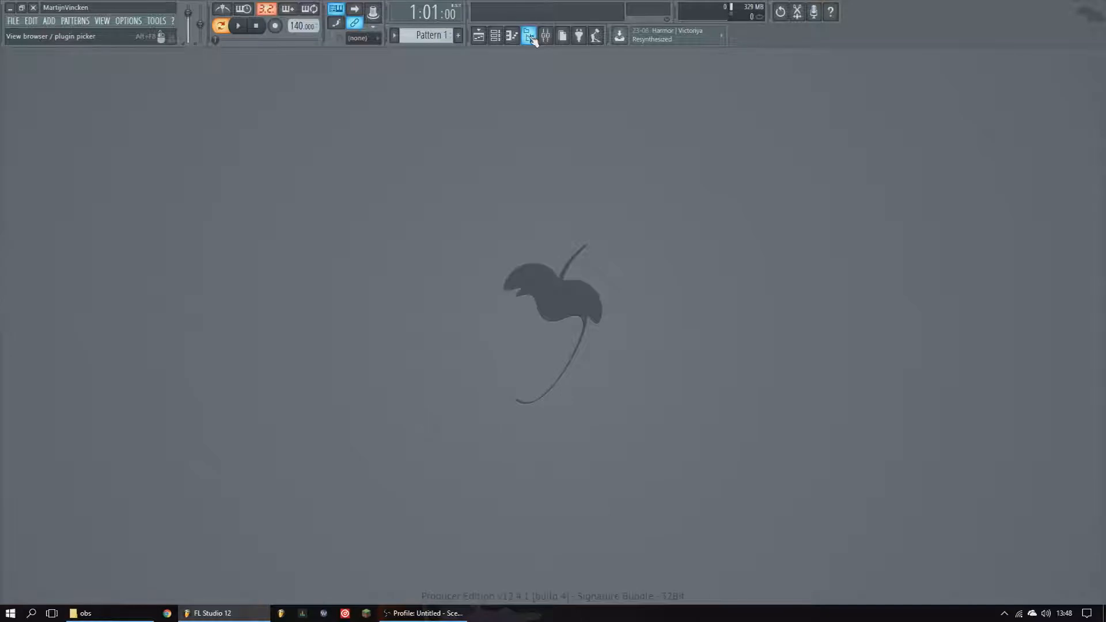
- Toggle the browser and then the mixer open and closed to view each window
click(530, 36)
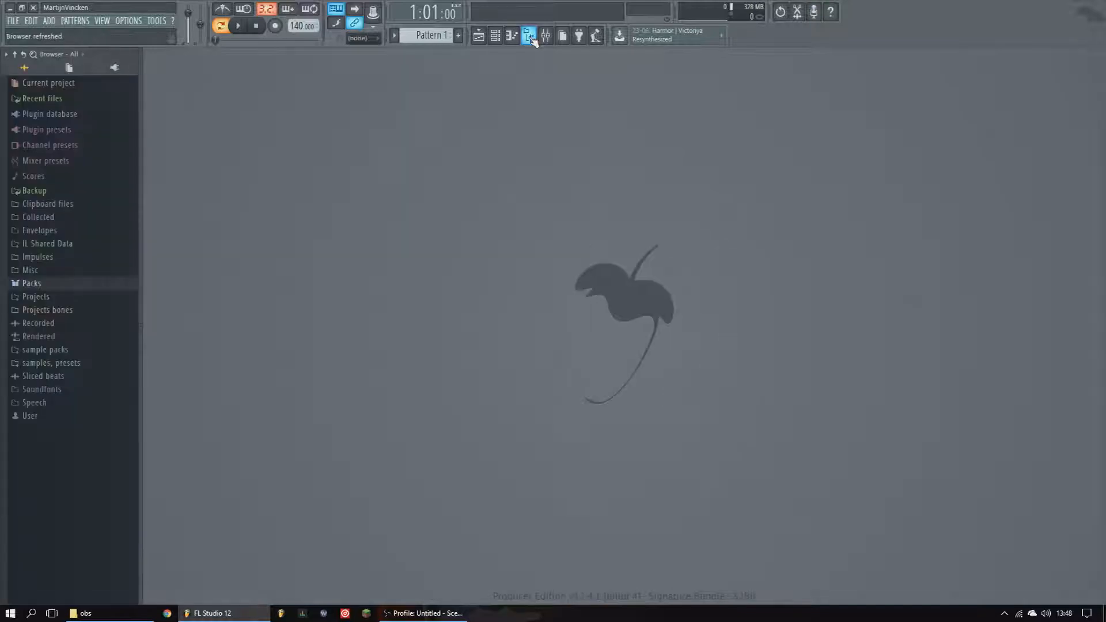
click(532, 38)
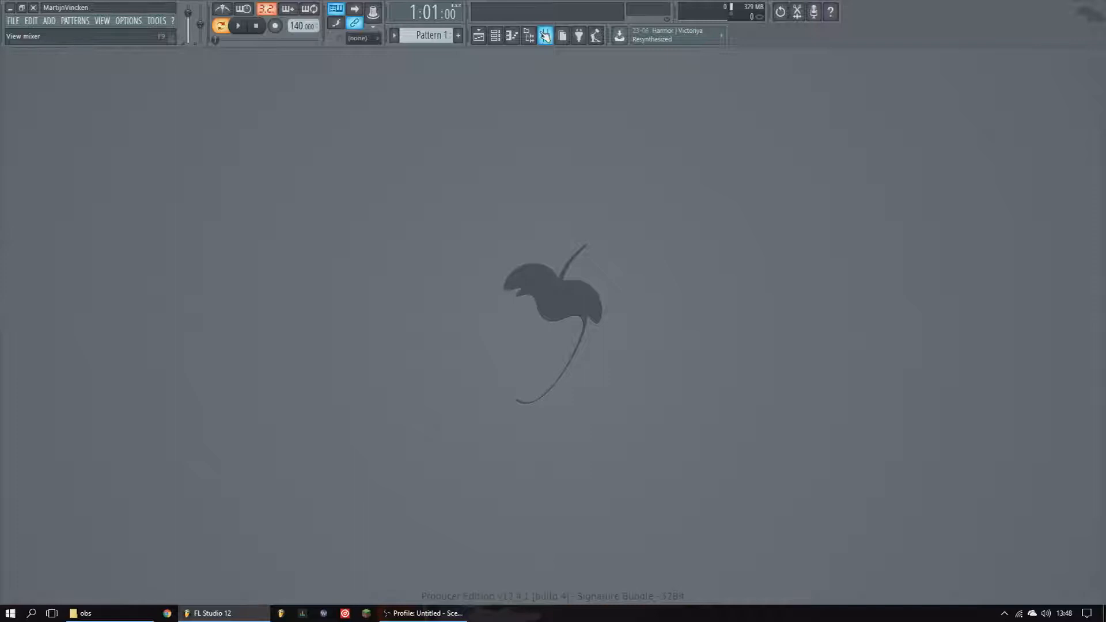
click(545, 36)
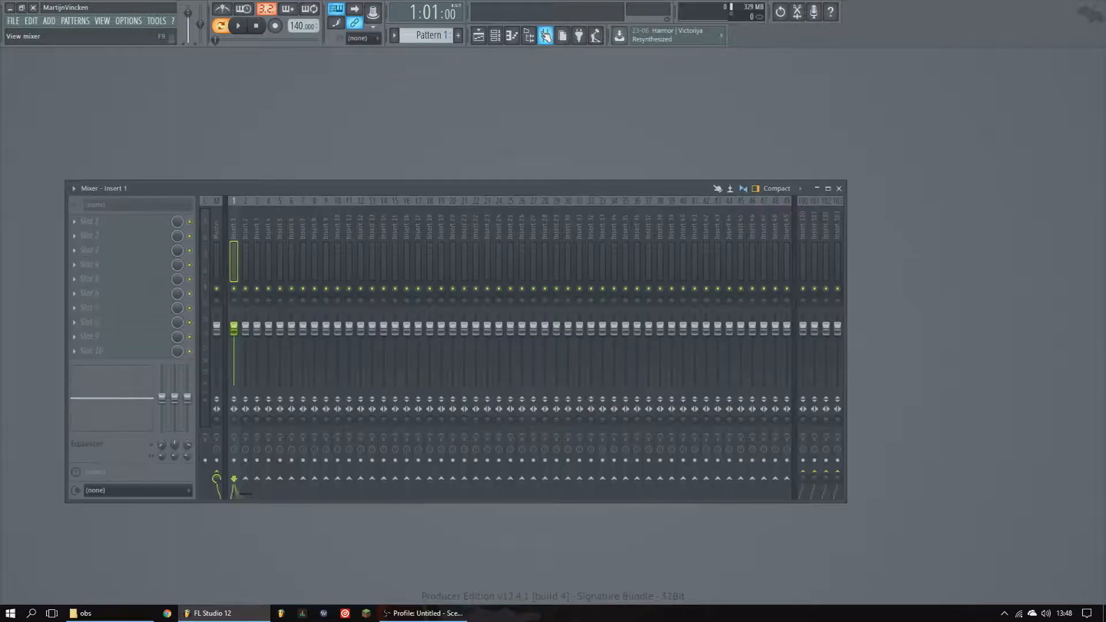
click(545, 37)
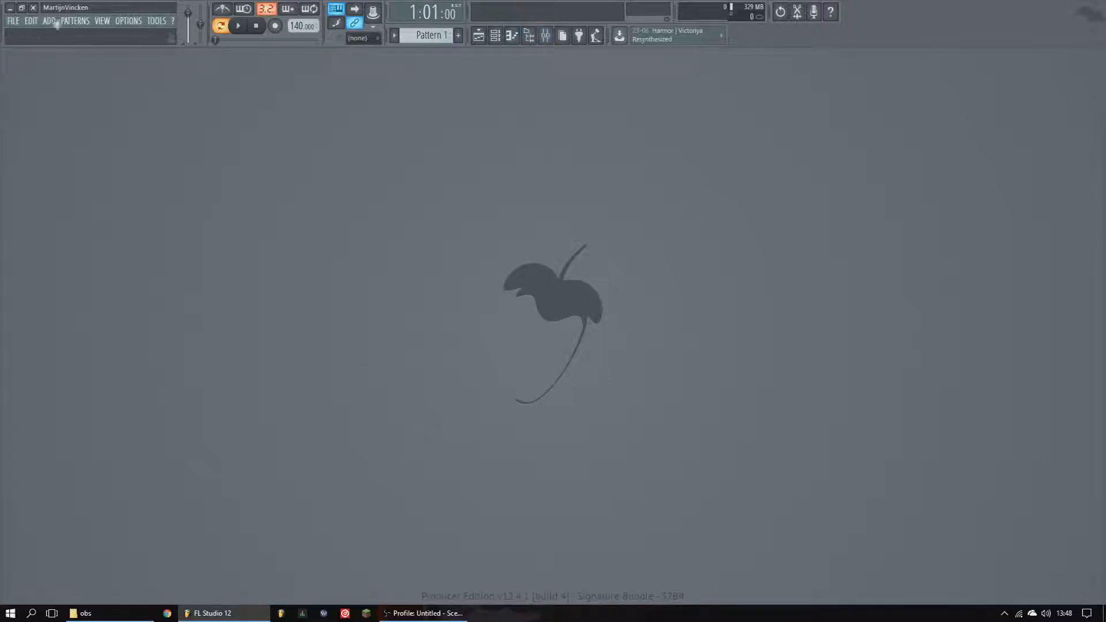
- Start a new project from the Minimal Empty template
click(17, 25)
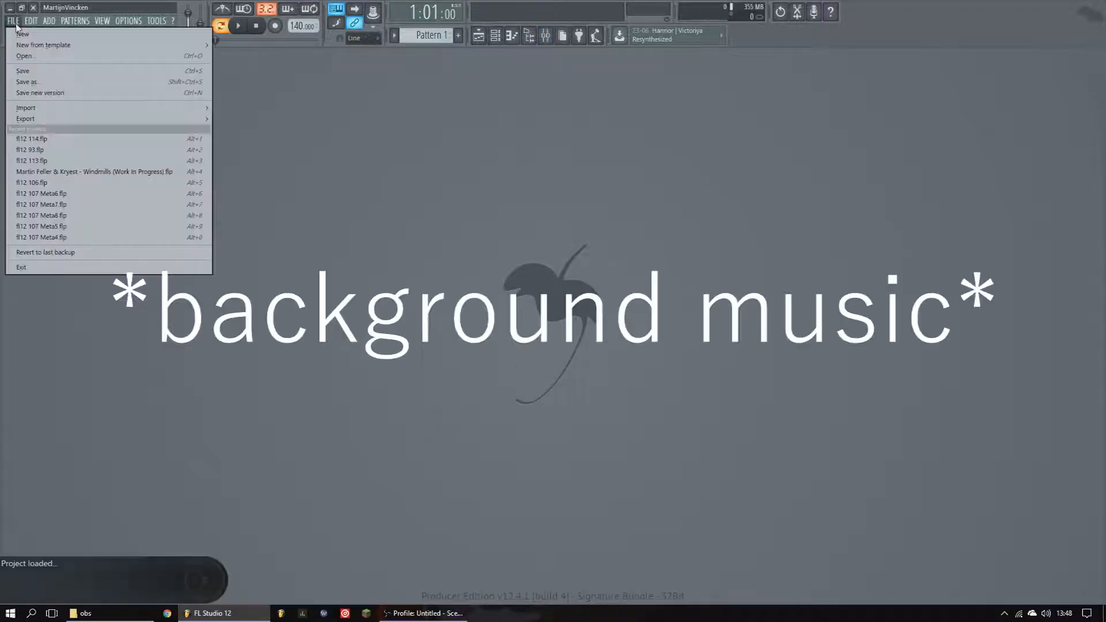
mouse_move(34, 47)
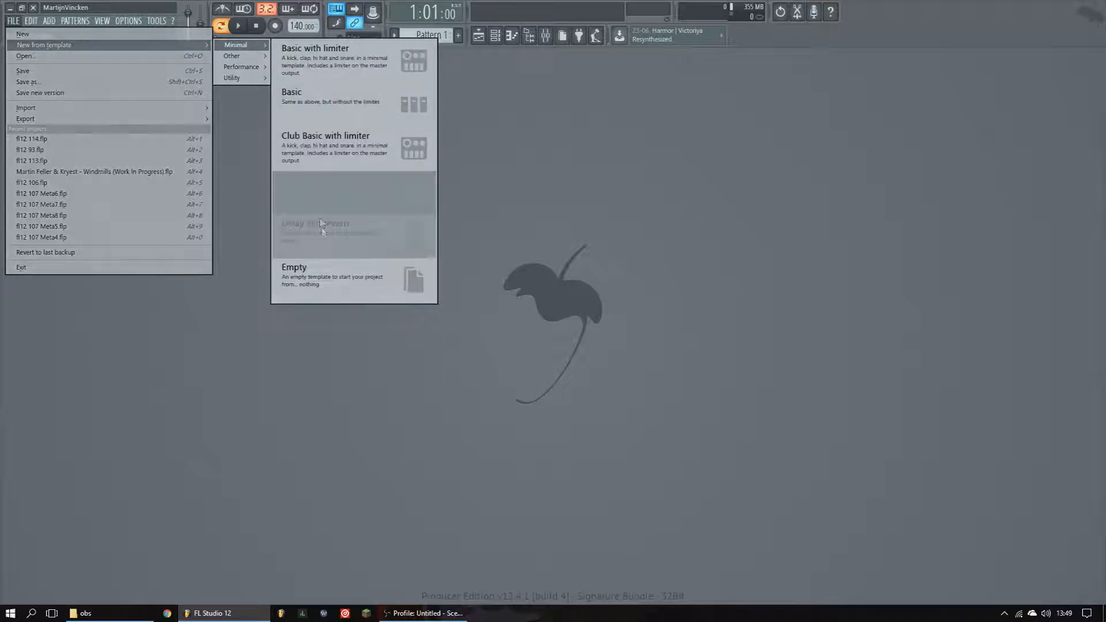
click(372, 282)
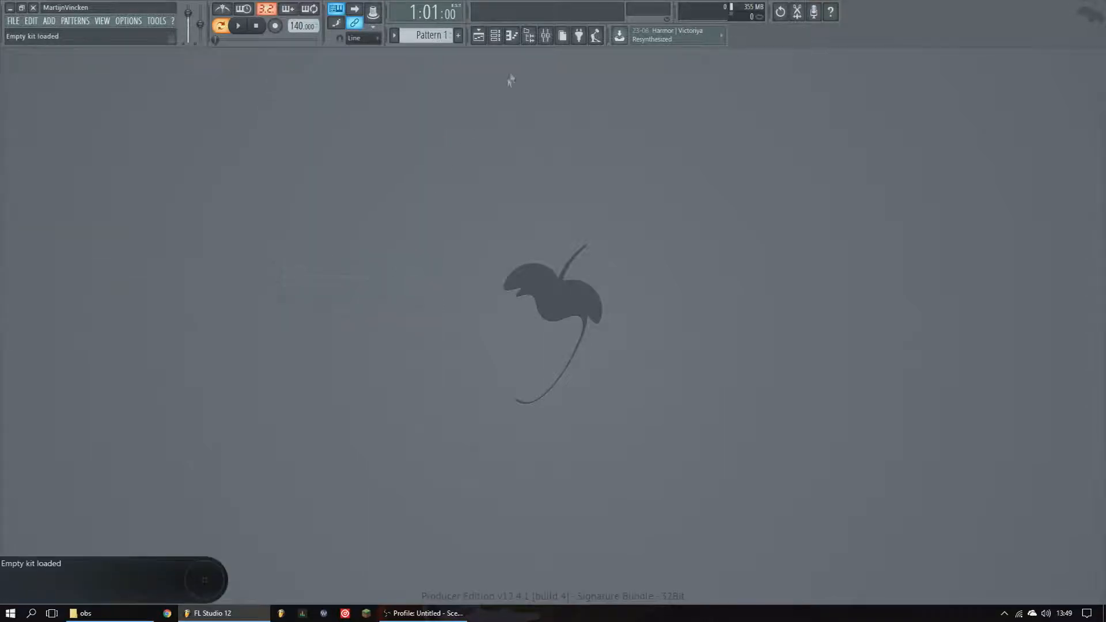
- Open the mixer, select the Master track, and close the mixer again
click(546, 37)
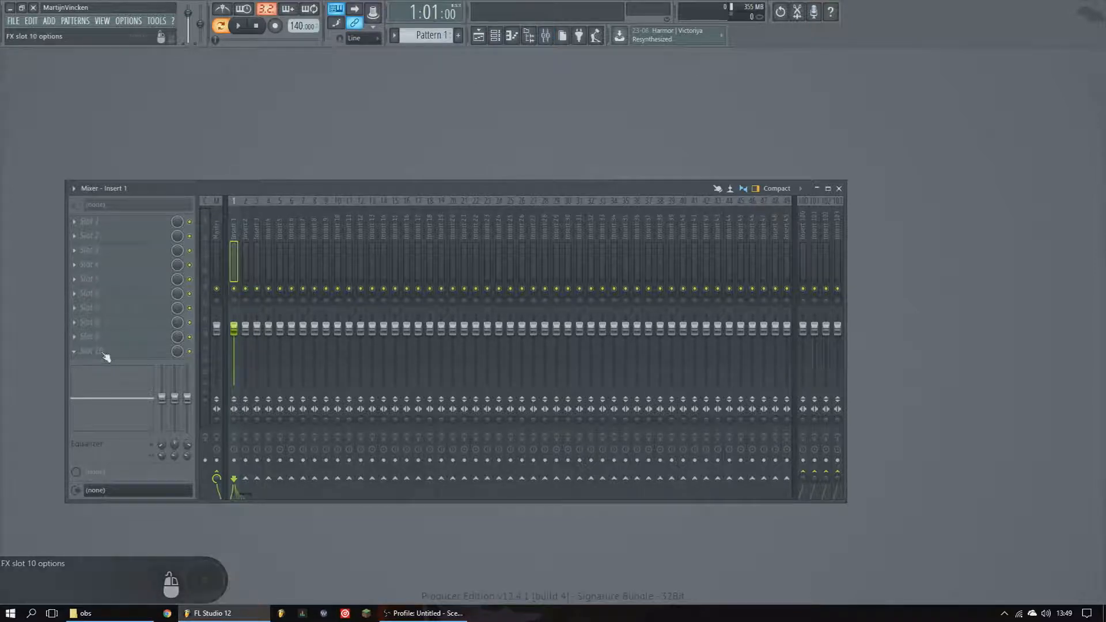
click(215, 250)
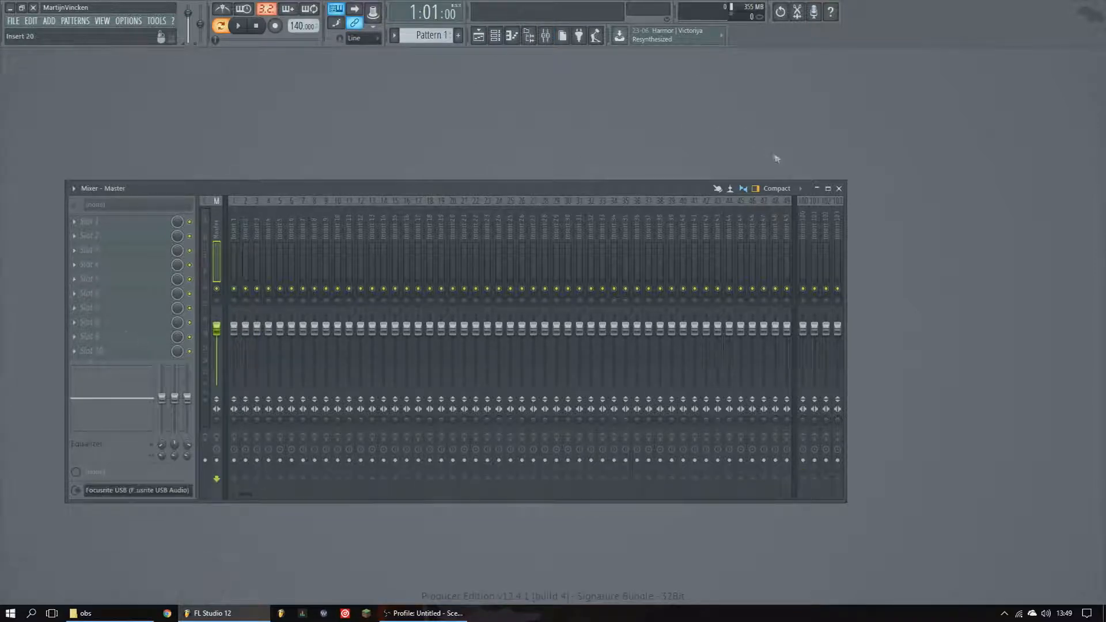
click(839, 189)
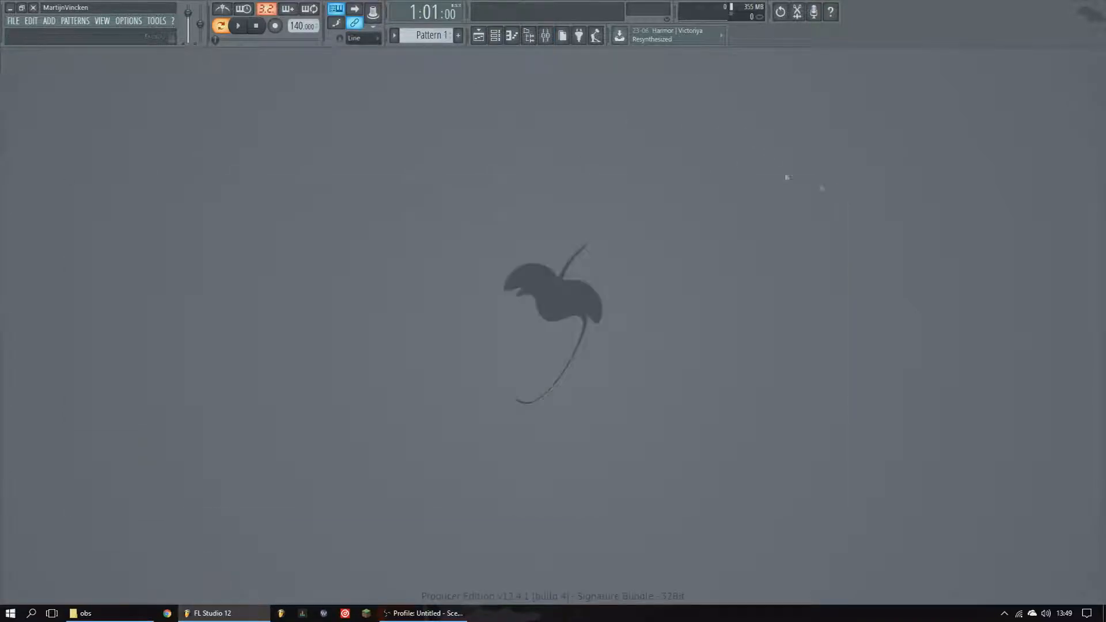
- Show the channel rack, then inspect the mixer by selecting inserts 1 to 3 and the Master track
click(496, 37)
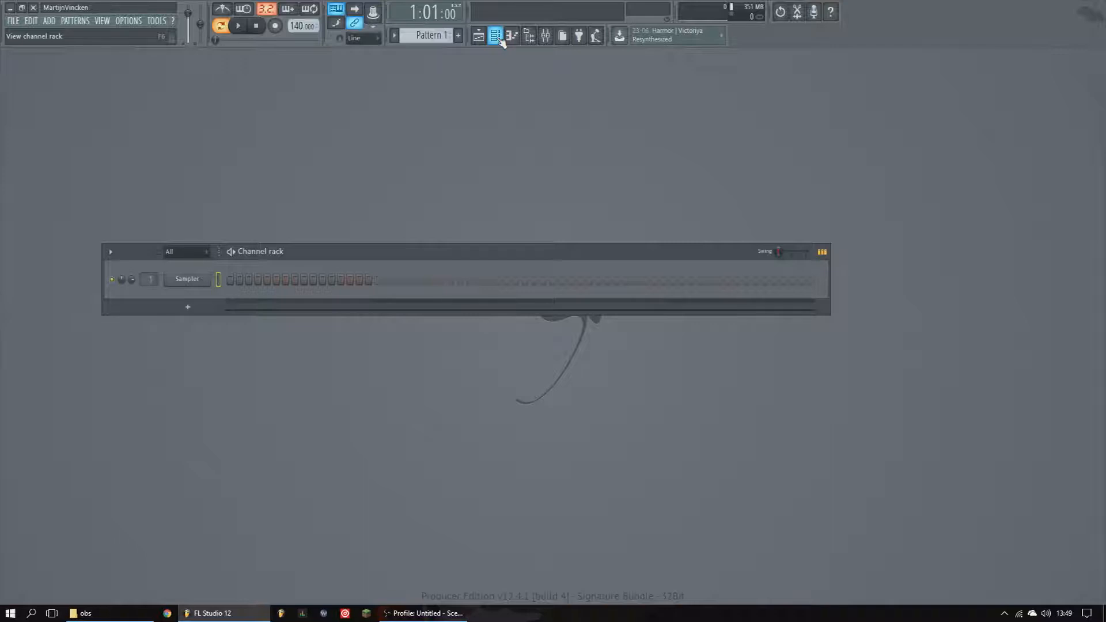
click(545, 35)
click(234, 231)
click(245, 230)
click(255, 230)
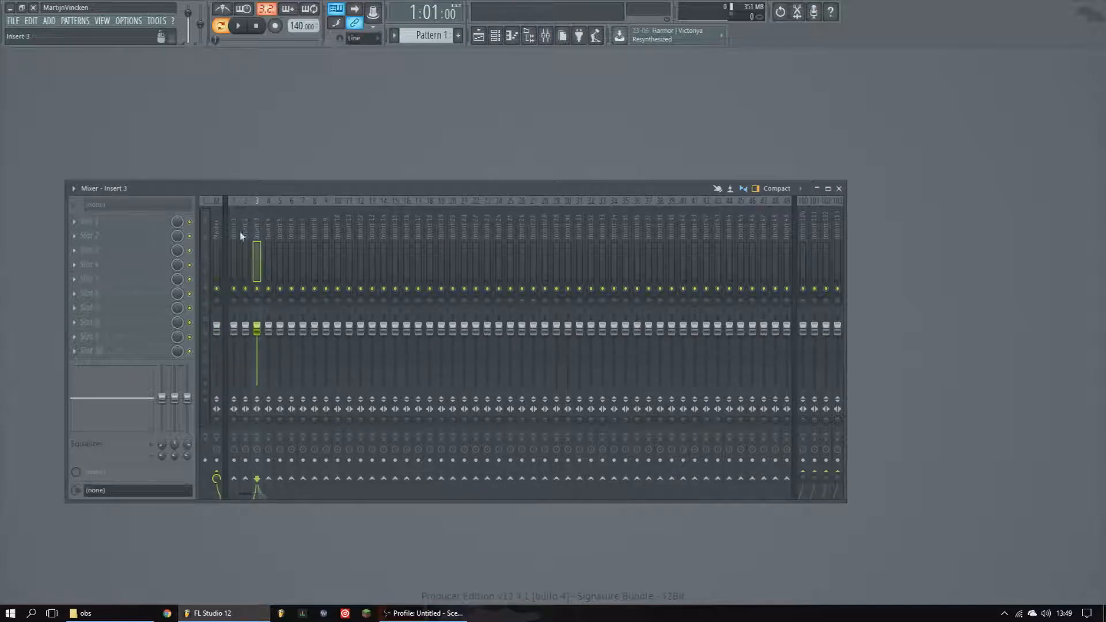
click(216, 237)
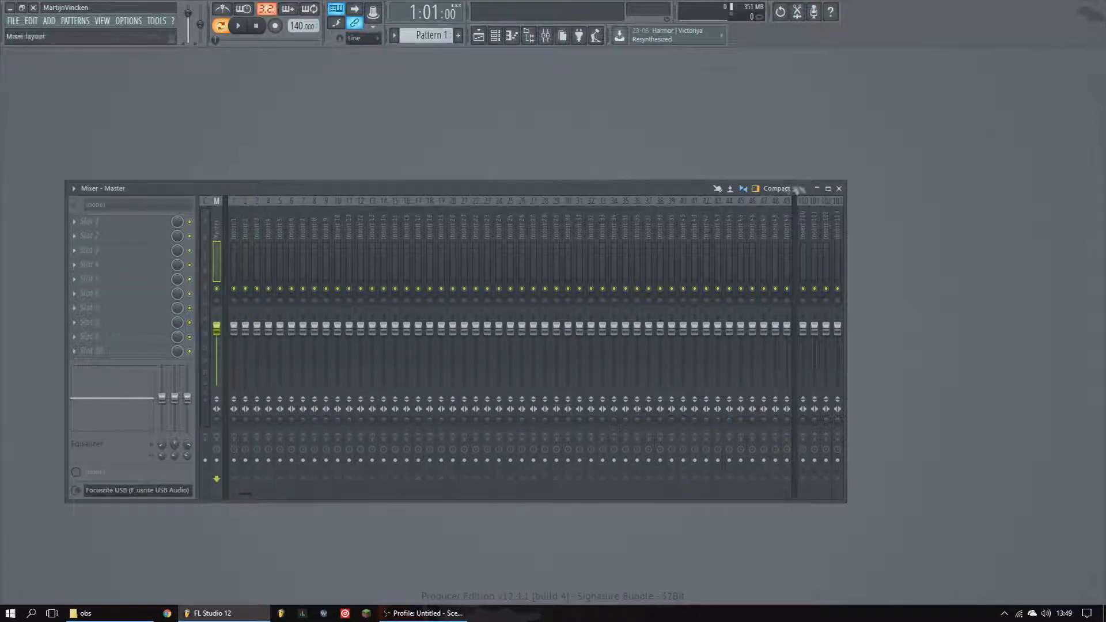
click(839, 188)
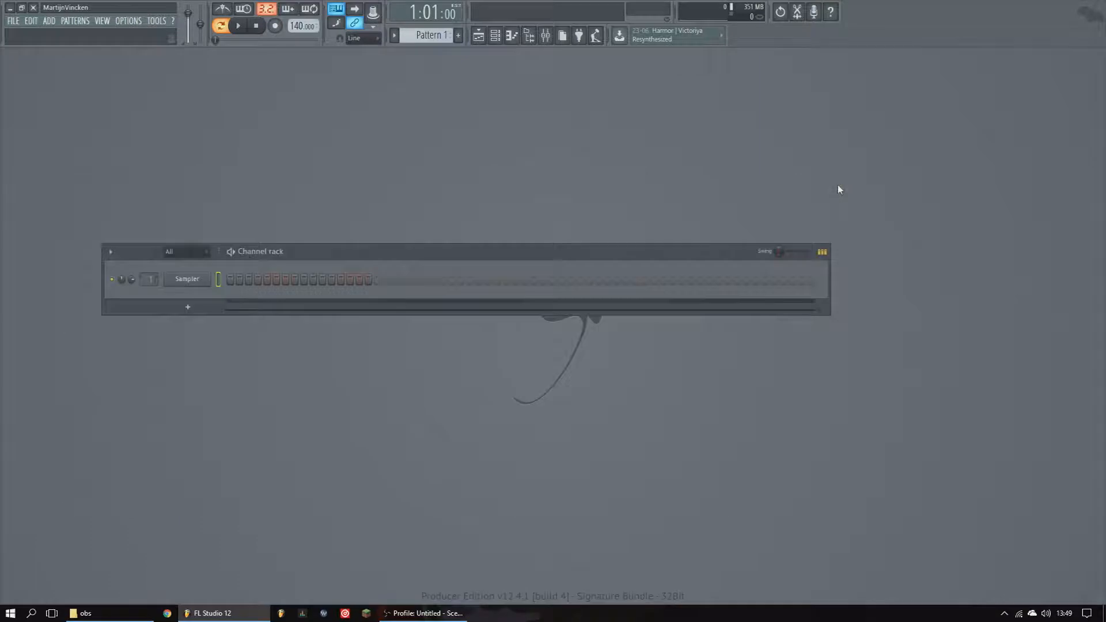
- Move the channel rack window slightly up and to the right
click(545, 36)
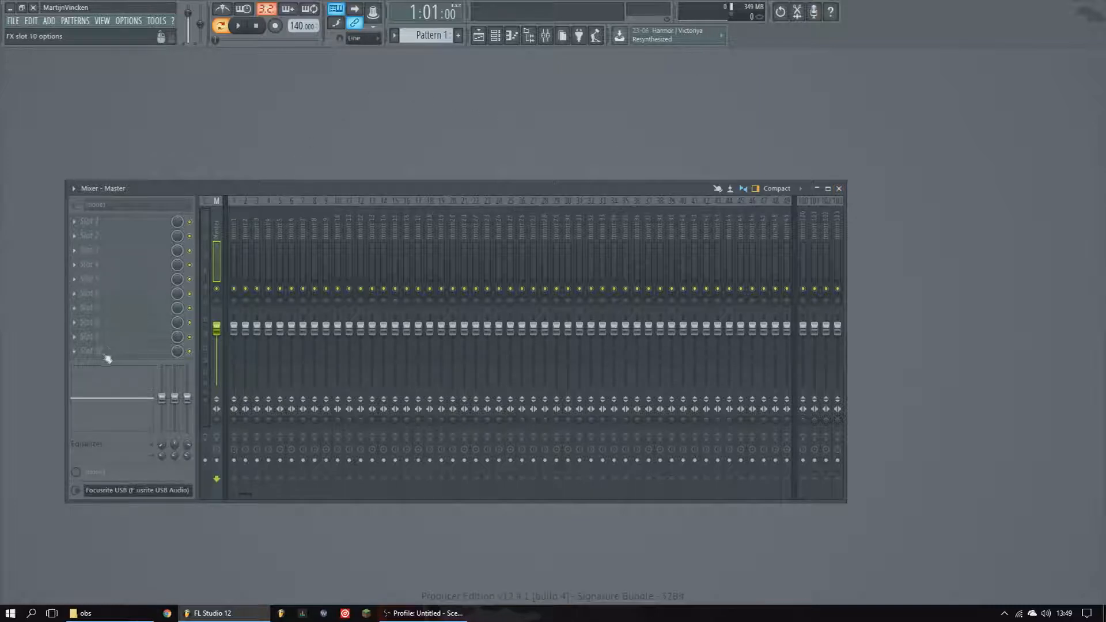
click(838, 189)
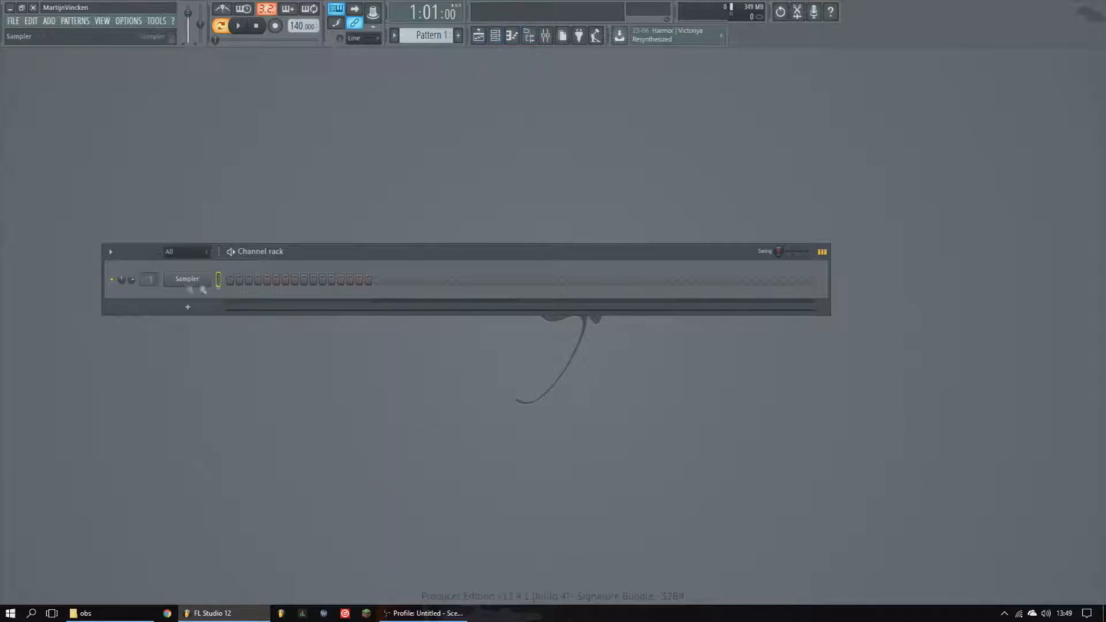
drag(326, 252, 371, 228)
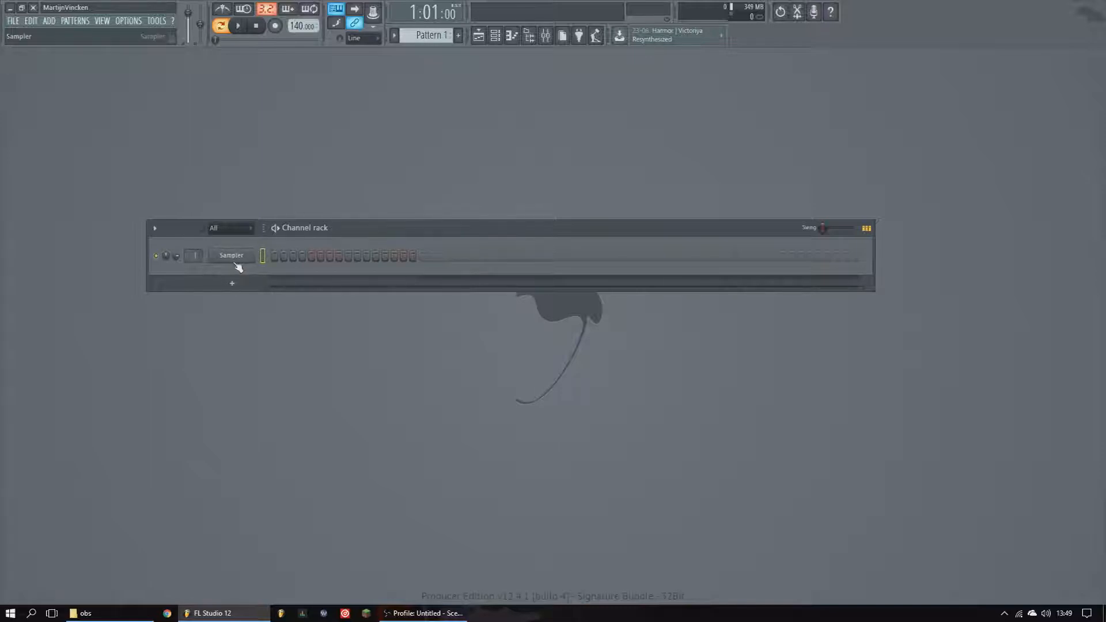
- Show the browser and hide the channel rack
click(526, 37)
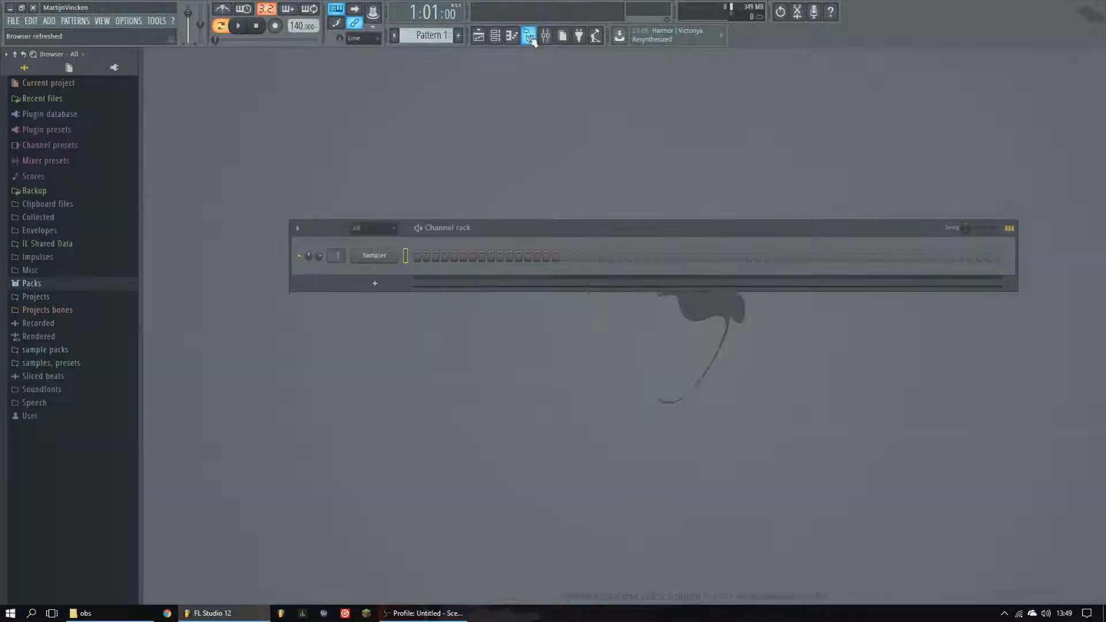
click(495, 36)
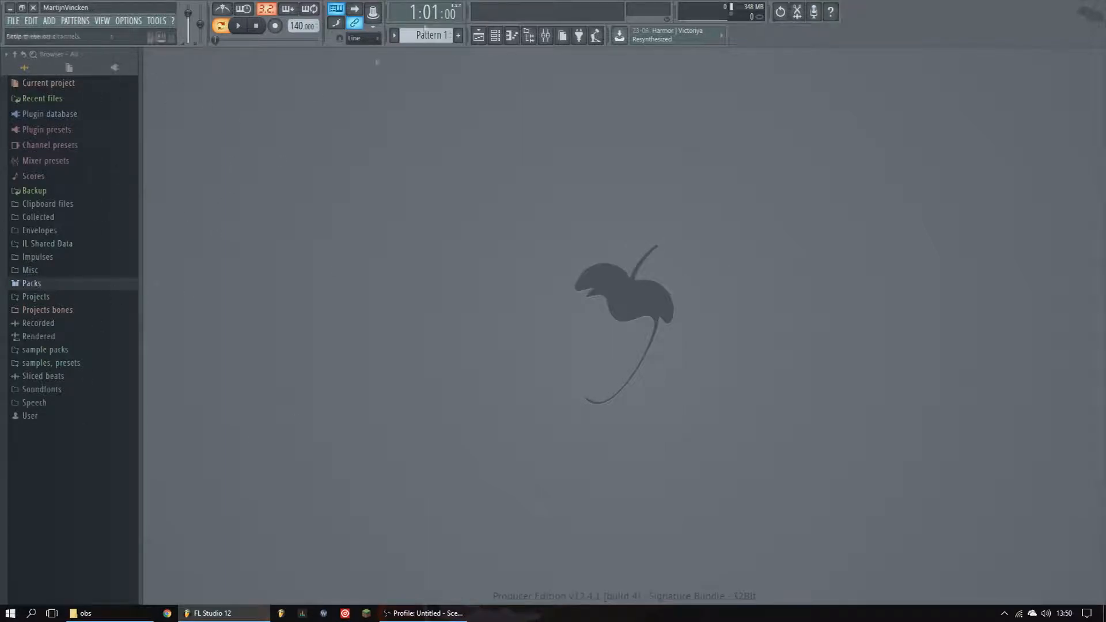
click(530, 38)
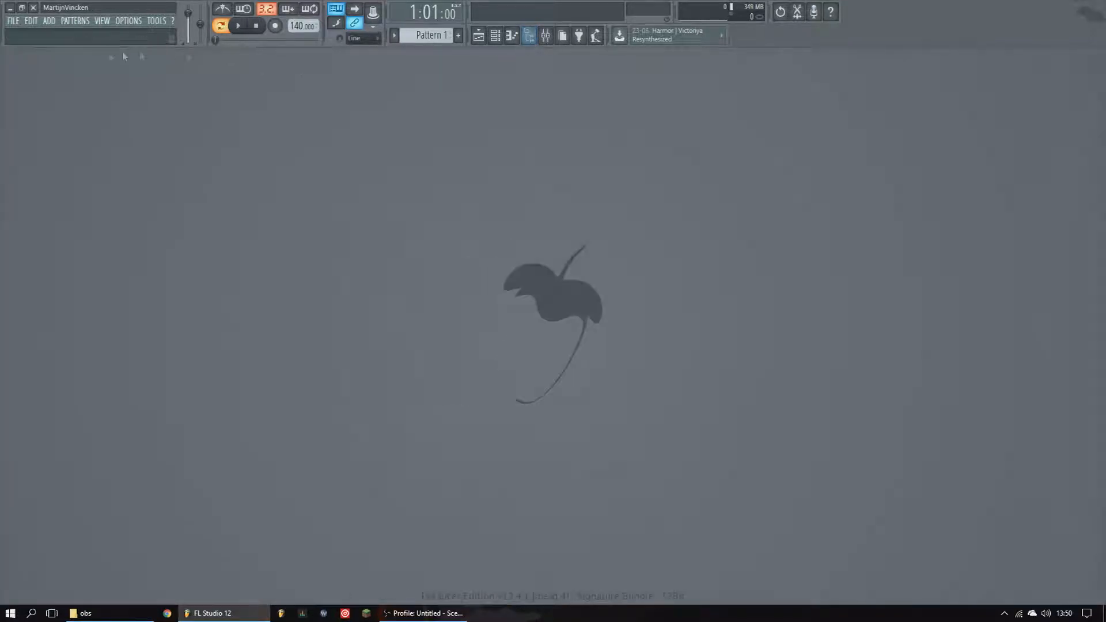
click(529, 40)
click(531, 40)
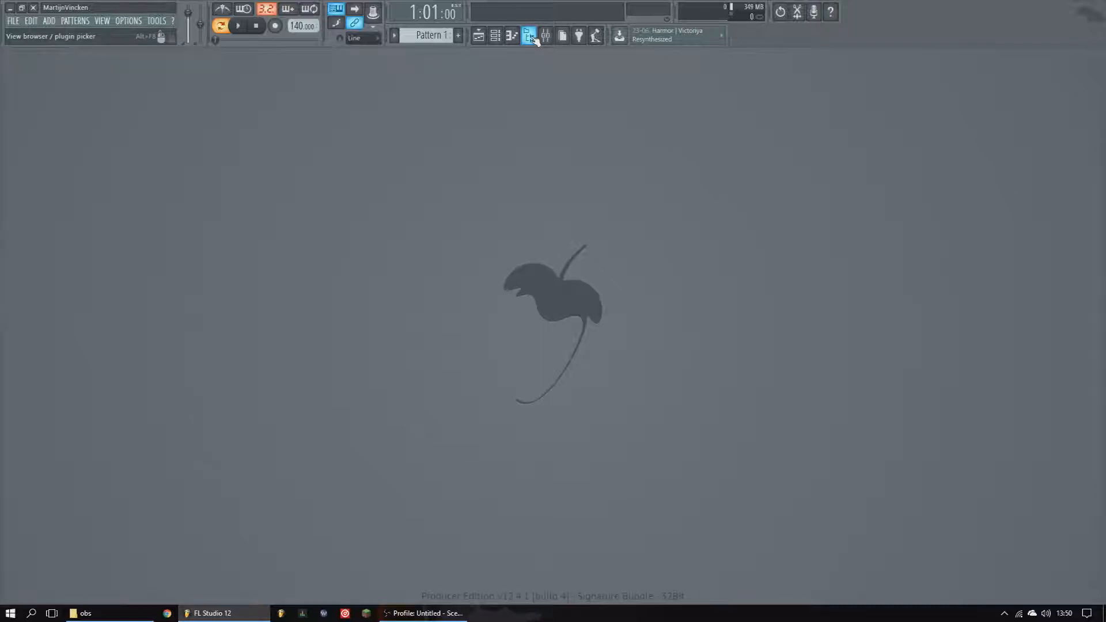
click(529, 38)
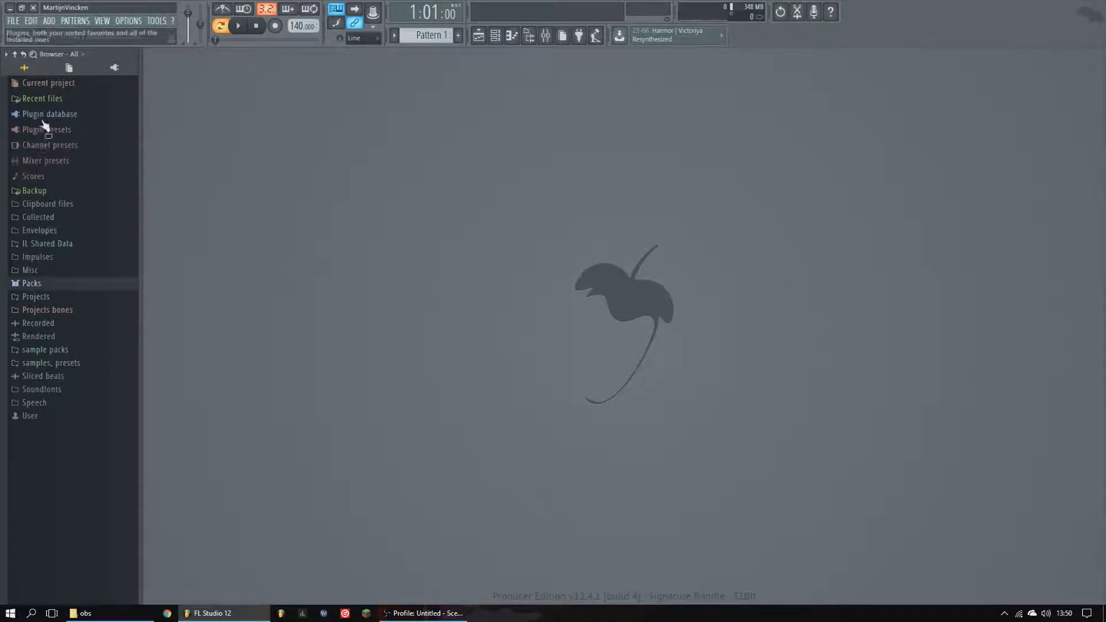
- Expand the Packs folder in the browser and look through its drum packs and the plugin database view
click(32, 283)
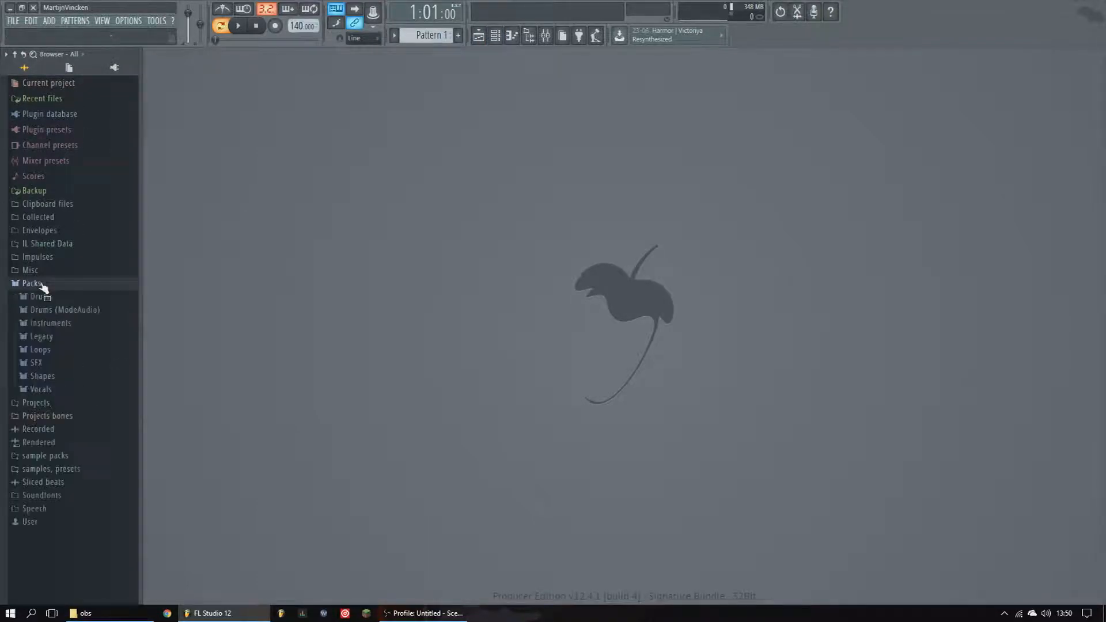
click(103, 286)
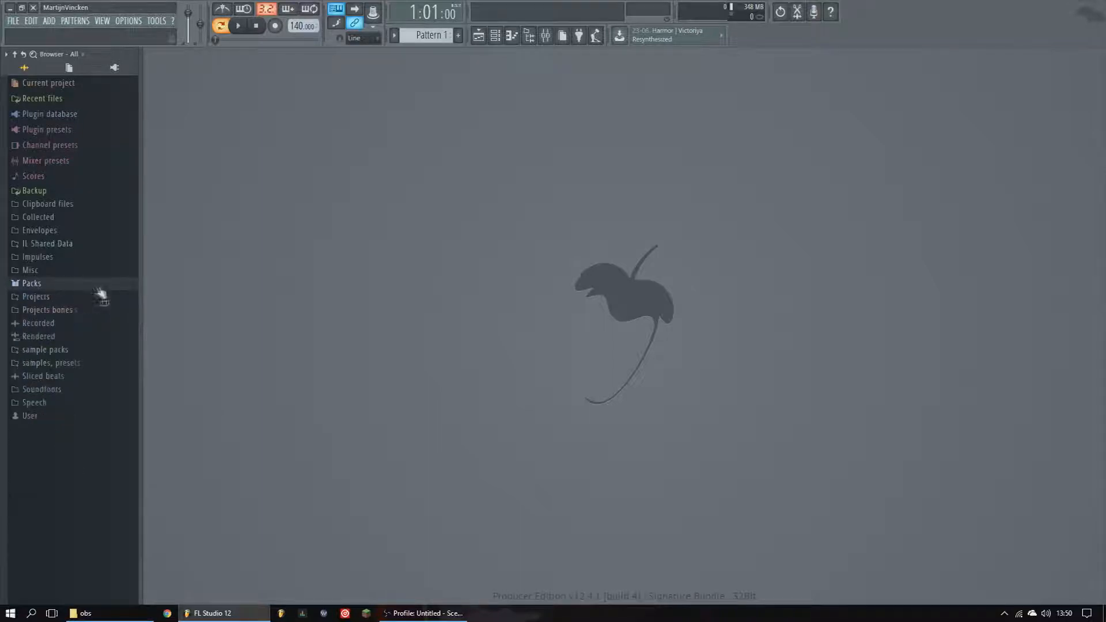
click(62, 285)
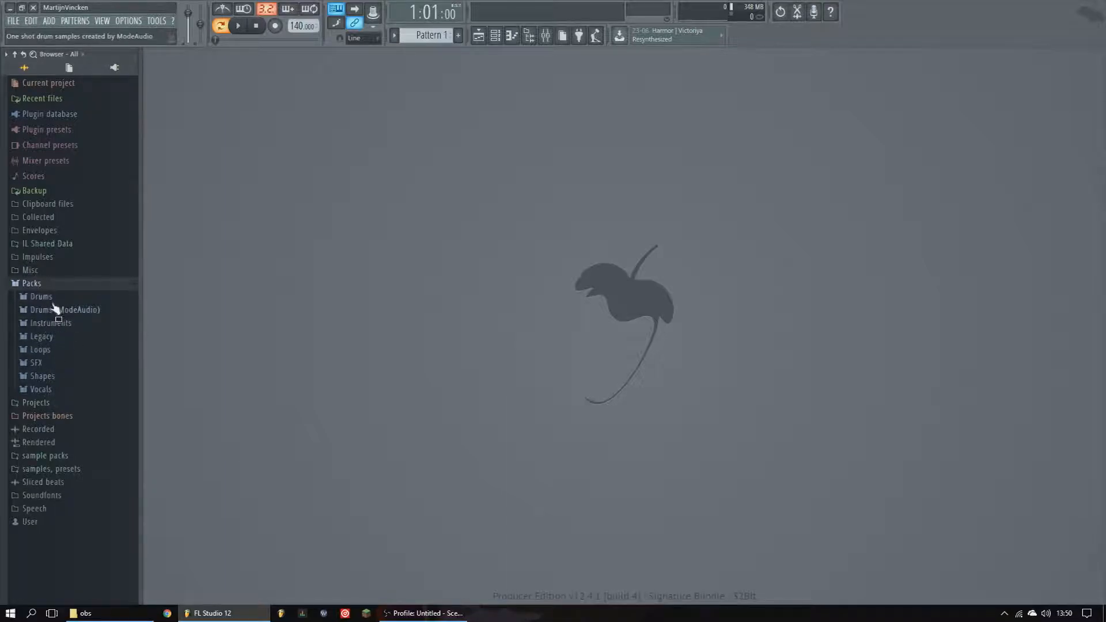
click(53, 298)
click(55, 304)
click(112, 69)
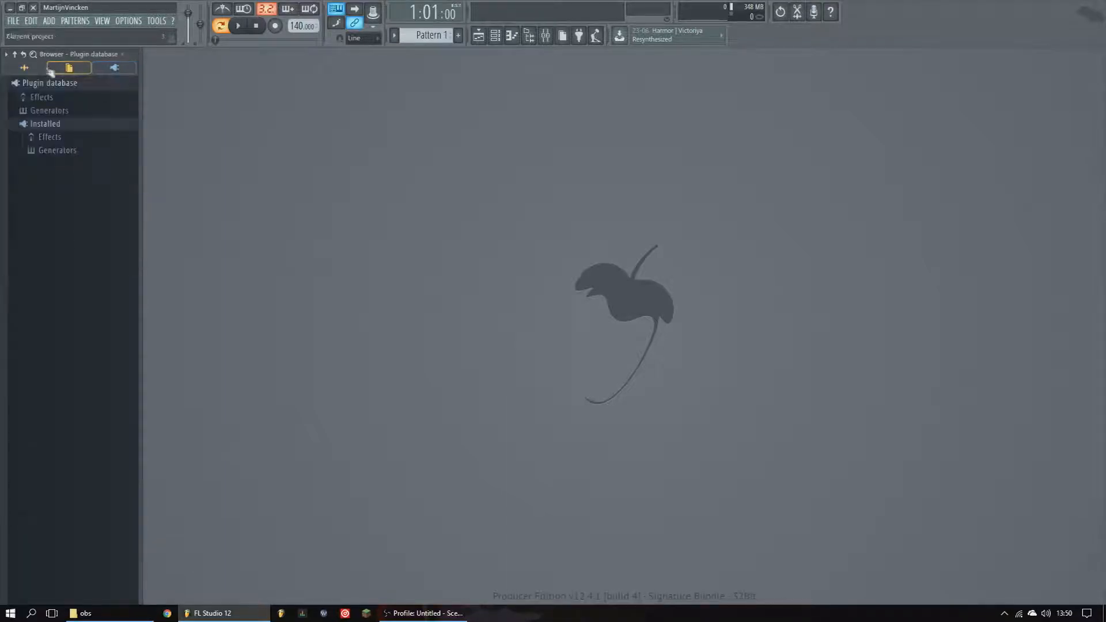
click(33, 70)
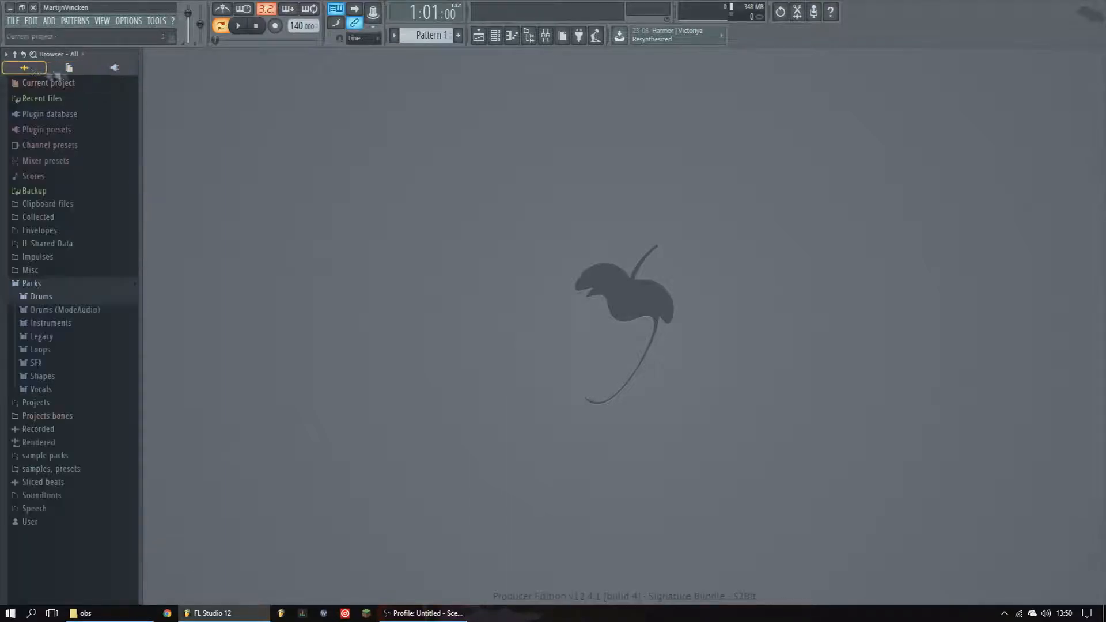
- Open Drums > Cymbals in the browser and preview a cymbal sample such as 707 Ride
click(52, 298)
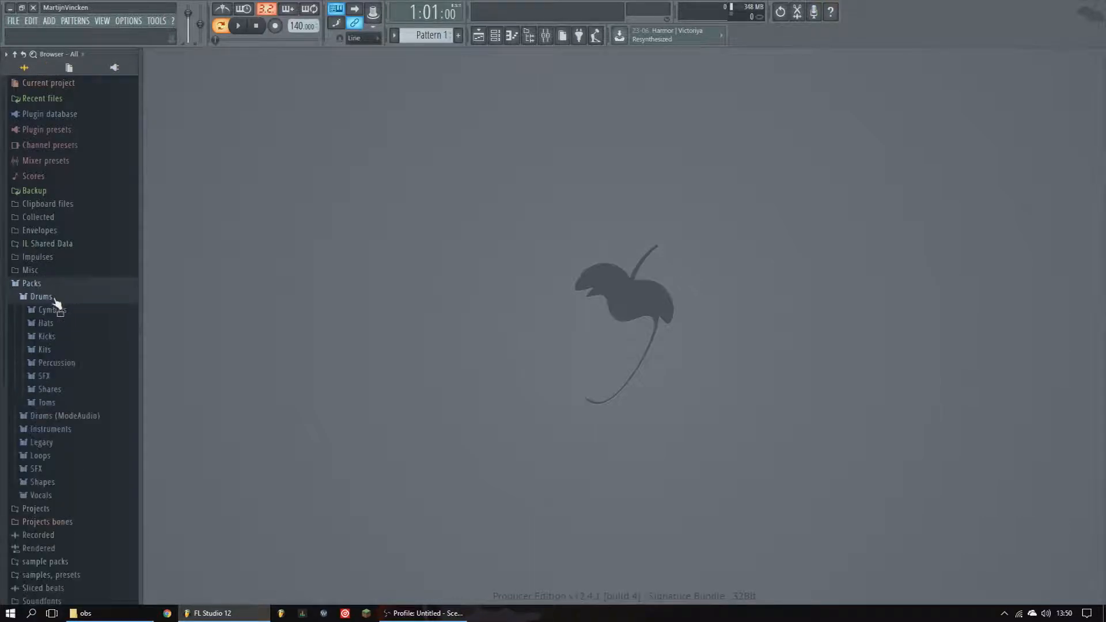
click(50, 297)
click(51, 296)
click(57, 311)
click(65, 305)
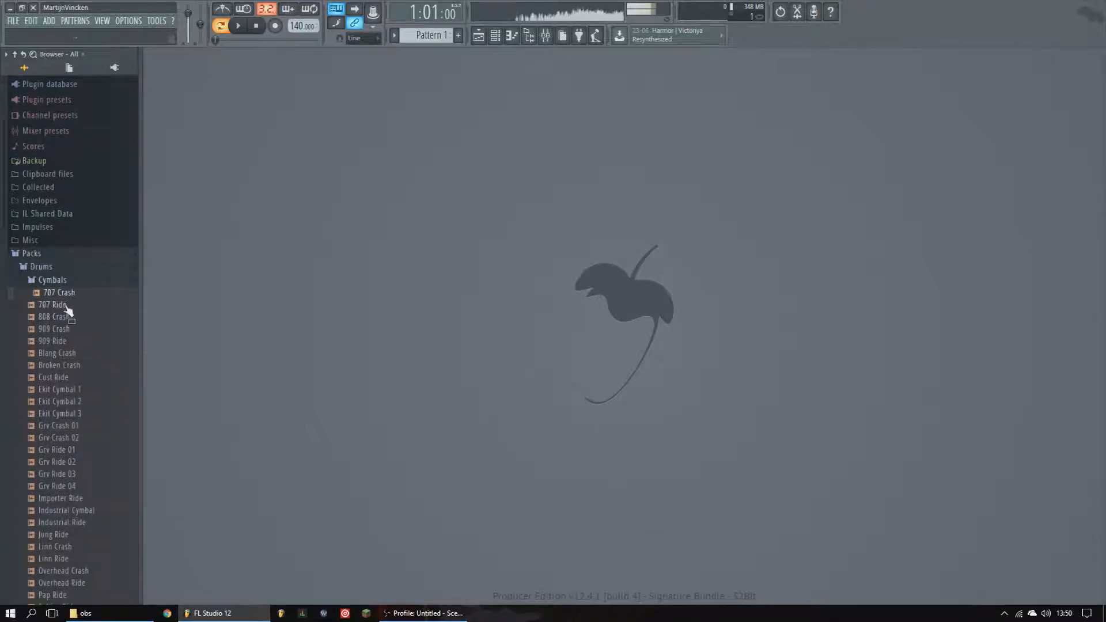
scroll(68, 392, down, 6)
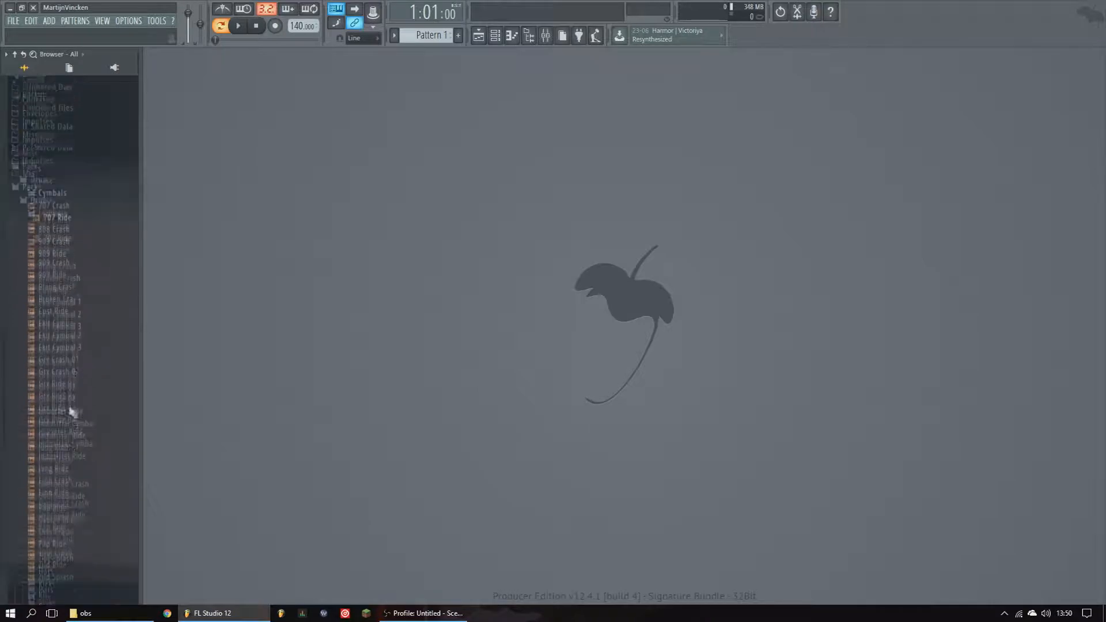
scroll(67, 337, up, 7)
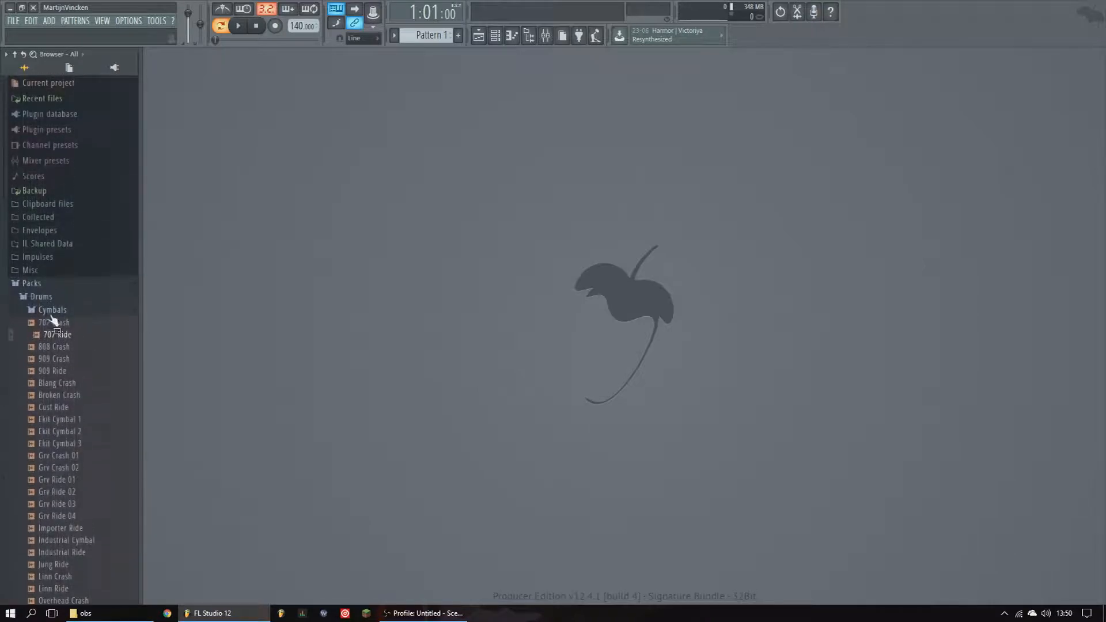
- Collapse Cymbals and browse the Kicks folder's samples, then collapse it
click(54, 311)
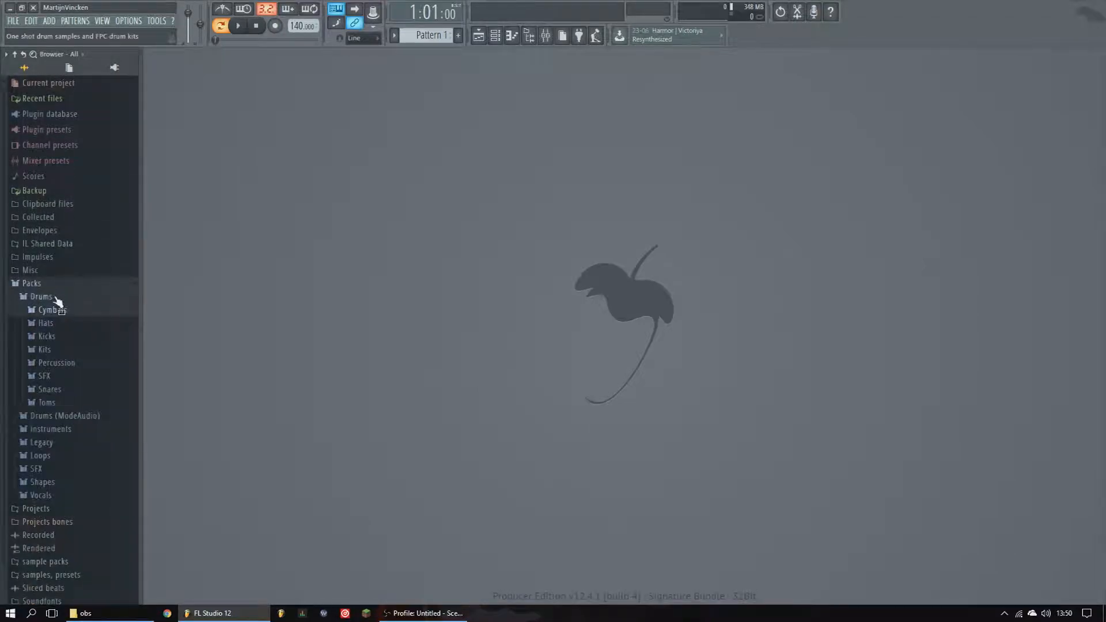
click(57, 338)
scroll(58, 375, down, 1)
click(60, 403)
click(67, 513)
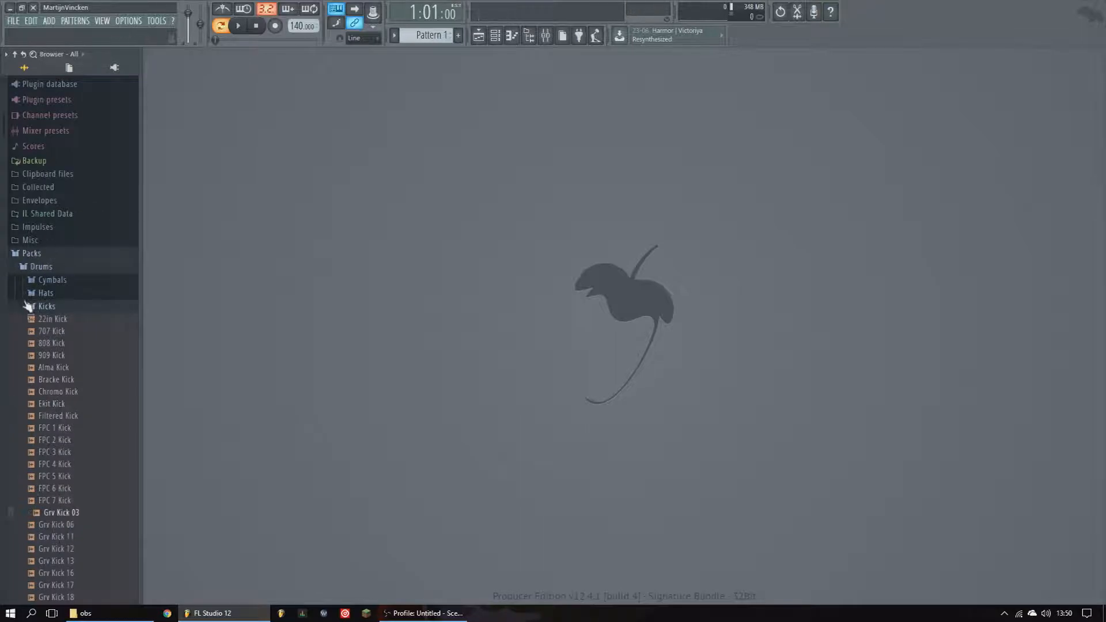
click(29, 306)
- Preview a sample in the SFX folder, then collapse it and open the Percussion folder
click(46, 346)
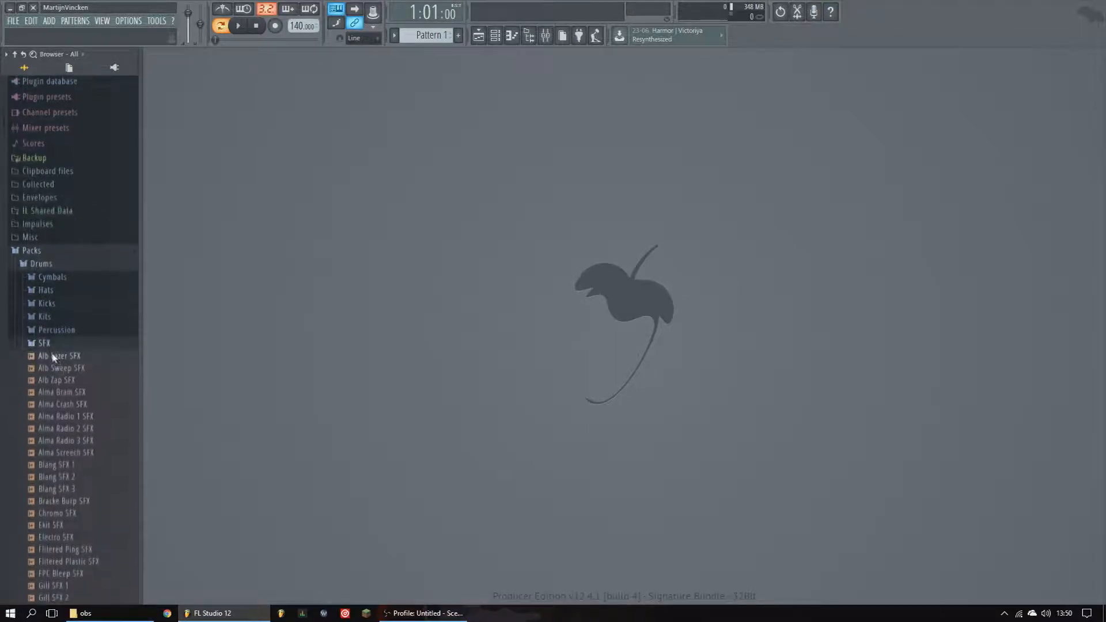
click(55, 480)
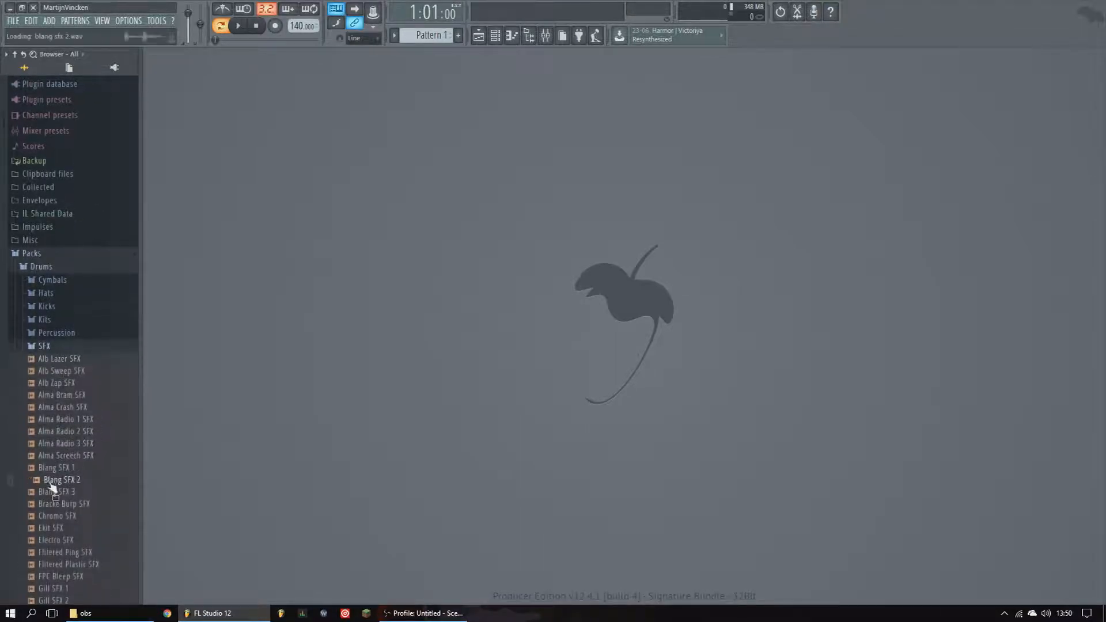
click(46, 346)
click(49, 334)
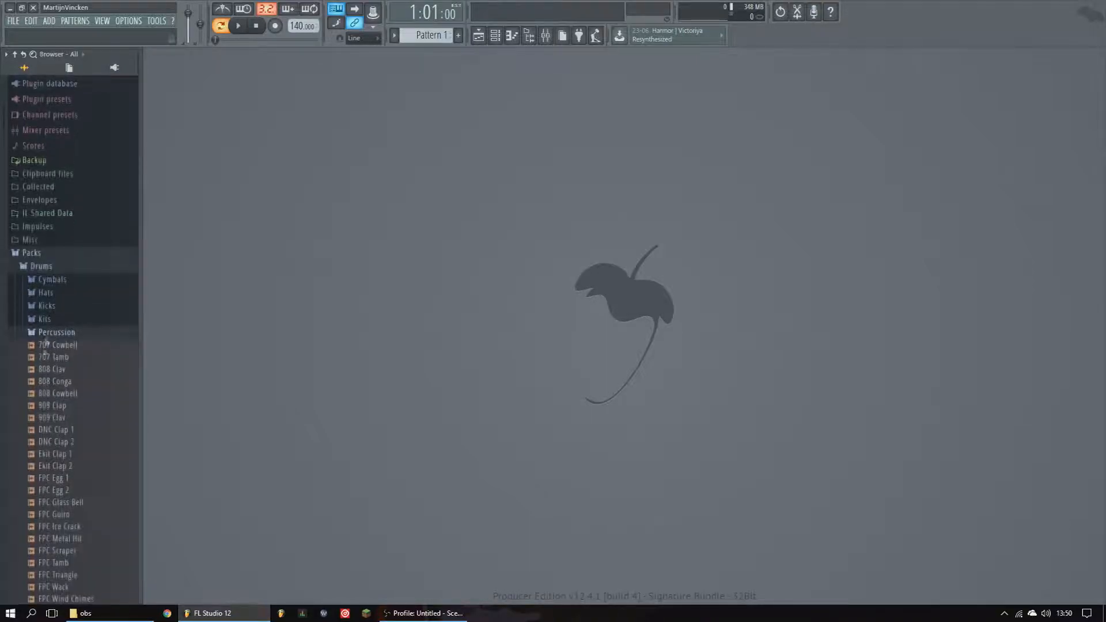
- Collapse Percussion, look through the Toms folder, then collapse Drums and Packs in the browser
click(49, 334)
click(47, 374)
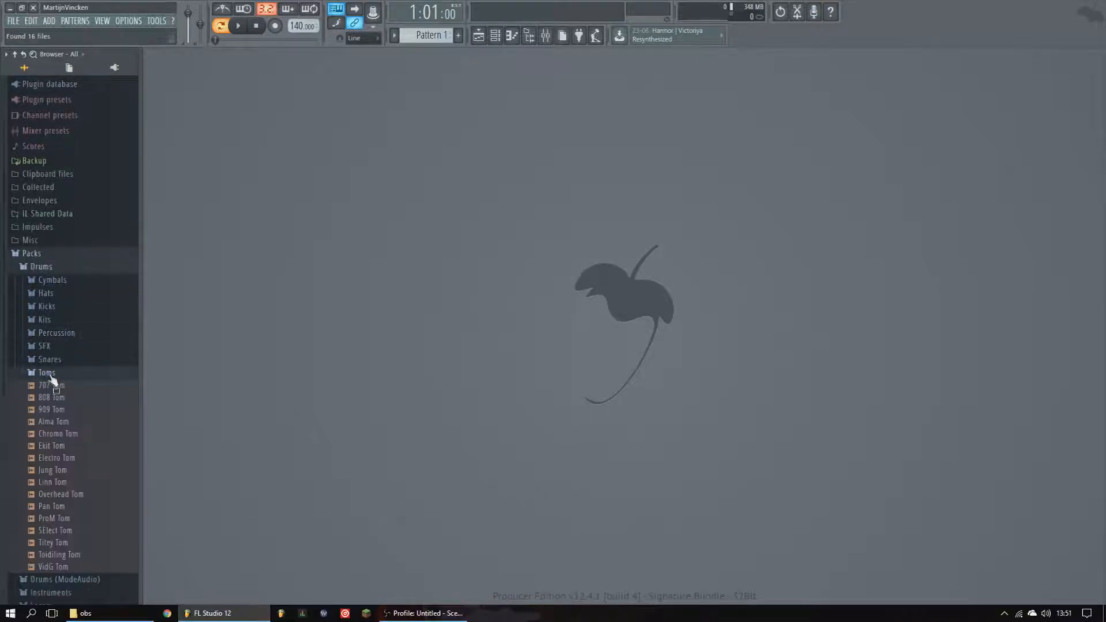
click(61, 374)
click(46, 267)
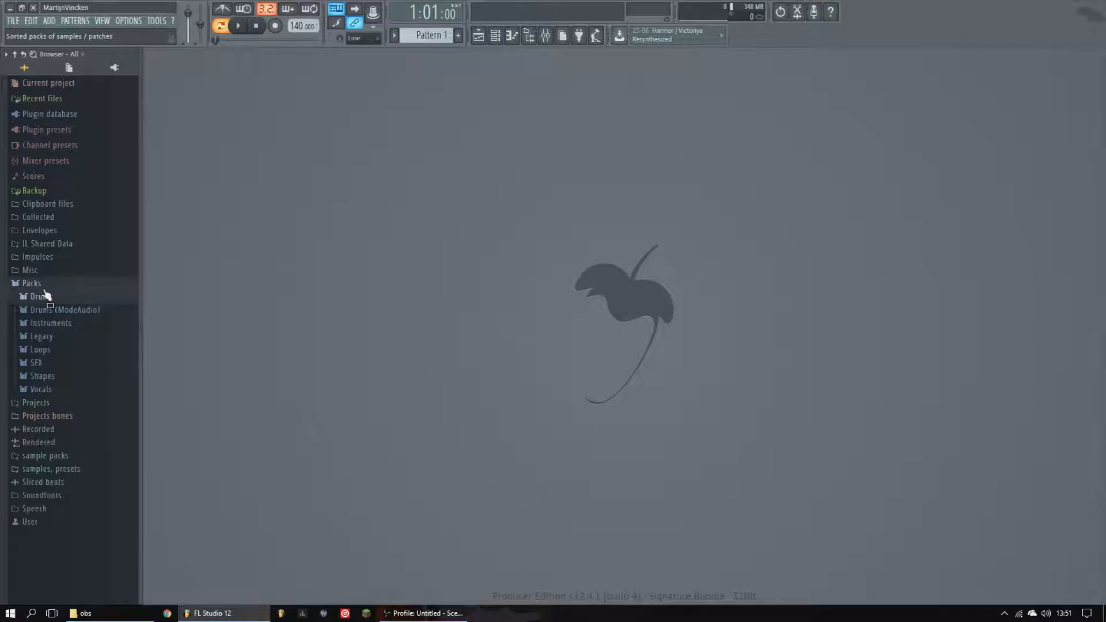
click(44, 288)
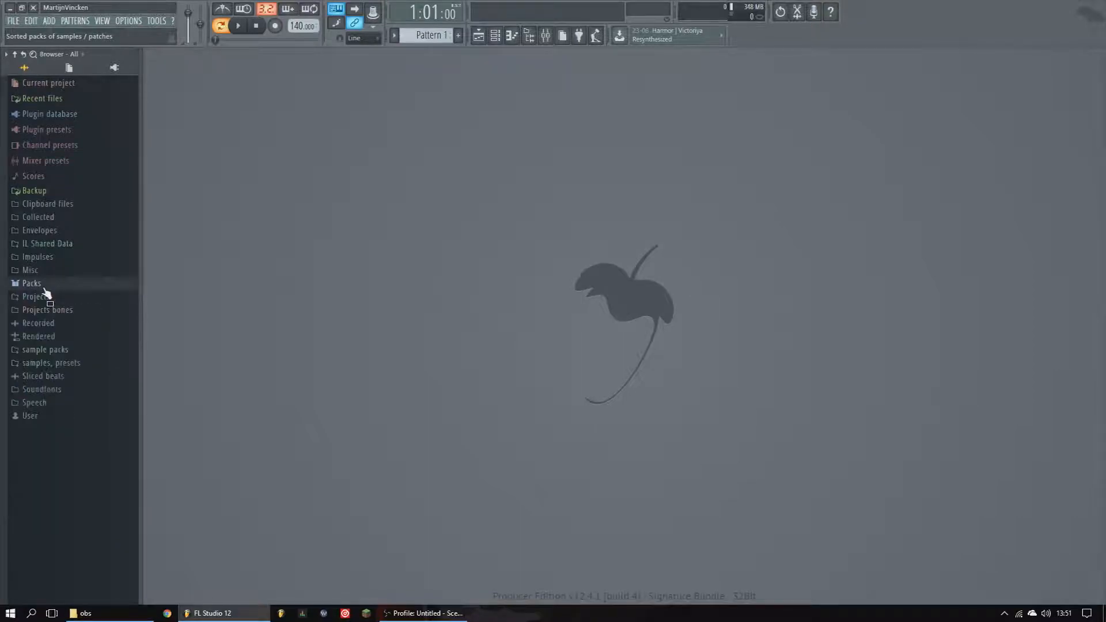
- Show the channel rack window and expand the Packs folder in the browser
click(494, 35)
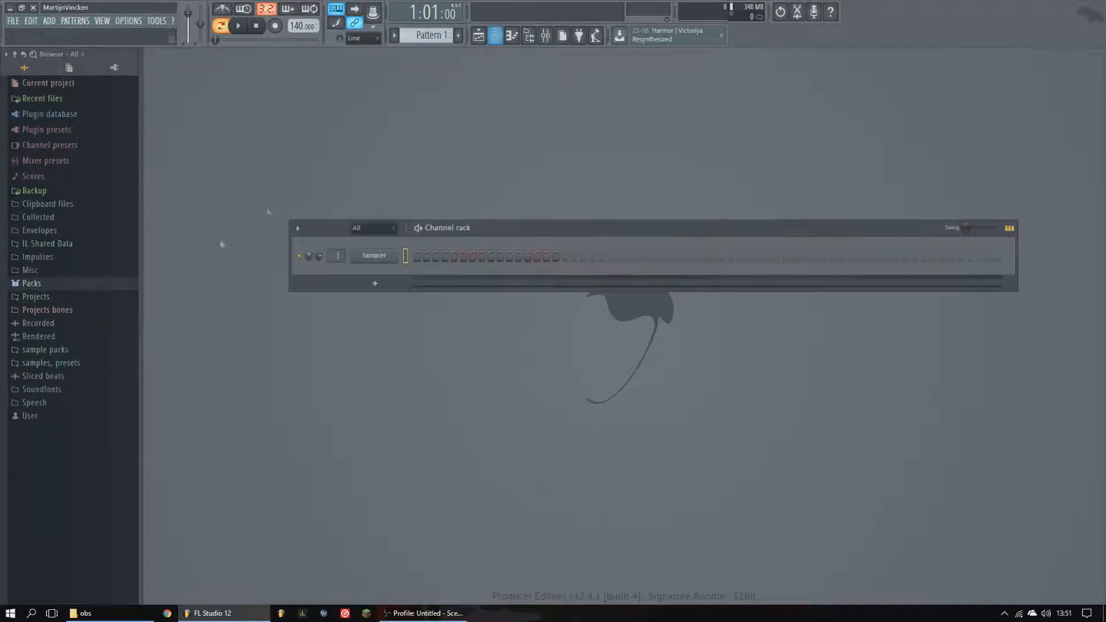
click(54, 285)
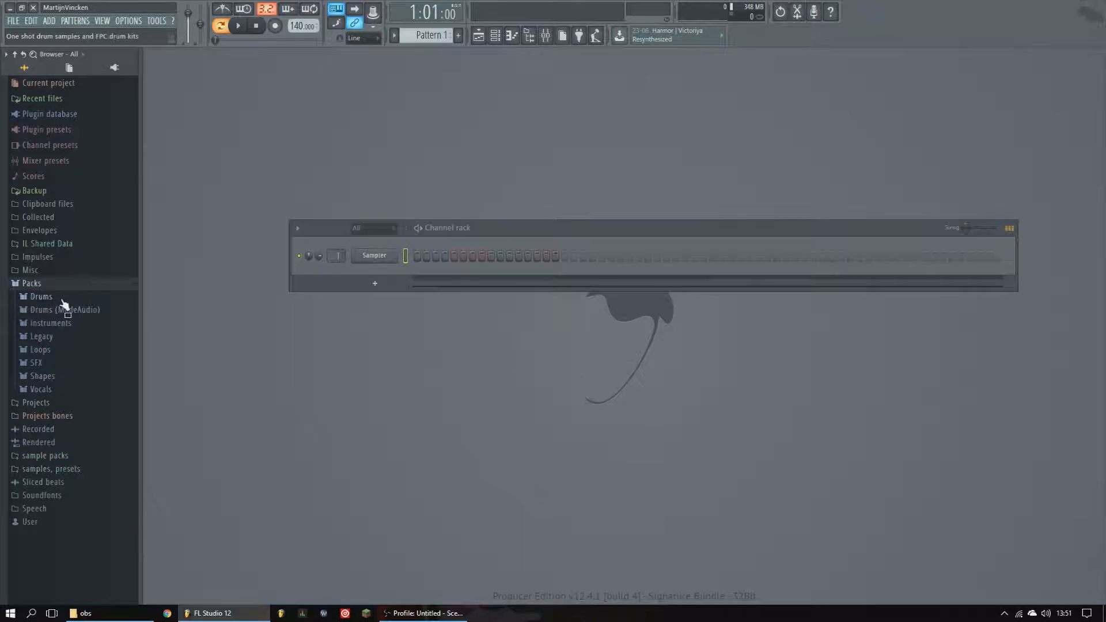
click(499, 38)
click(501, 40)
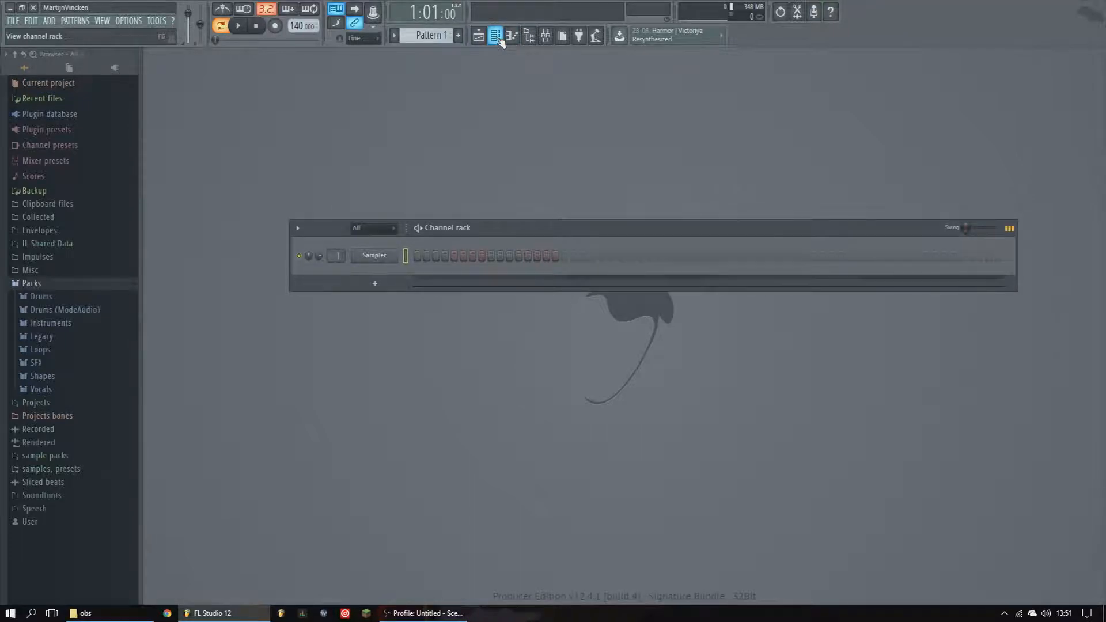
click(500, 41)
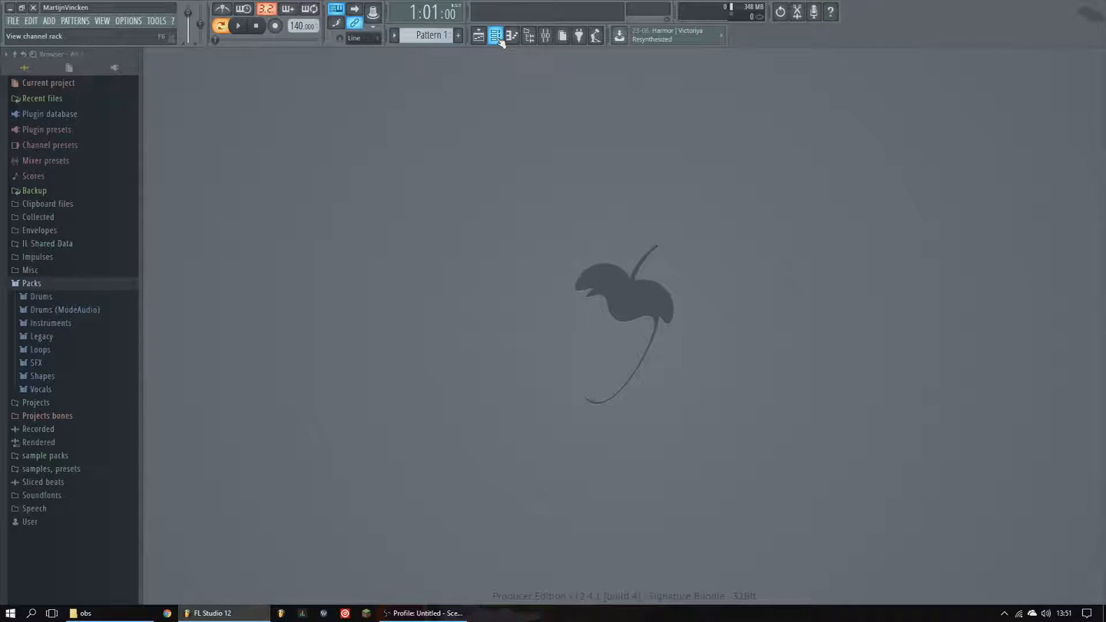
click(500, 40)
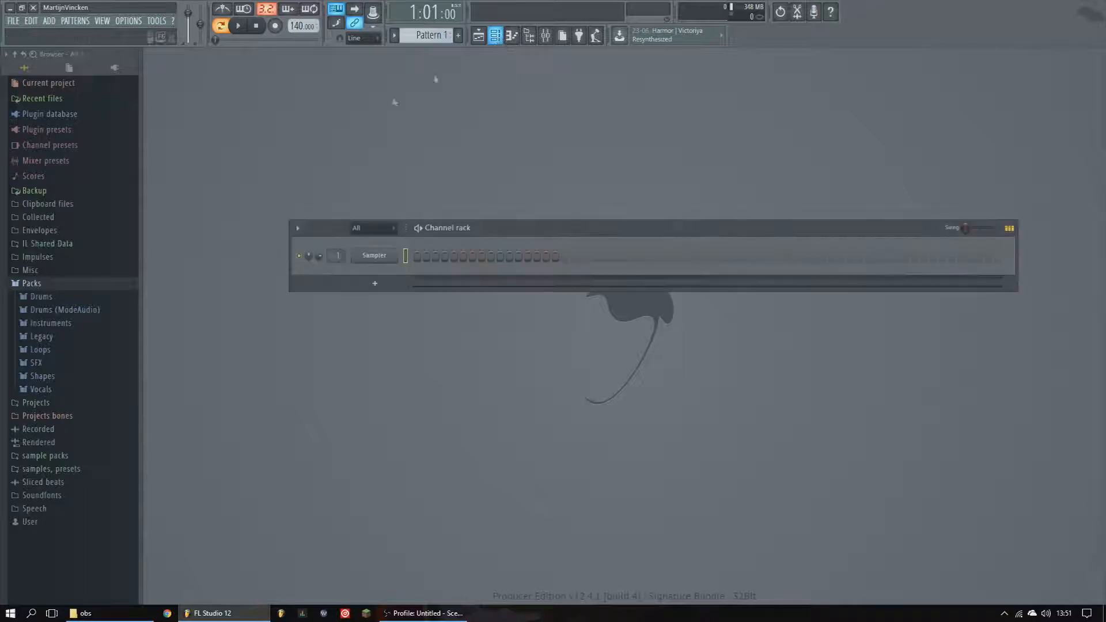
- Open Drums > Kicks and preview the kick samples starting from 707 Kick
click(46, 297)
click(51, 335)
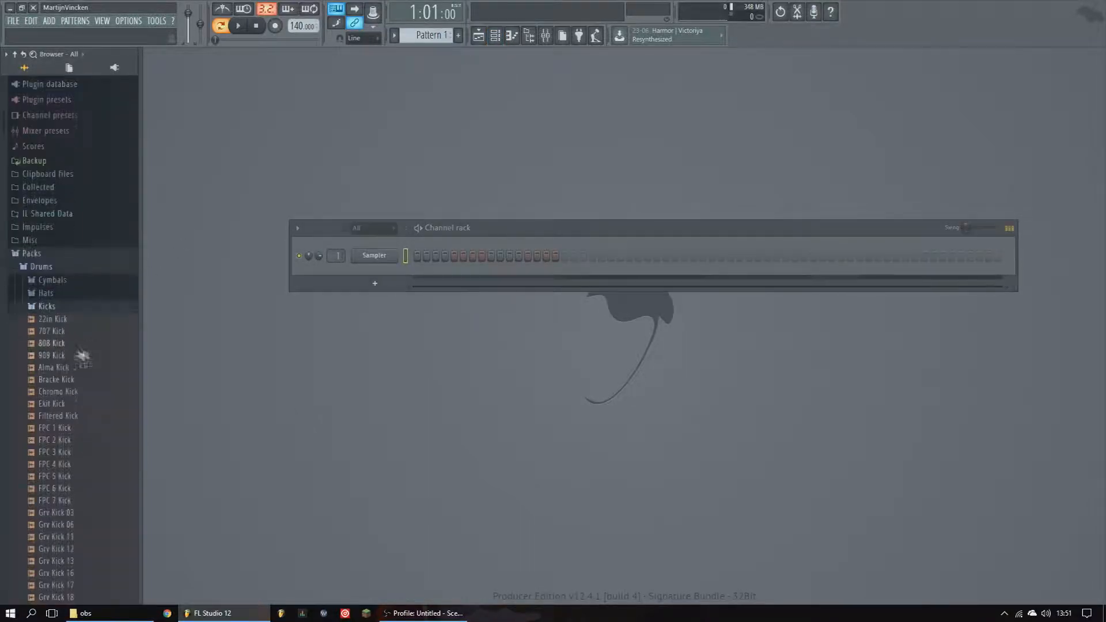
click(60, 334)
key(Down)
key(Down)
key(Down)
key(Down)
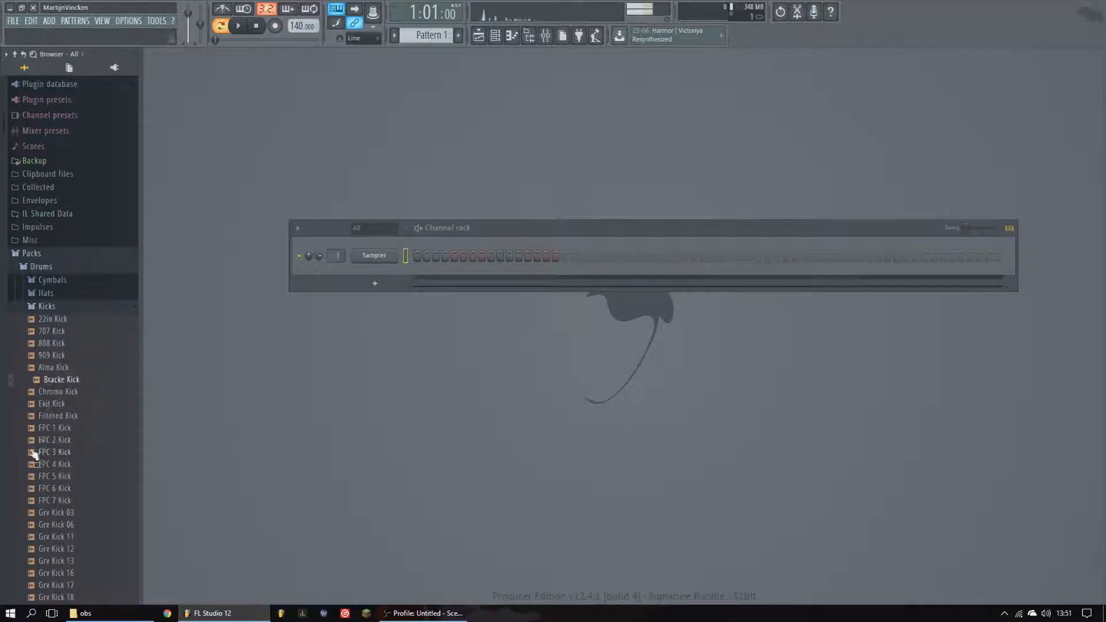
- Load 707 Kick onto the Sampler channel and open and close its sampler settings
drag(58, 334, 373, 255)
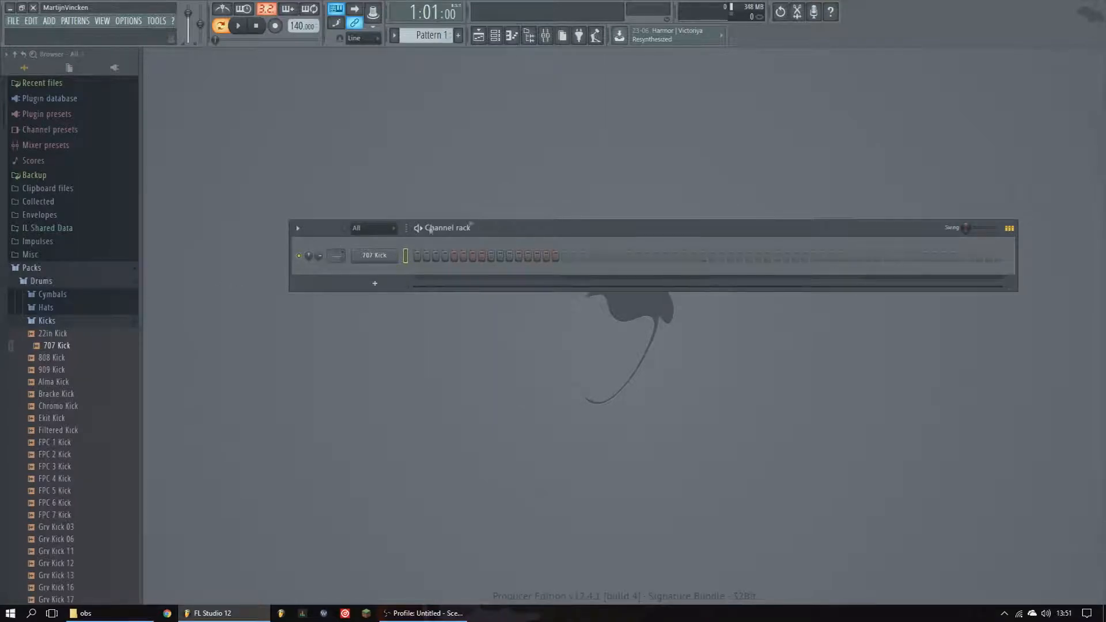
click(371, 257)
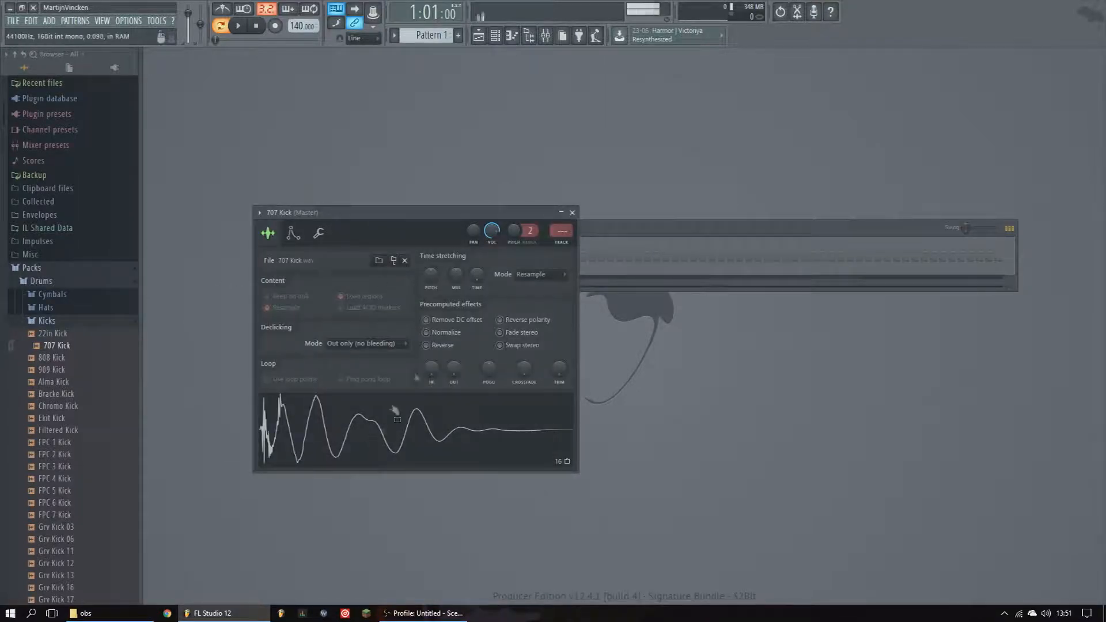
click(573, 213)
click(392, 257)
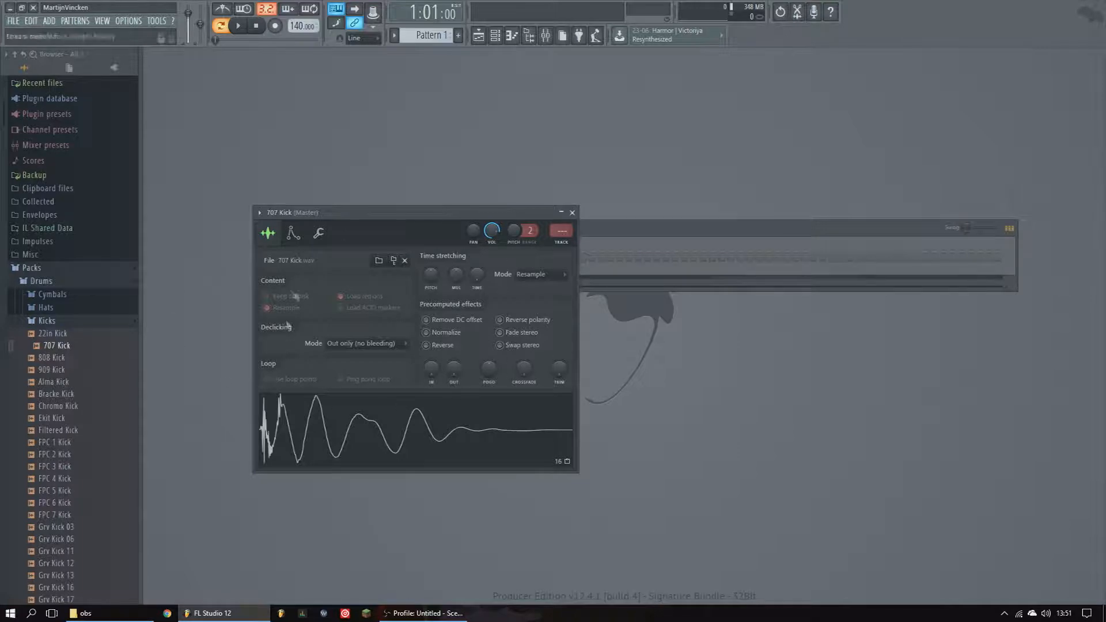
click(572, 212)
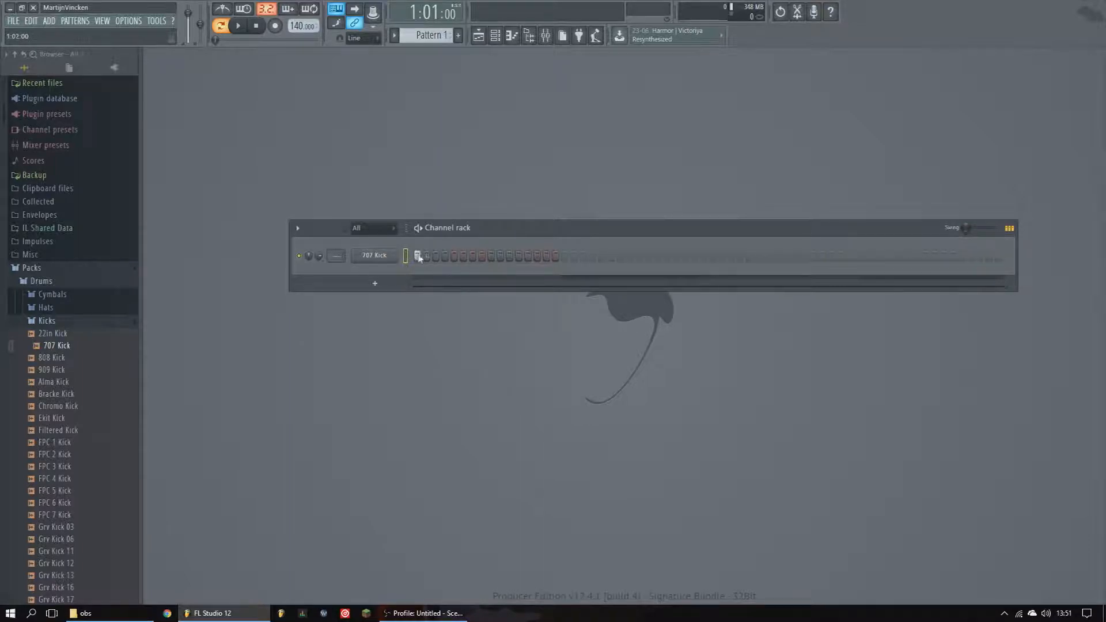
- Program the 707 Kick on every fourth step and play the pattern
click(564, 257)
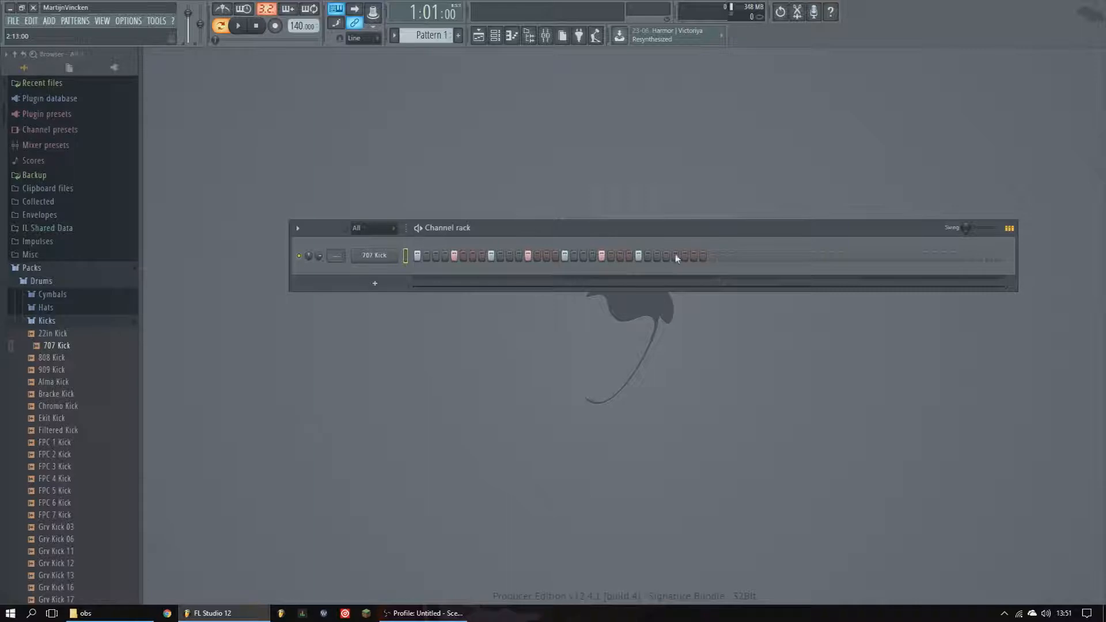
click(237, 26)
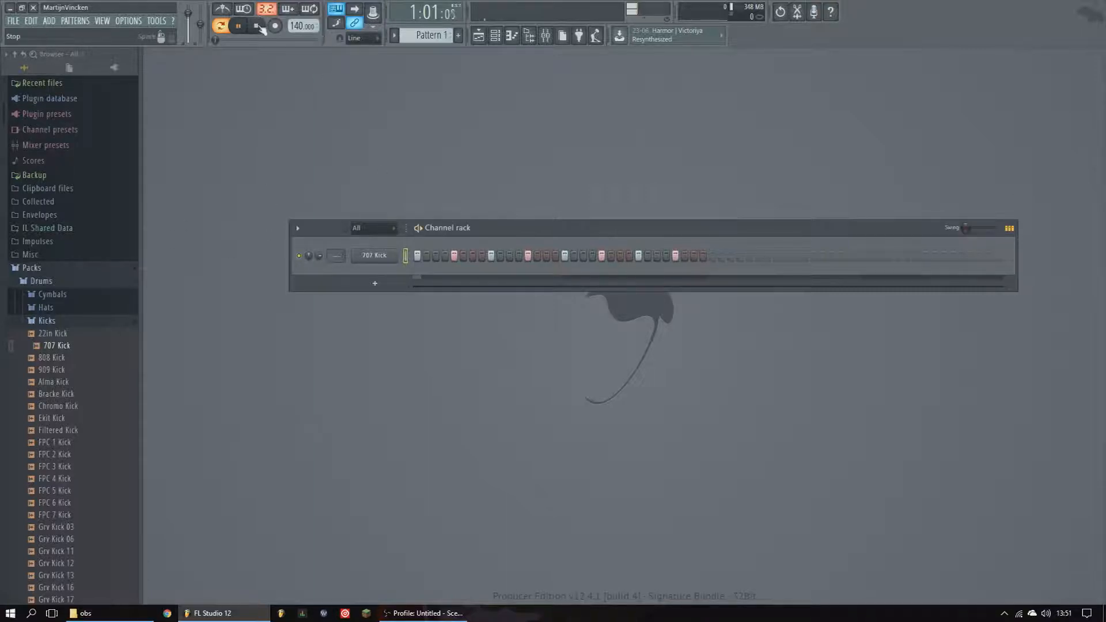
click(256, 26)
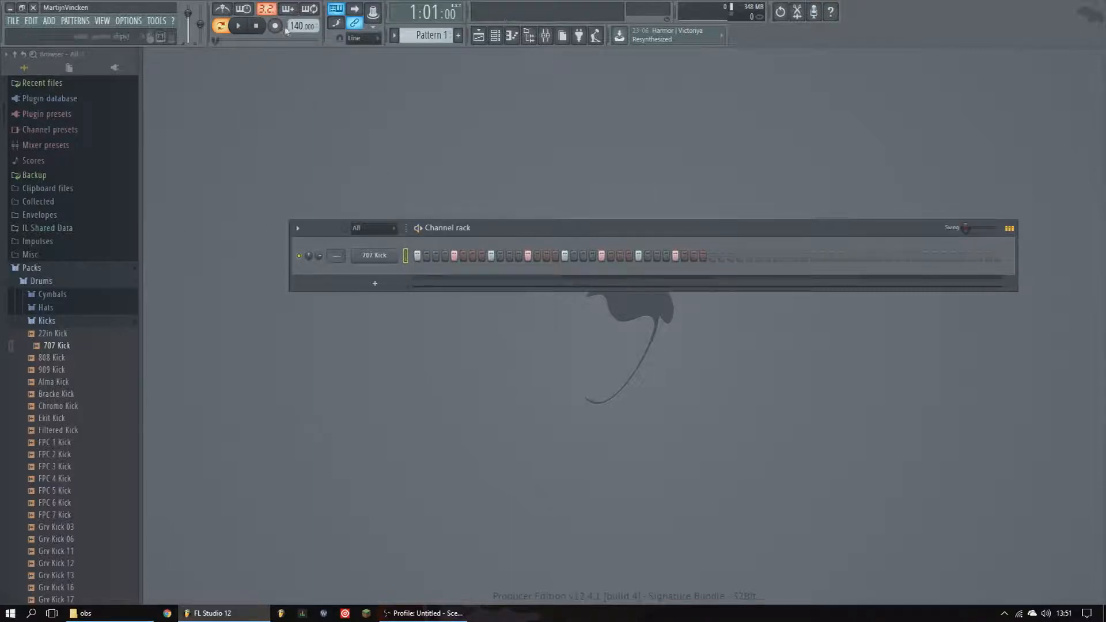
- Set the project tempo to 128 BPM and play the pattern to hear it
drag(297, 26, 297, 30)
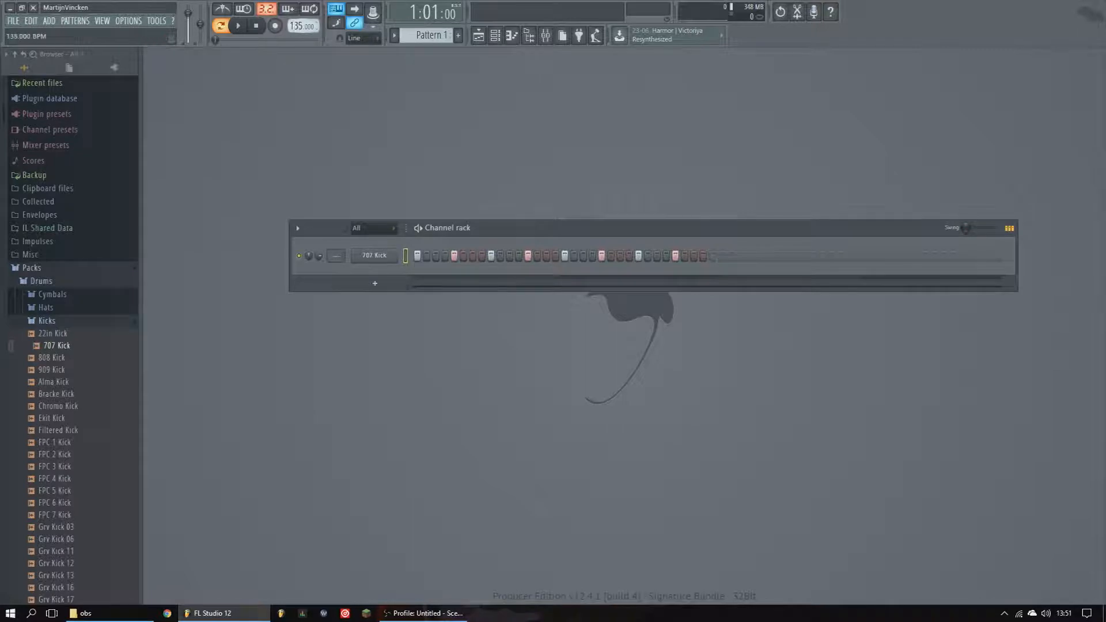
scroll(297, 26, down, 4)
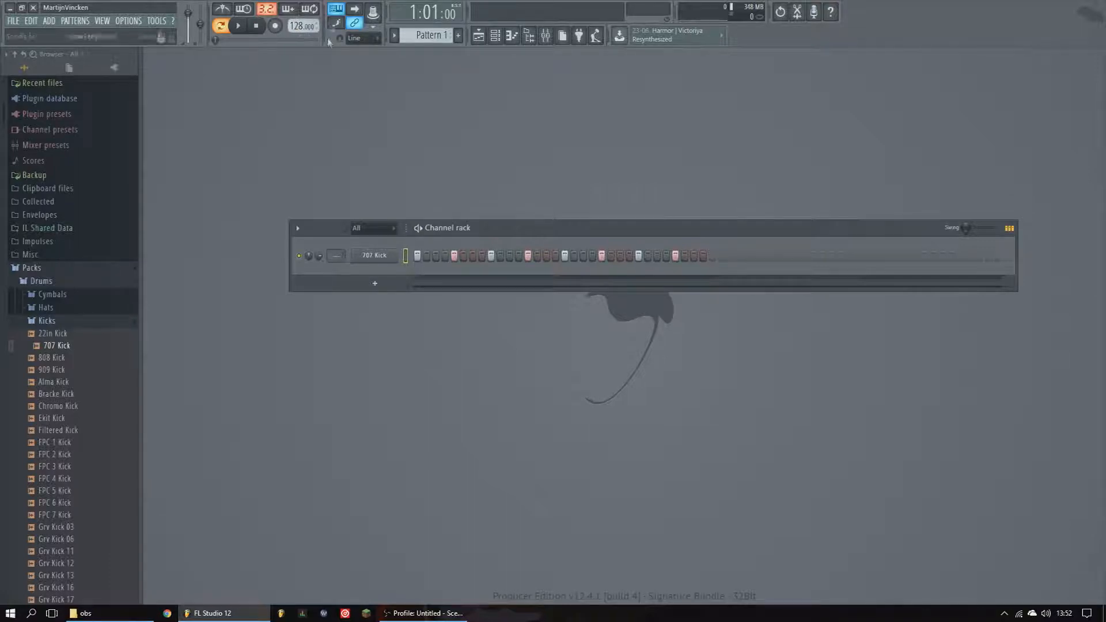
click(245, 27)
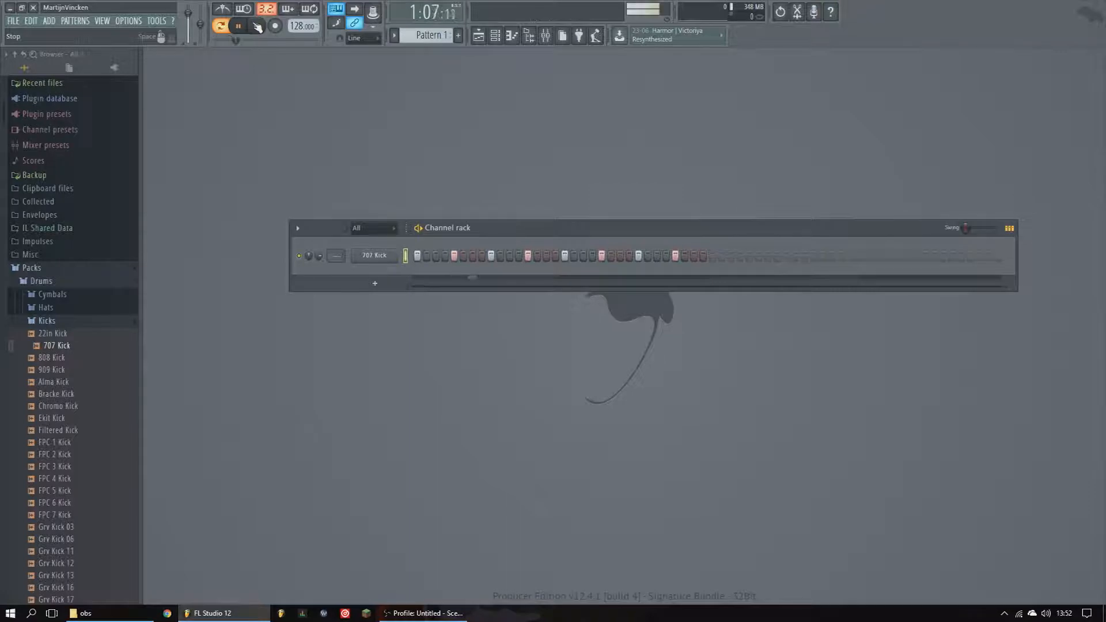
click(257, 26)
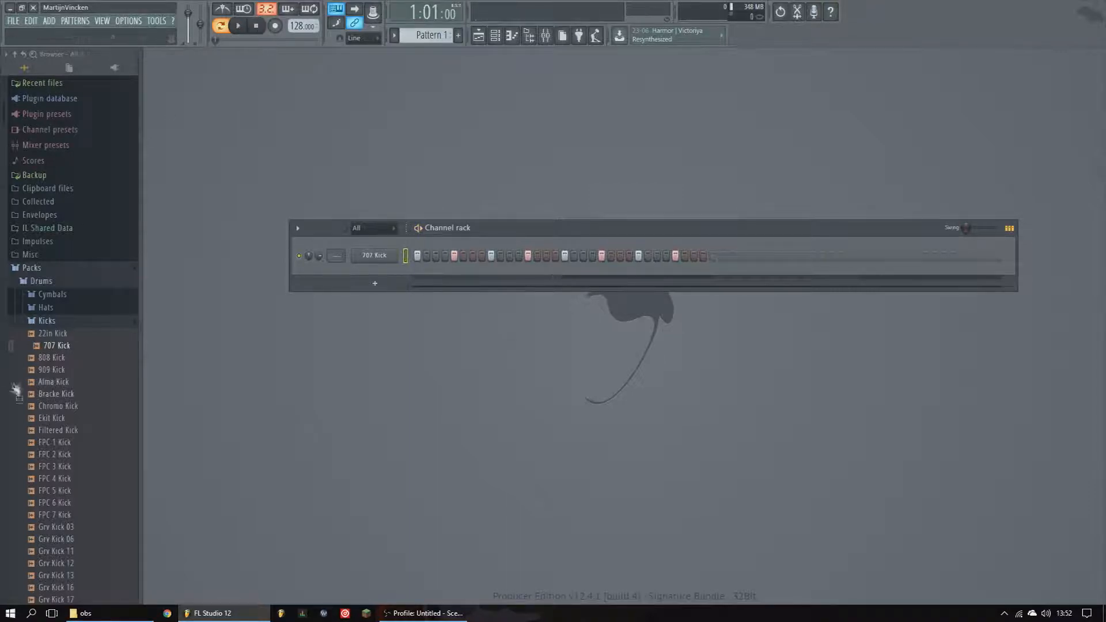
- Open the Snares folder, preview the Alum Snare samples and add Alum Snare 2 as a new channel
click(61, 322)
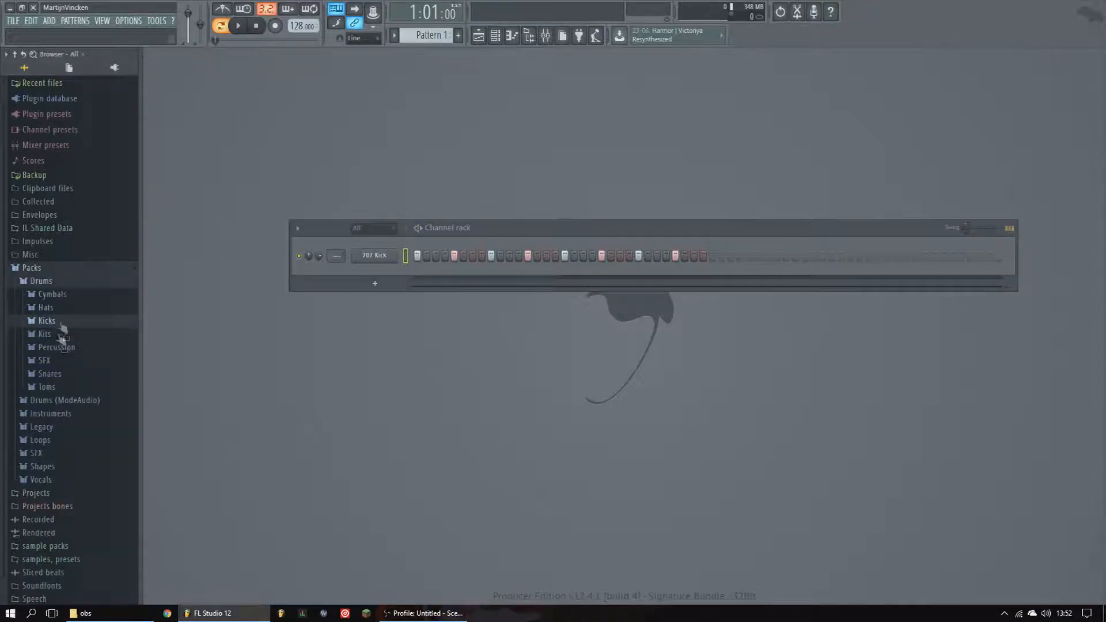
click(53, 374)
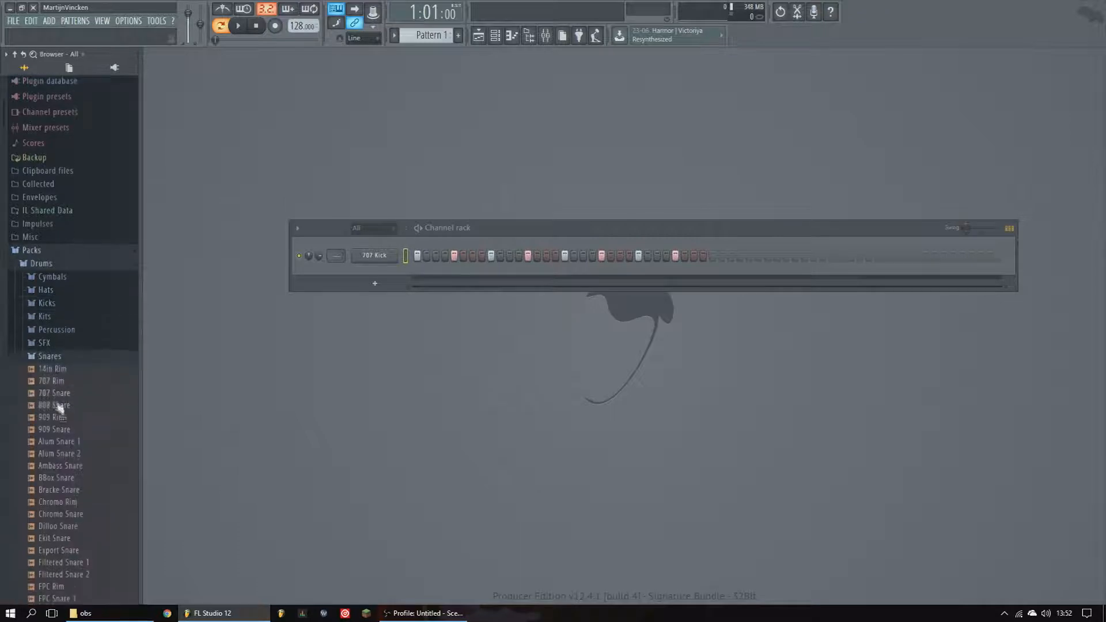
click(64, 419)
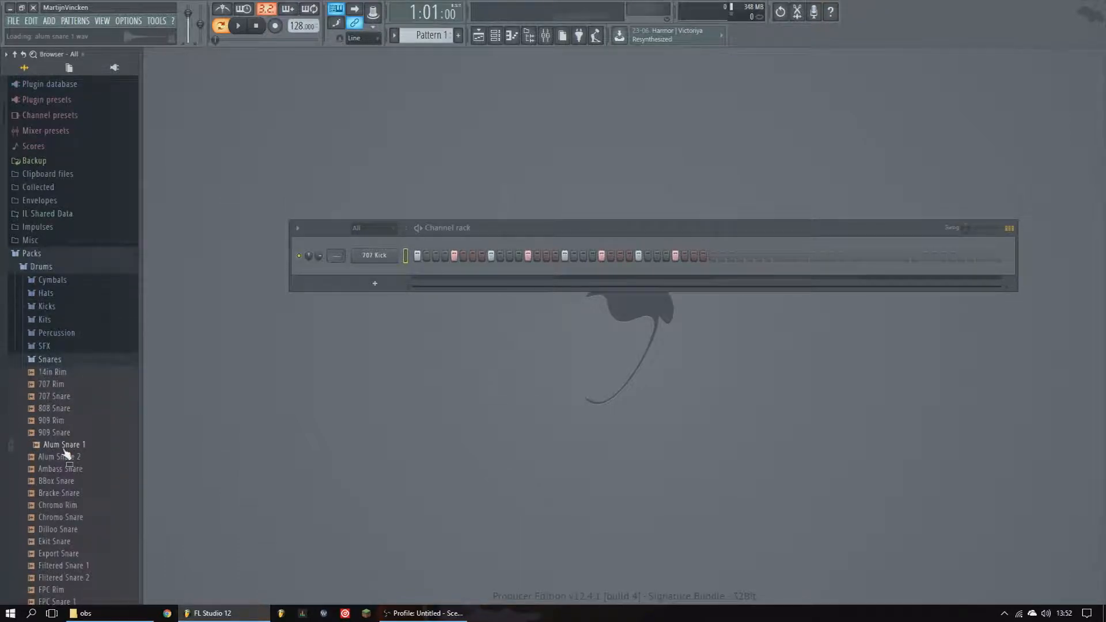
click(68, 456)
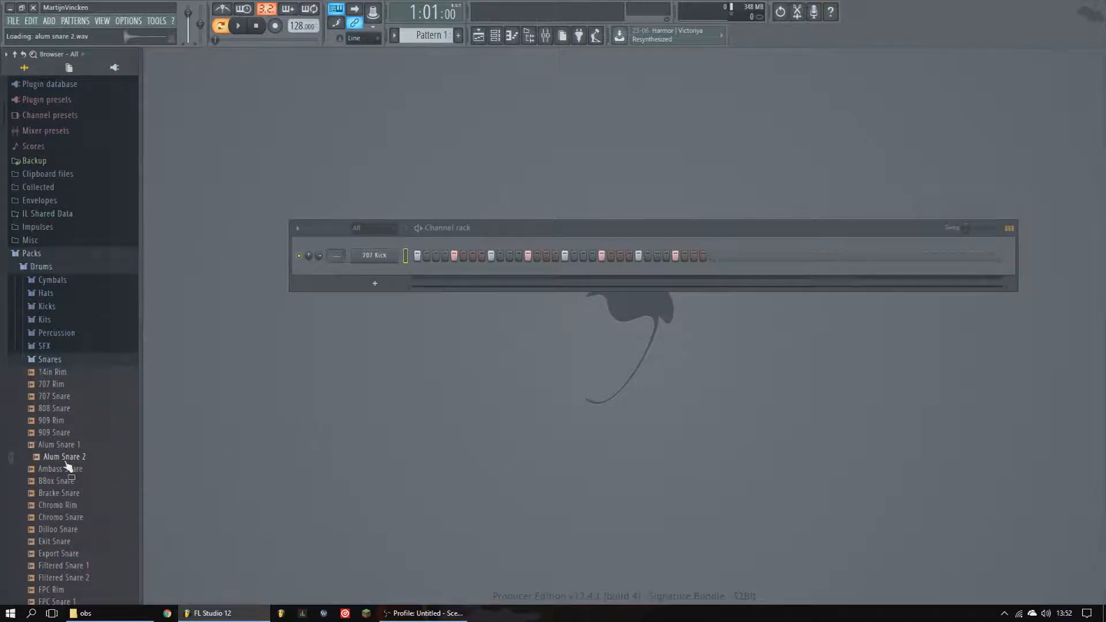
drag(70, 466, 429, 291)
- Place Alum Snare 2 hits on steps 5, 13, 21 and 29 and play the pattern
click(454, 273)
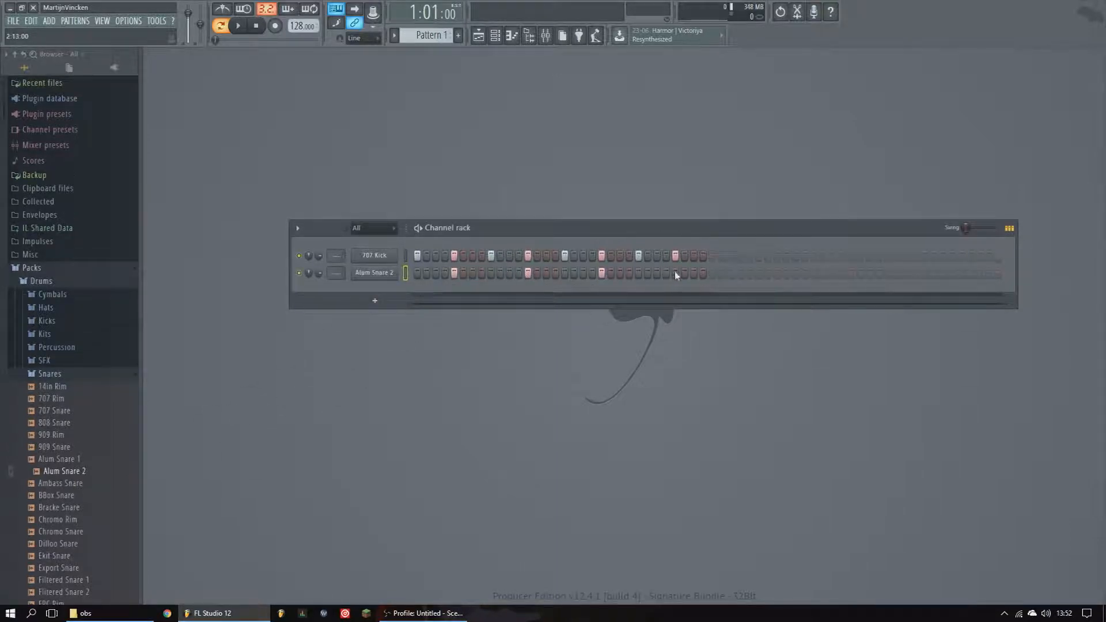
click(238, 26)
click(257, 26)
- Open the Hats folder, preview hi-hat samples and add AMX CH 2 as a new channel
click(50, 375)
click(64, 309)
drag(72, 403, 78, 410)
click(67, 487)
click(64, 401)
drag(65, 403, 380, 291)
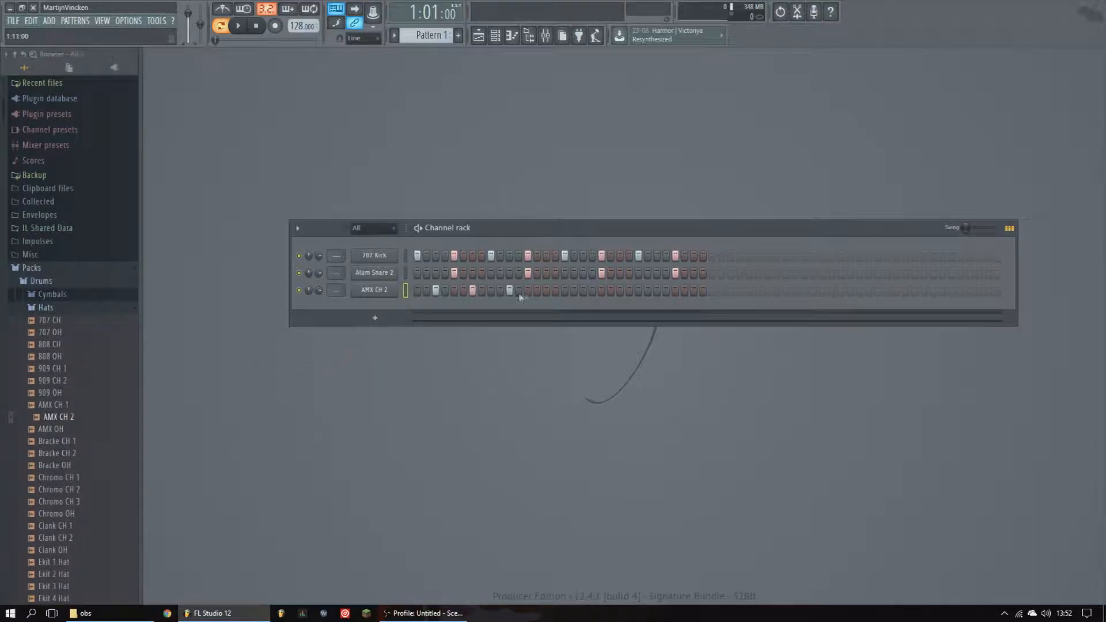
- Program a hi-hat pattern on the AMX CH 2 channel and start playback
click(620, 290)
click(656, 290)
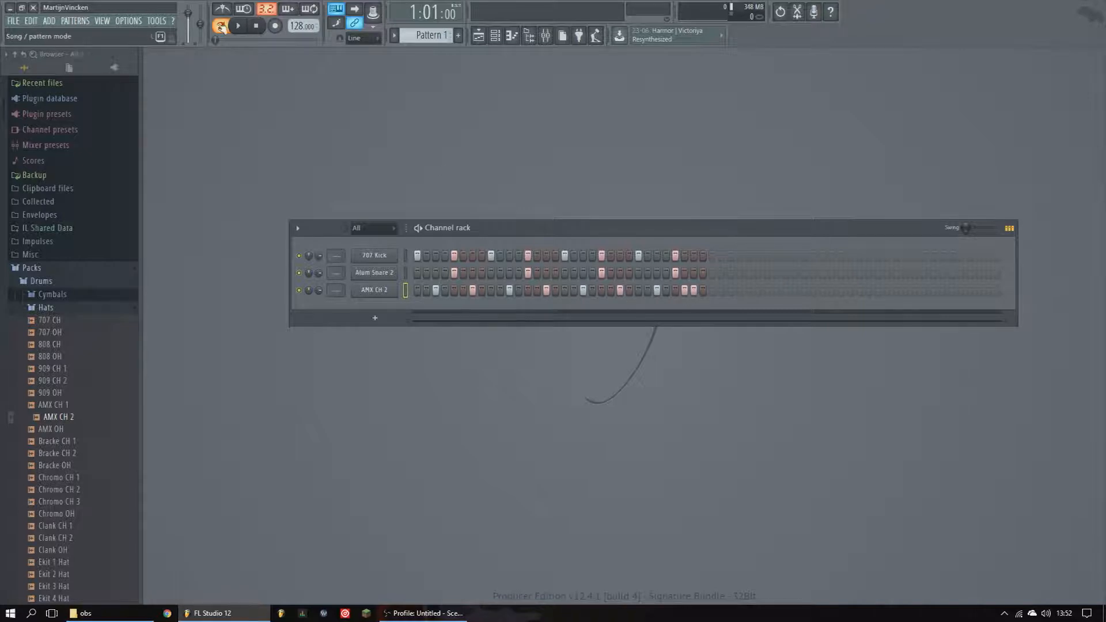
key(space)
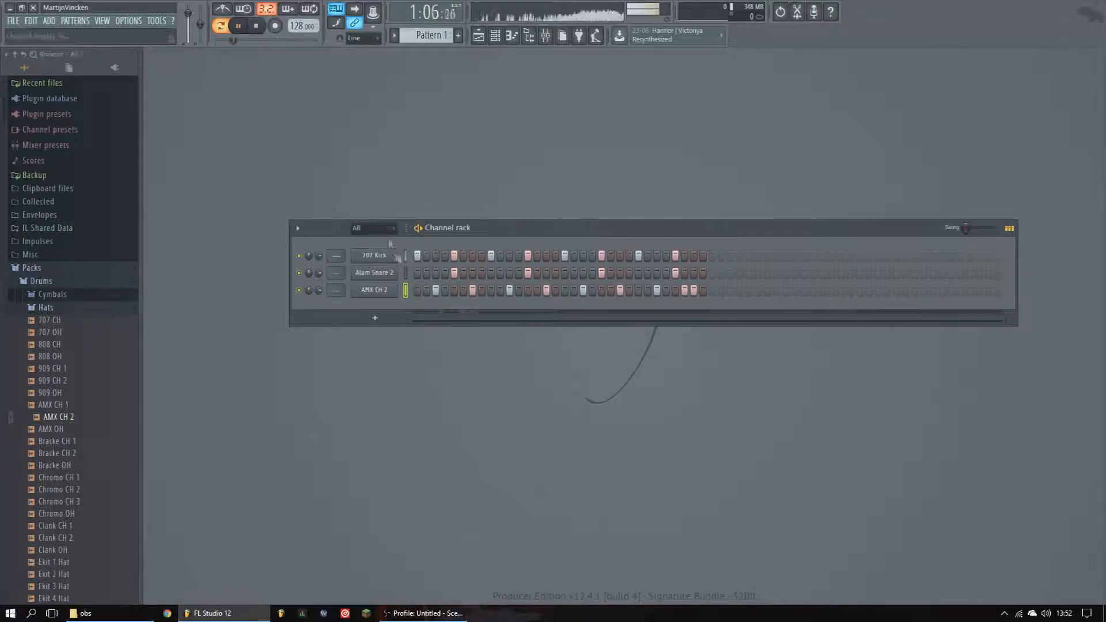
- Open and close the sampler settings of AMX CH 2 and Alum Snare 2, then stop playback
click(382, 291)
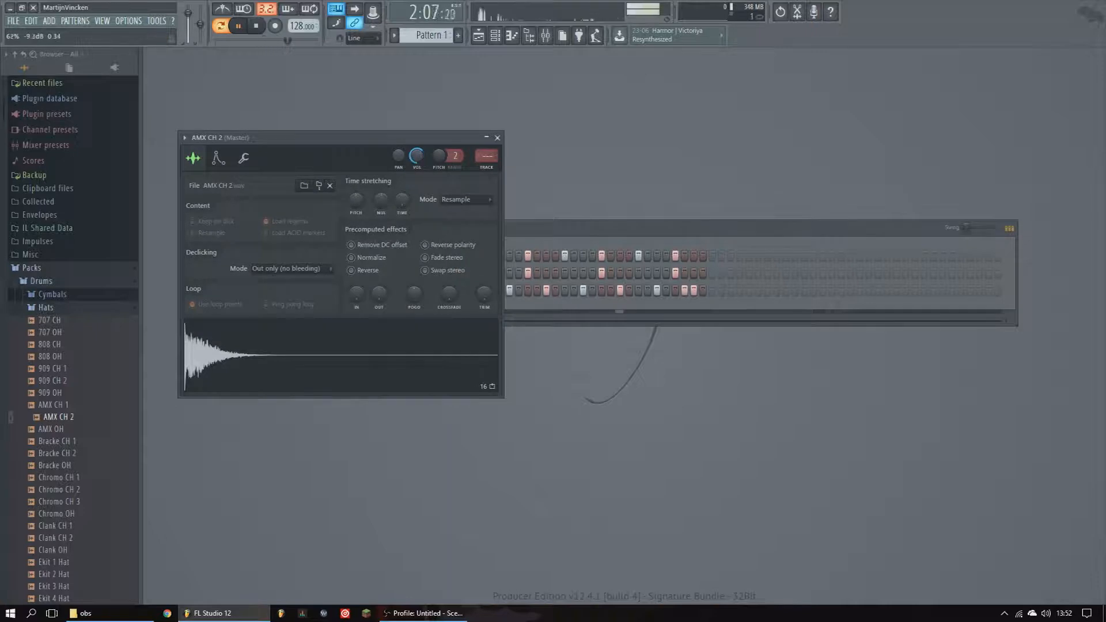
click(497, 137)
click(382, 273)
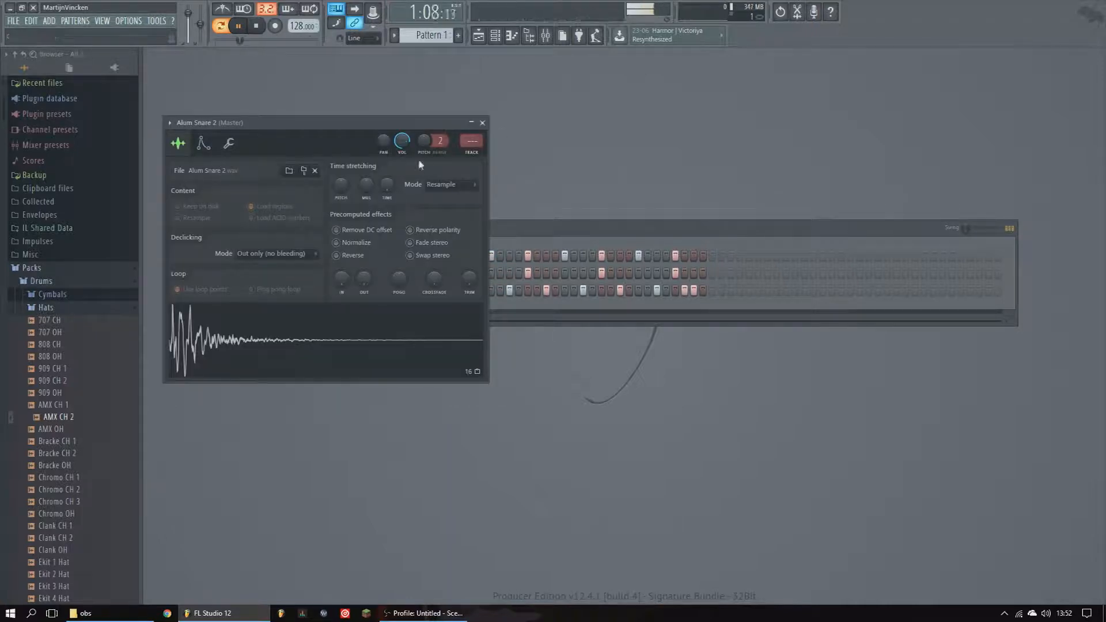
click(484, 124)
click(371, 291)
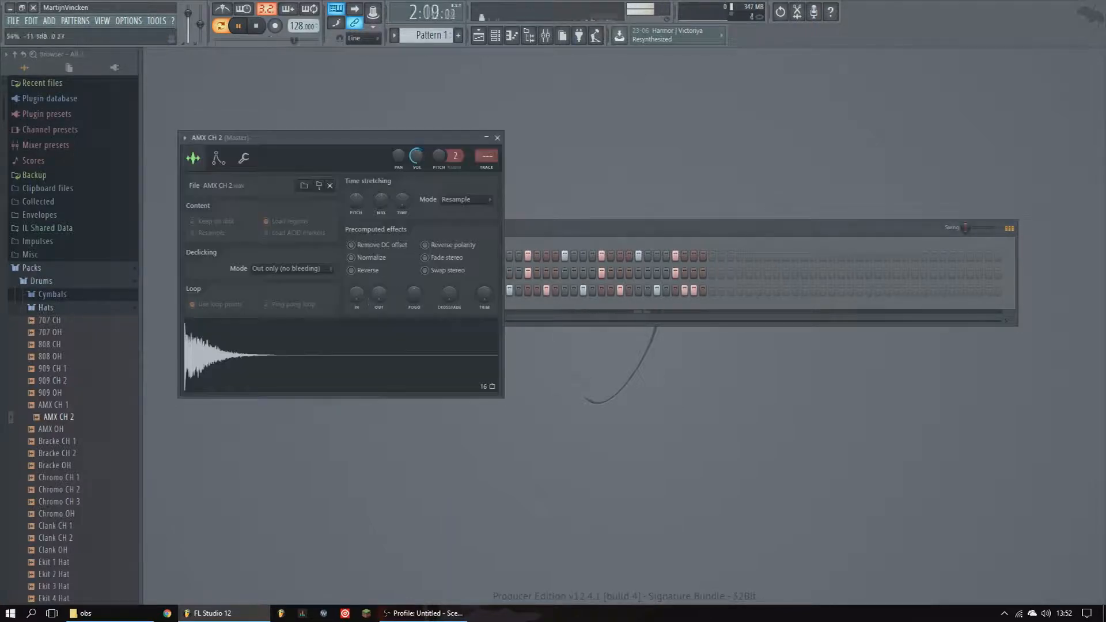
click(497, 137)
click(255, 26)
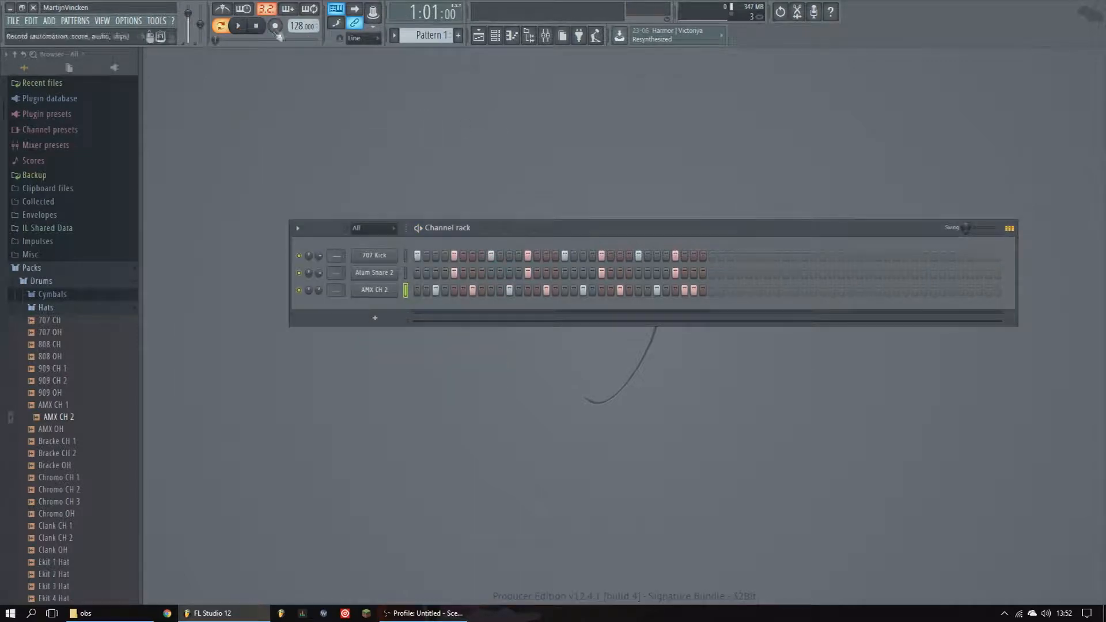
- Collapse the Hats folder and open the pattern selector
click(79, 310)
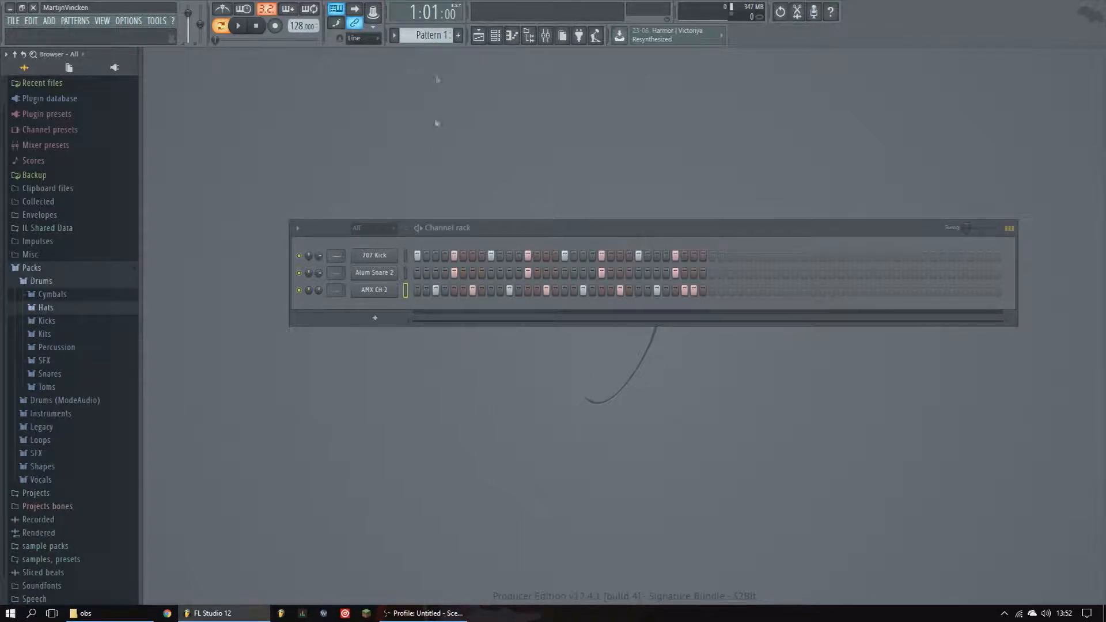
click(429, 36)
click(358, 106)
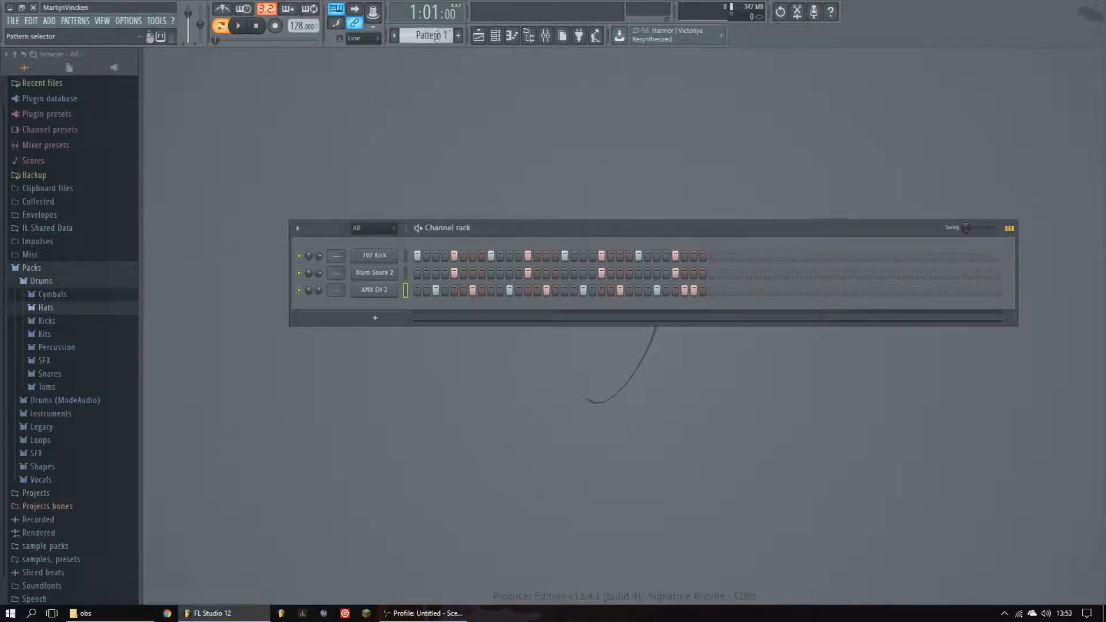
- Switch between patterns with the pattern selector, ending on Pattern 1
scroll(435, 38, down, 1)
scroll(430, 34, down, 3)
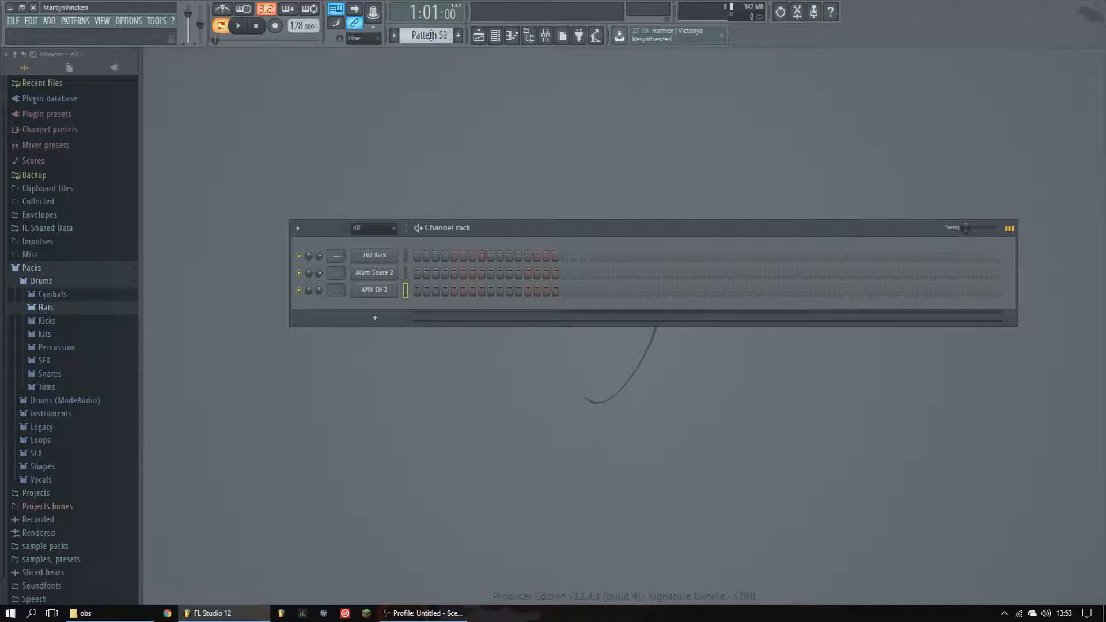
scroll(429, 37, up, 7)
scroll(429, 38, up, 1)
scroll(429, 38, down, 1)
scroll(428, 38, up, 1)
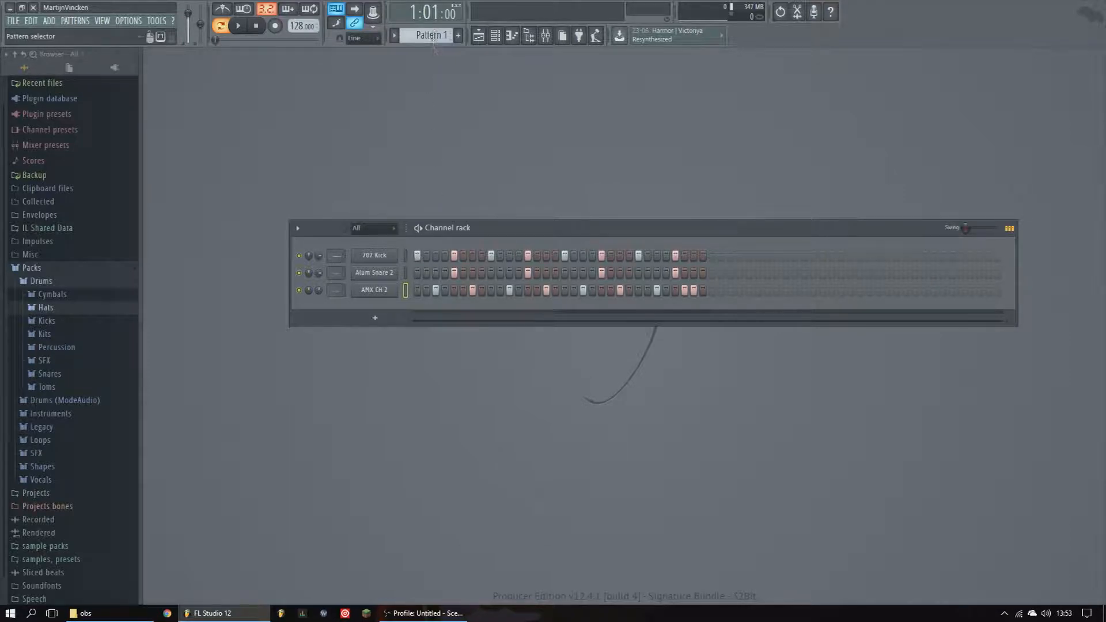
scroll(434, 34, down, 1)
scroll(435, 35, up, 1)
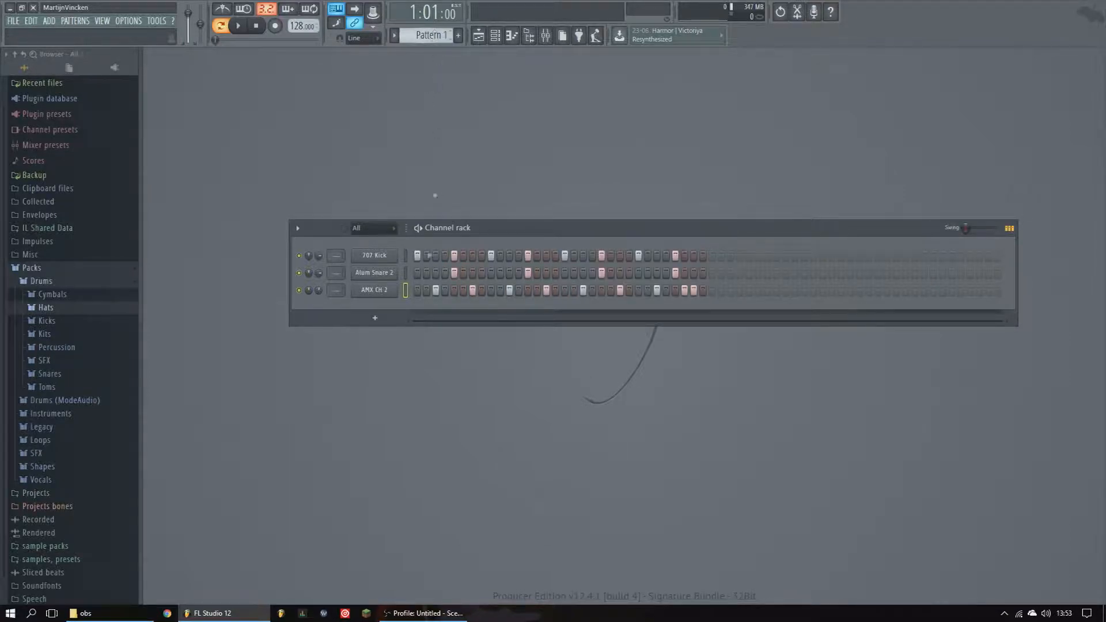
- Copy the 707 Kick steps from Pattern 1 and paste them into Pattern 2
right_click(394, 256)
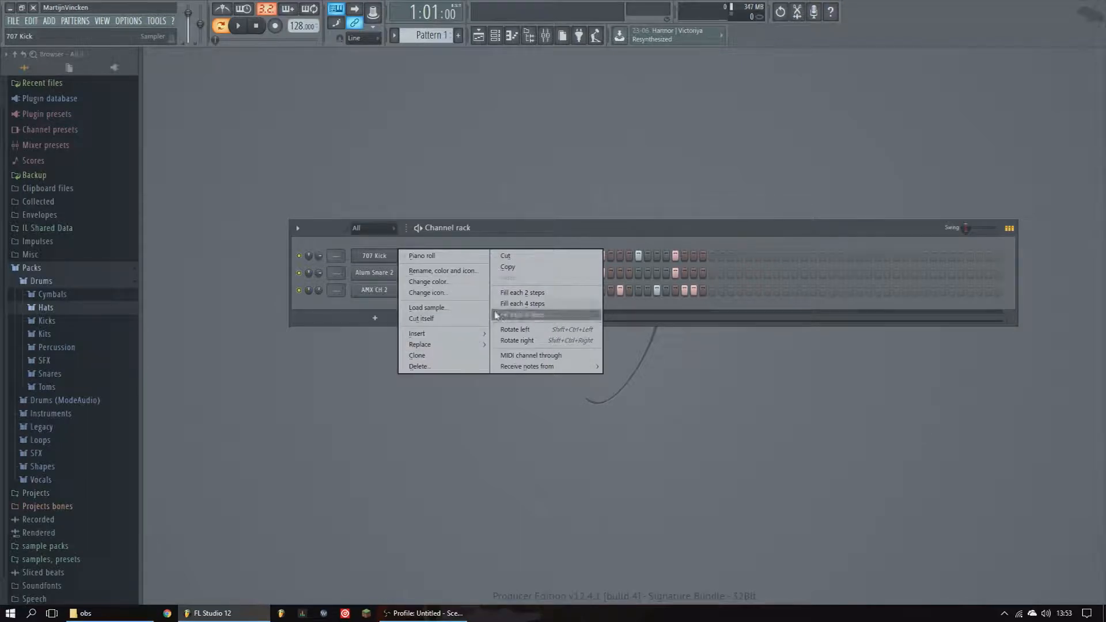
click(514, 267)
scroll(434, 35, down, 1)
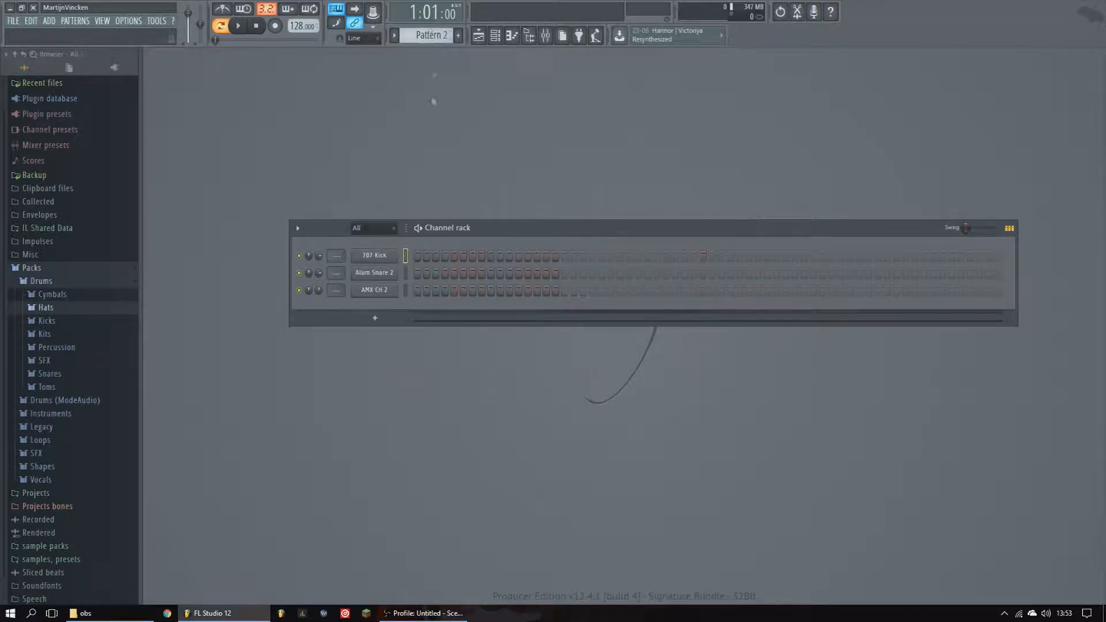
right_click(395, 256)
click(513, 278)
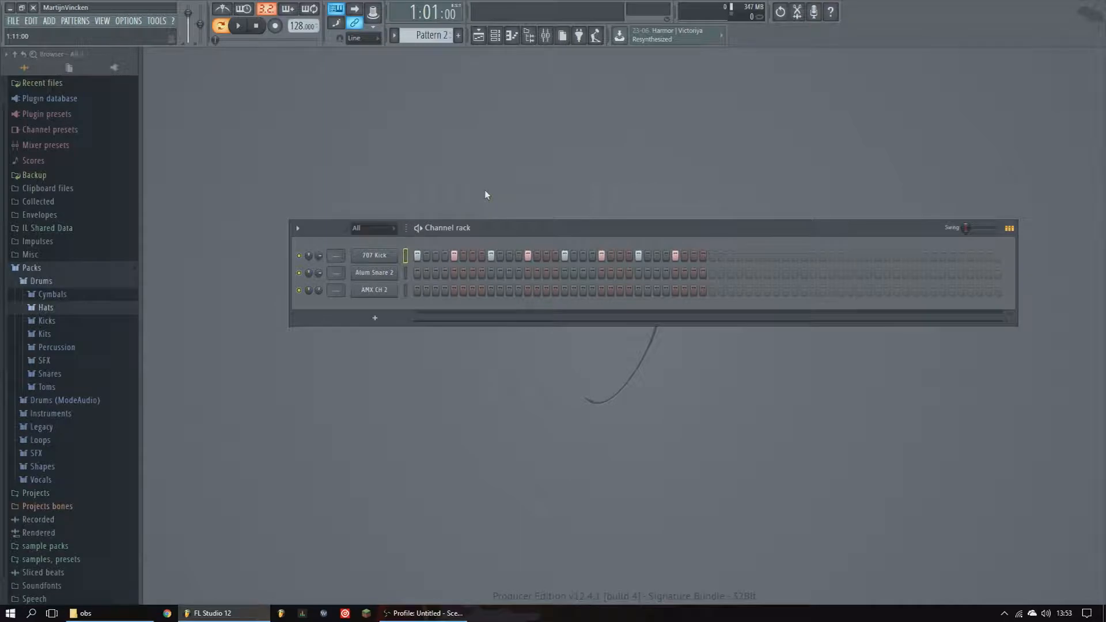
- Cut the 707 Kick steps from Pattern 2 and paste them back into Pattern 1
right_click(396, 256)
click(504, 256)
scroll(431, 34, up, 1)
right_click(395, 255)
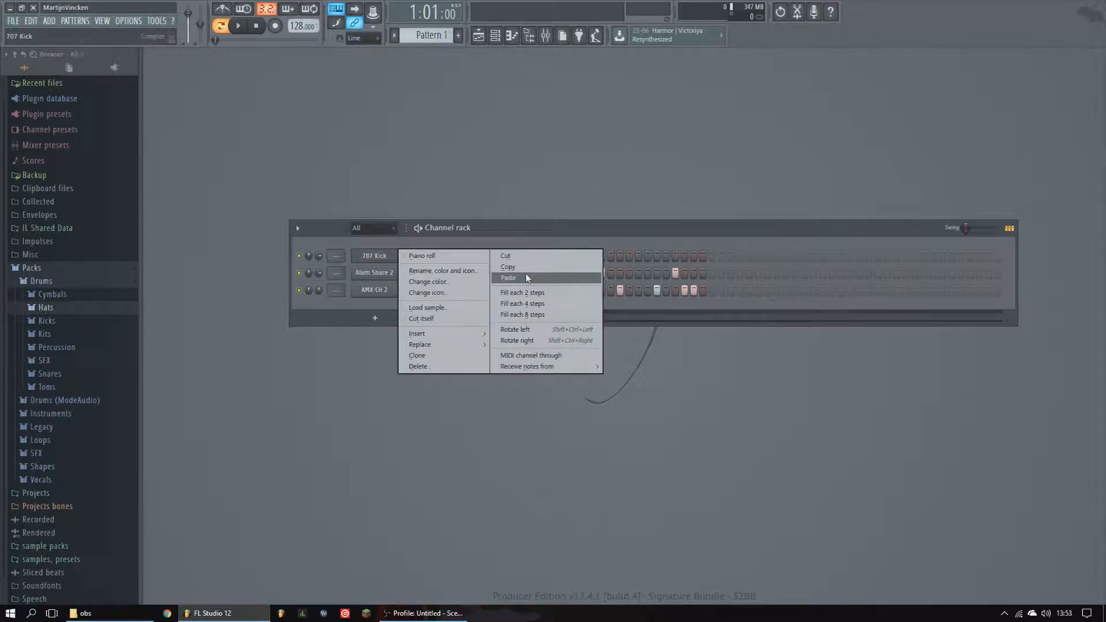
click(526, 277)
- Place a Pattern 1 clip on Track 1 of the playlist, remove it again and close the playlist
click(487, 37)
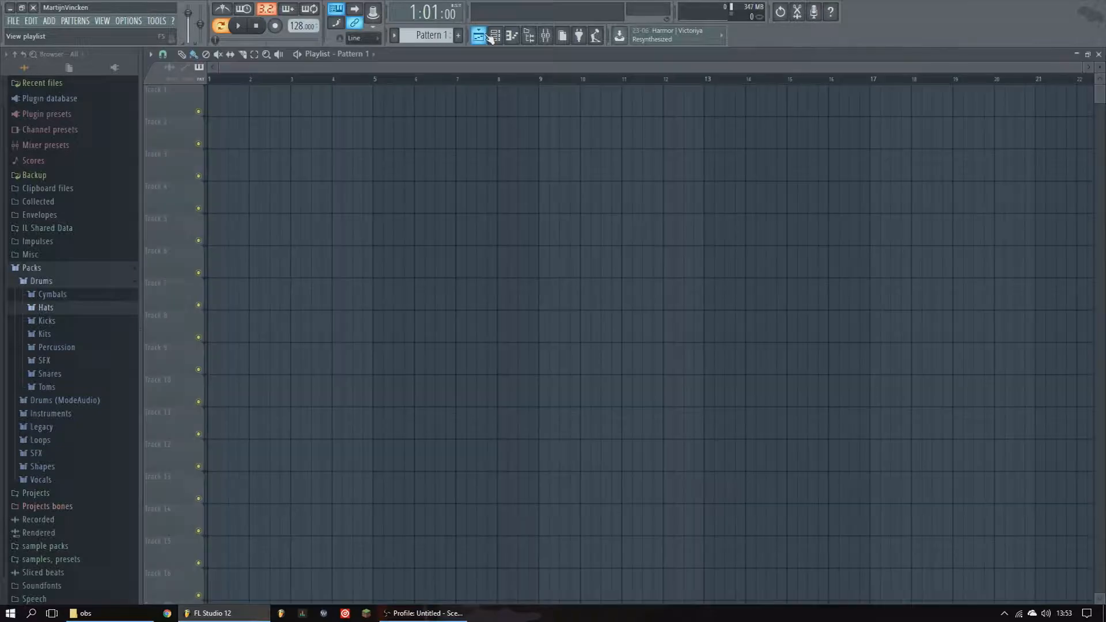
click(370, 103)
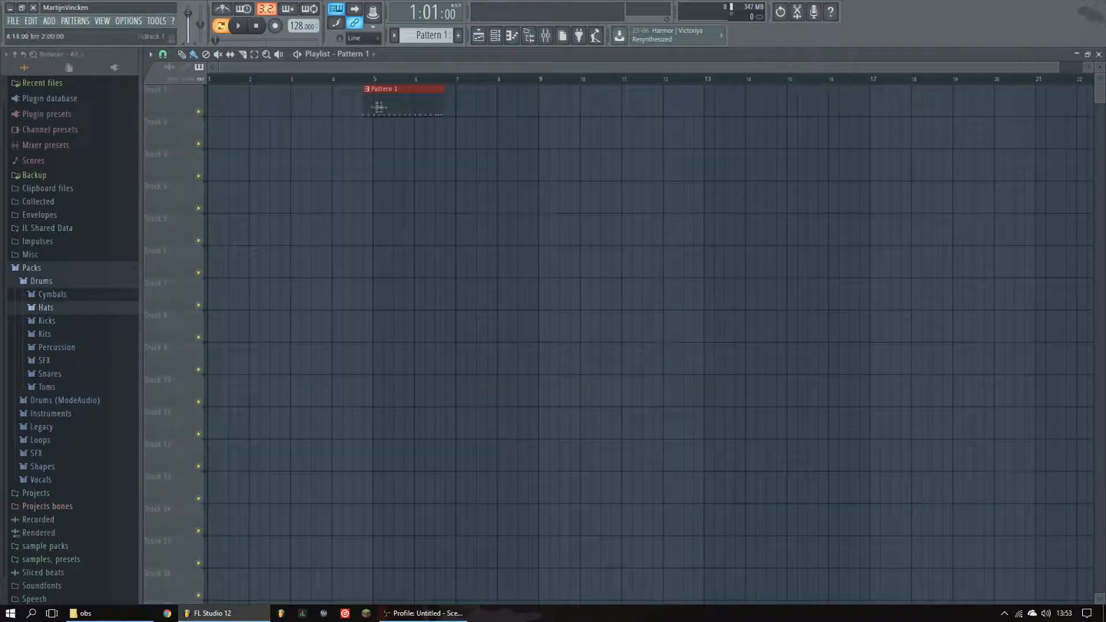
drag(417, 103, 428, 106)
click(465, 108)
right_click(480, 104)
right_click(411, 102)
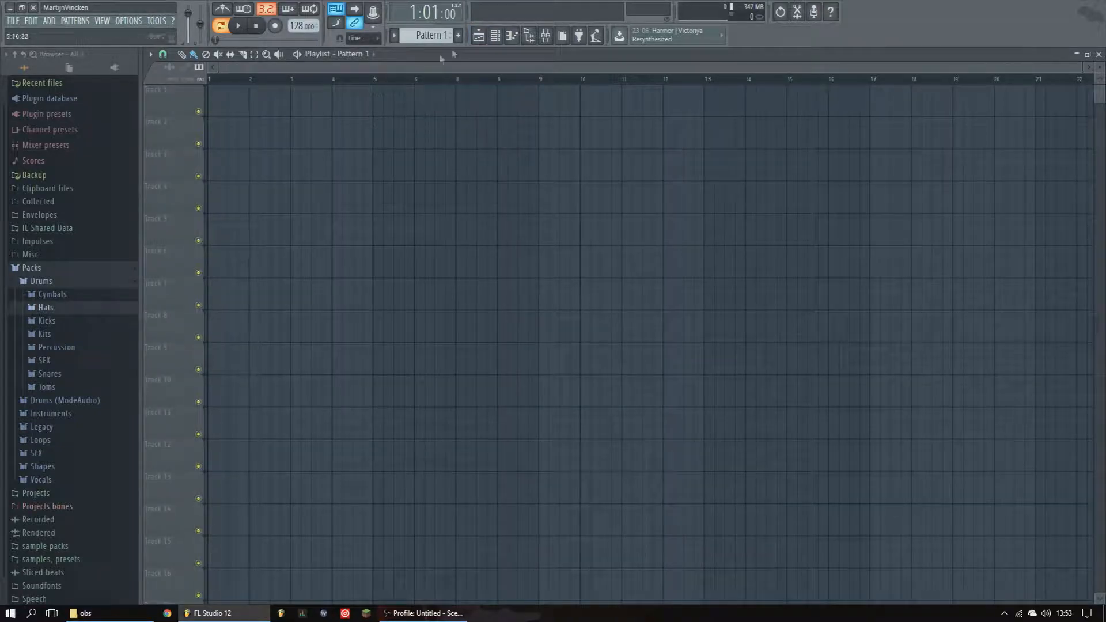
click(1098, 53)
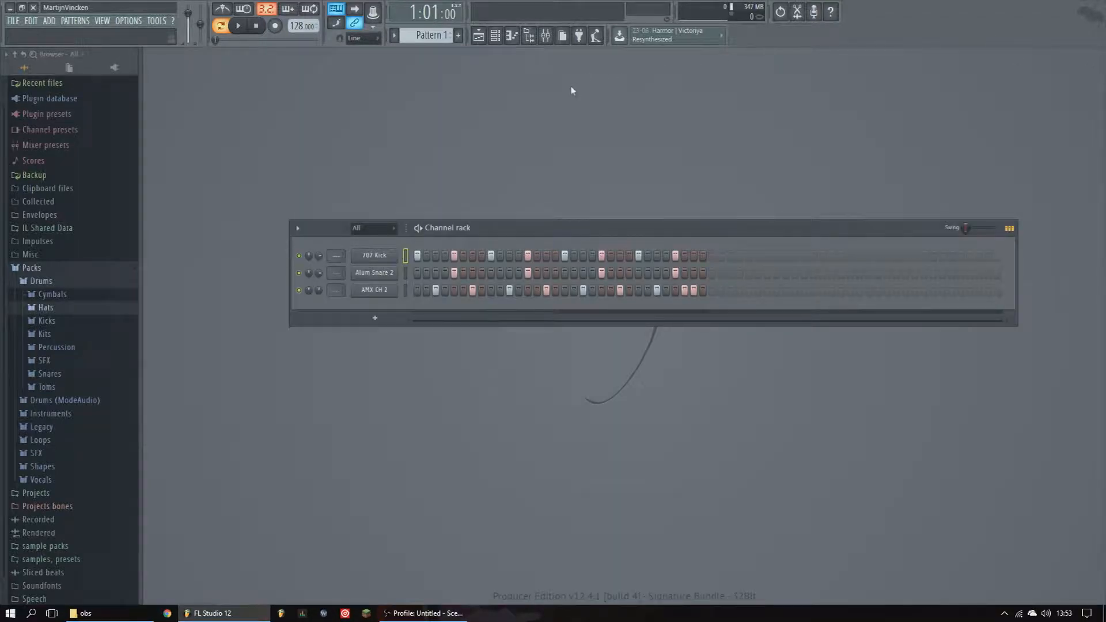
- Move the channel rack down and collapse the Hats and Drums folders in the browser
mouse_move(502, 228)
mouse_down()
mouse_move(477, 214)
mouse_move(359, 254)
mouse_move(497, 249)
mouse_up()
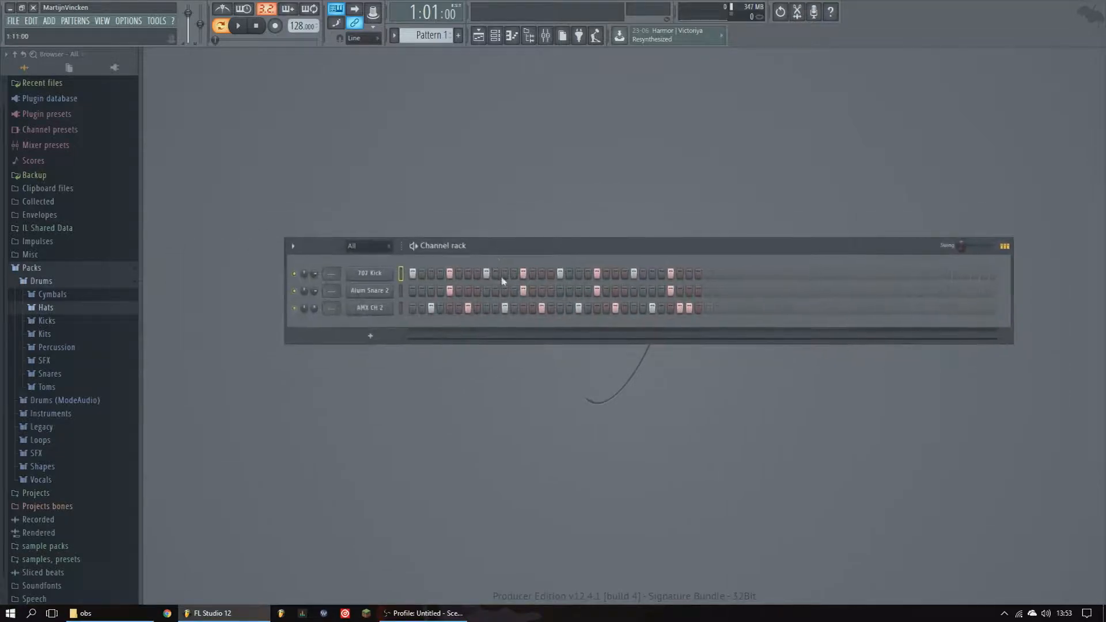
click(56, 307)
click(50, 291)
click(48, 269)
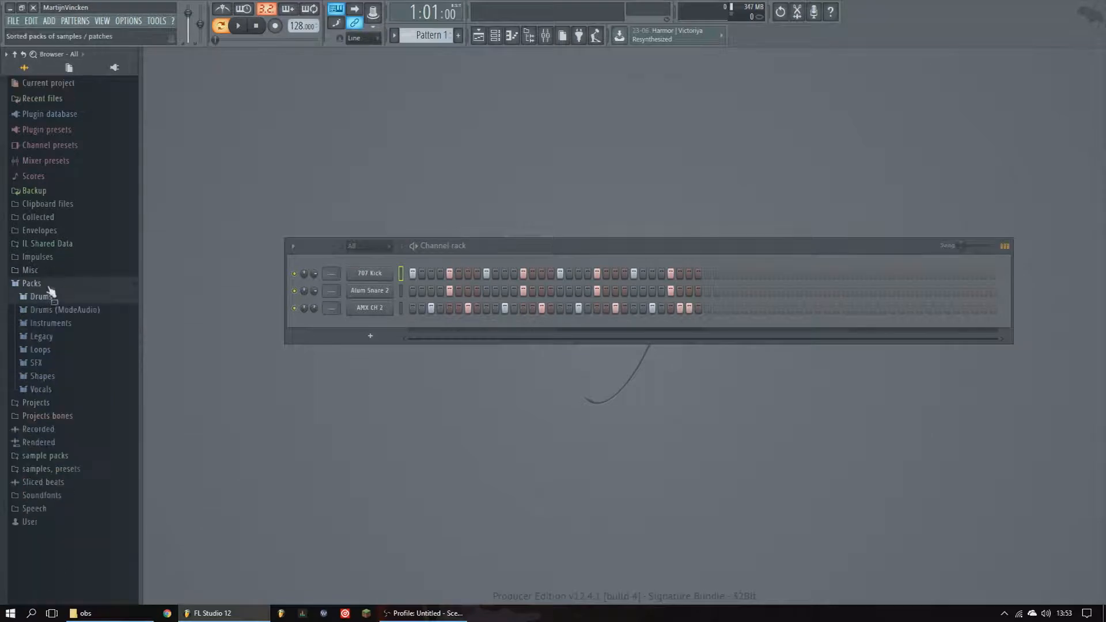
- Add the Close Grand preset from Packs > Instruments > Keyboard to the channel rack as a new channel
click(46, 324)
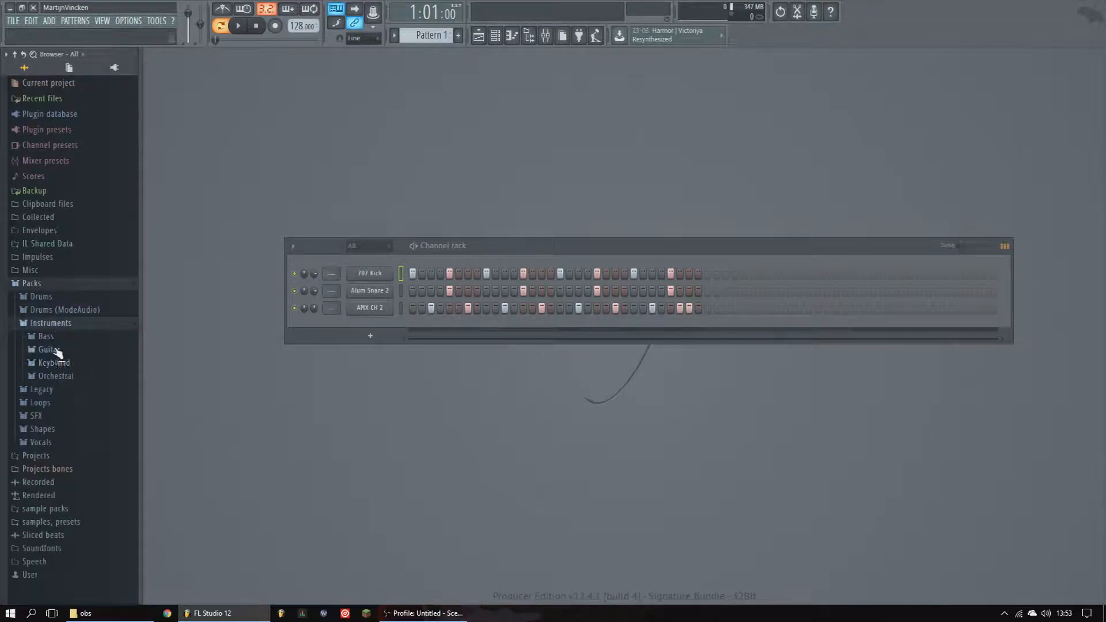
click(58, 326)
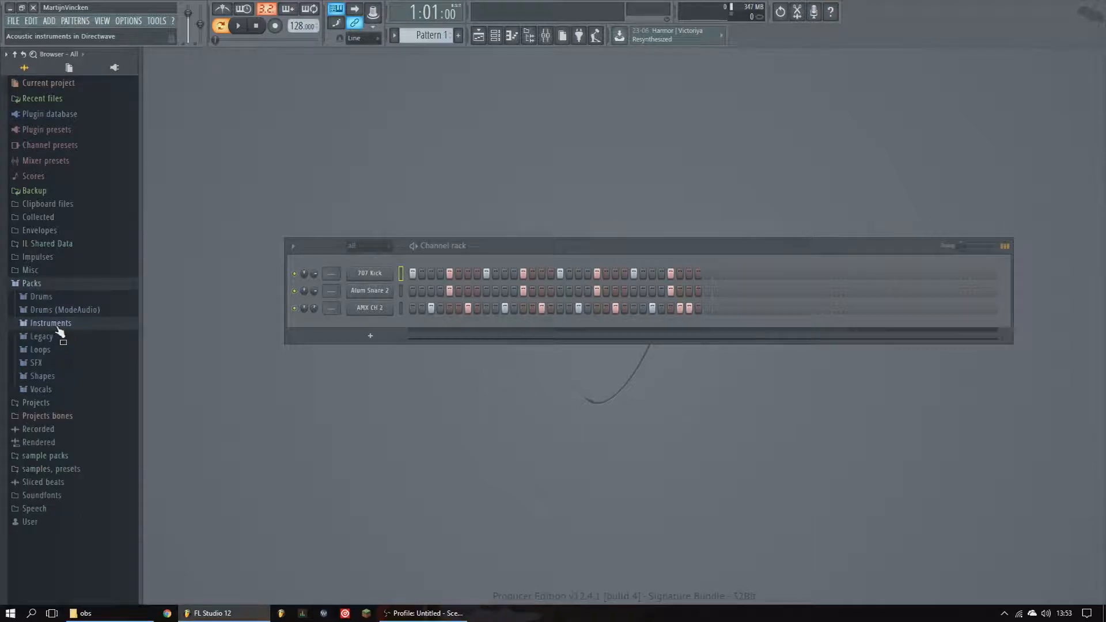
click(56, 327)
click(58, 338)
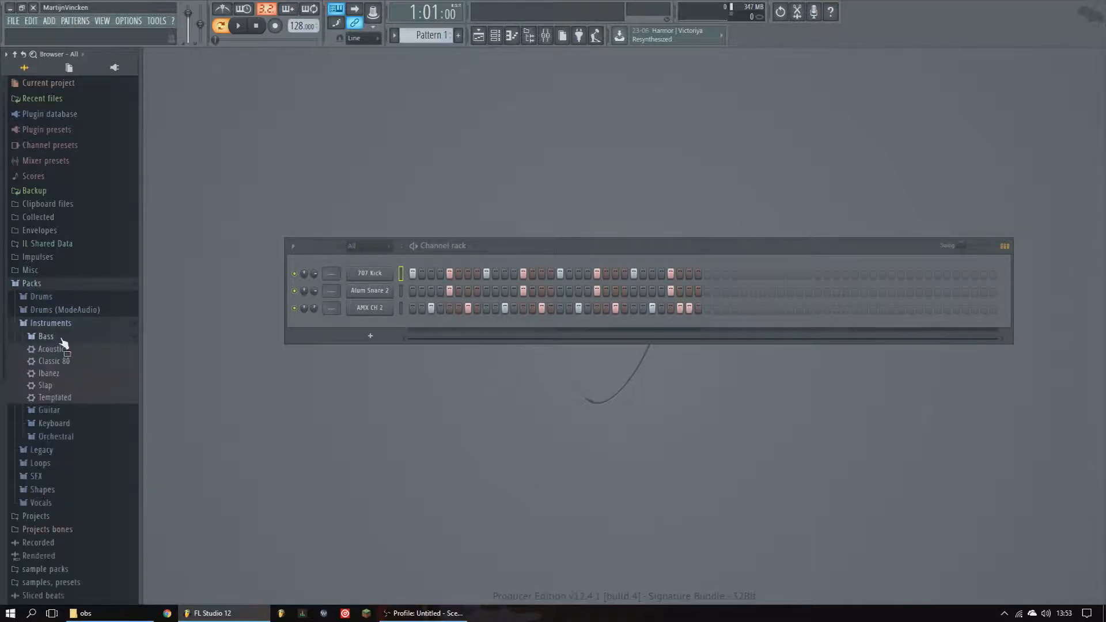
click(58, 337)
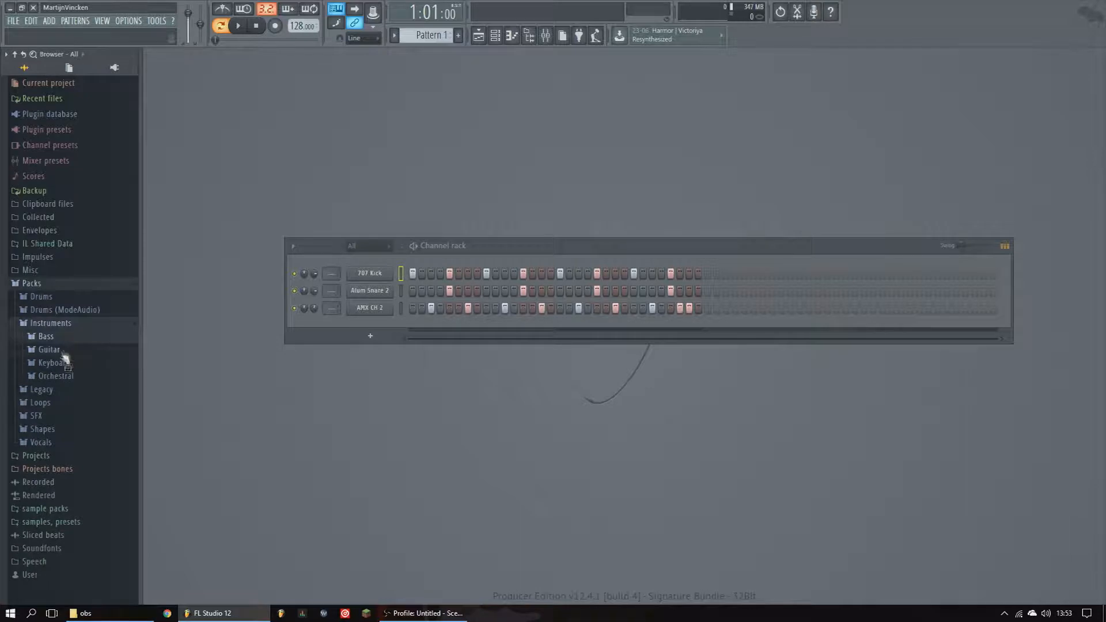
click(58, 349)
click(60, 351)
click(68, 369)
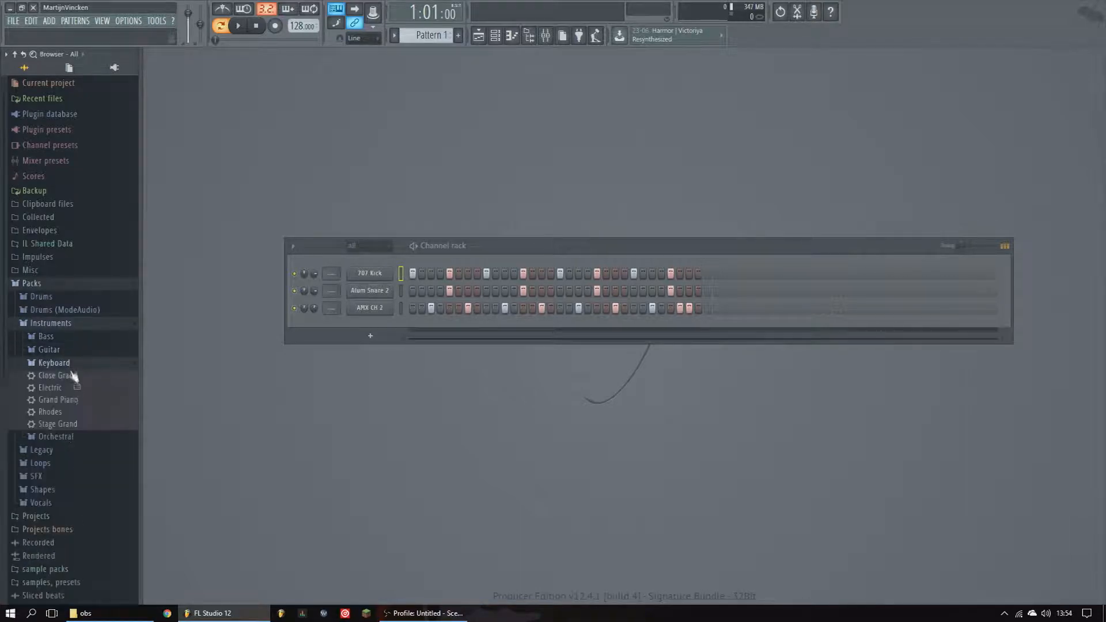
drag(65, 376, 360, 329)
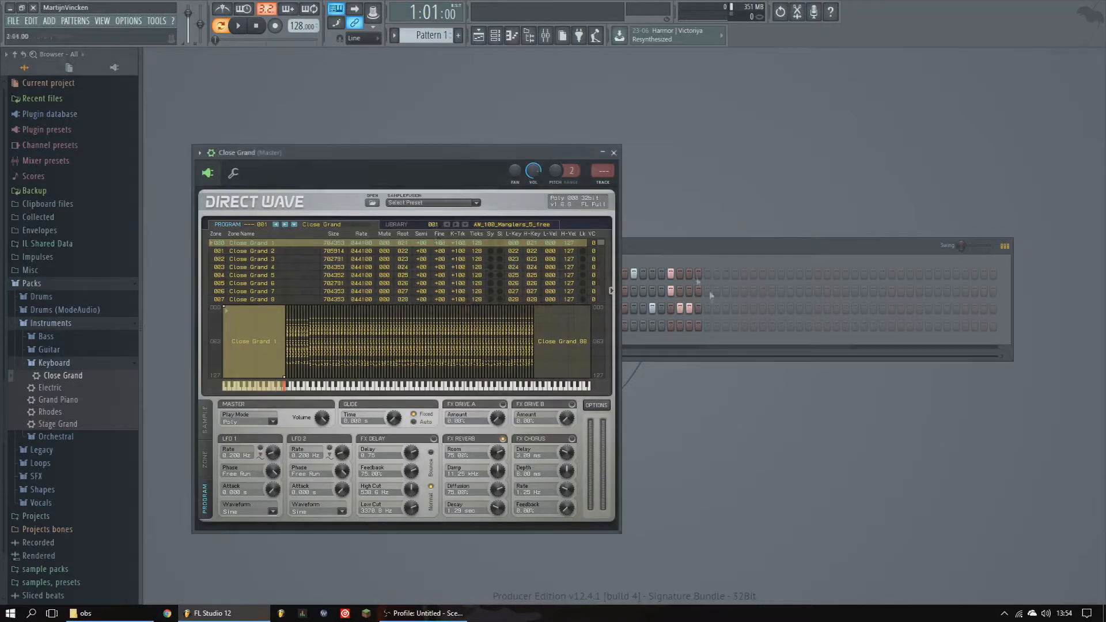
- Move the Close Grand DirectWave window, play a few notes with the typing keyboard, and close it
drag(462, 152, 711, 116)
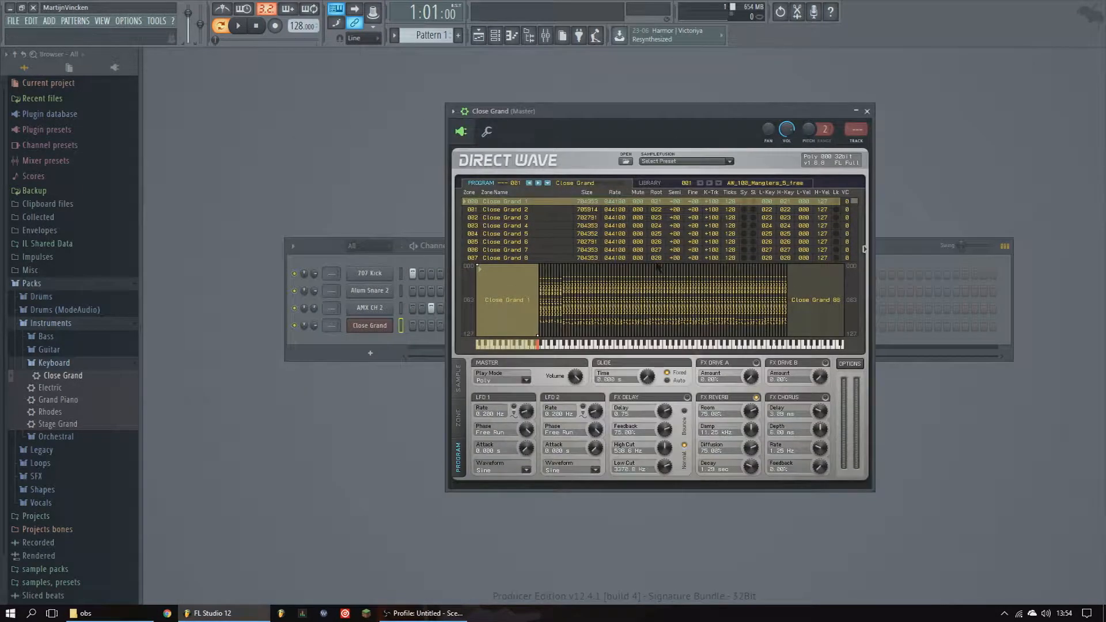
key(b)
key(m)
key(period)
key(v)
key(n)
key(comma)
key(c)
key(b)
key(m)
key(e)
key(e)
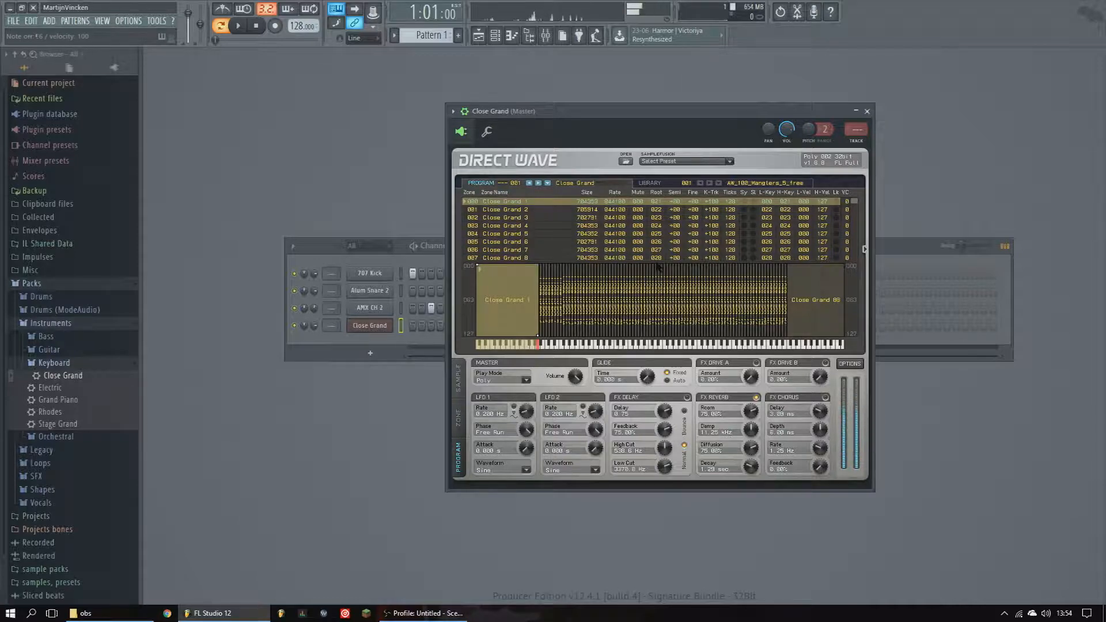
click(868, 112)
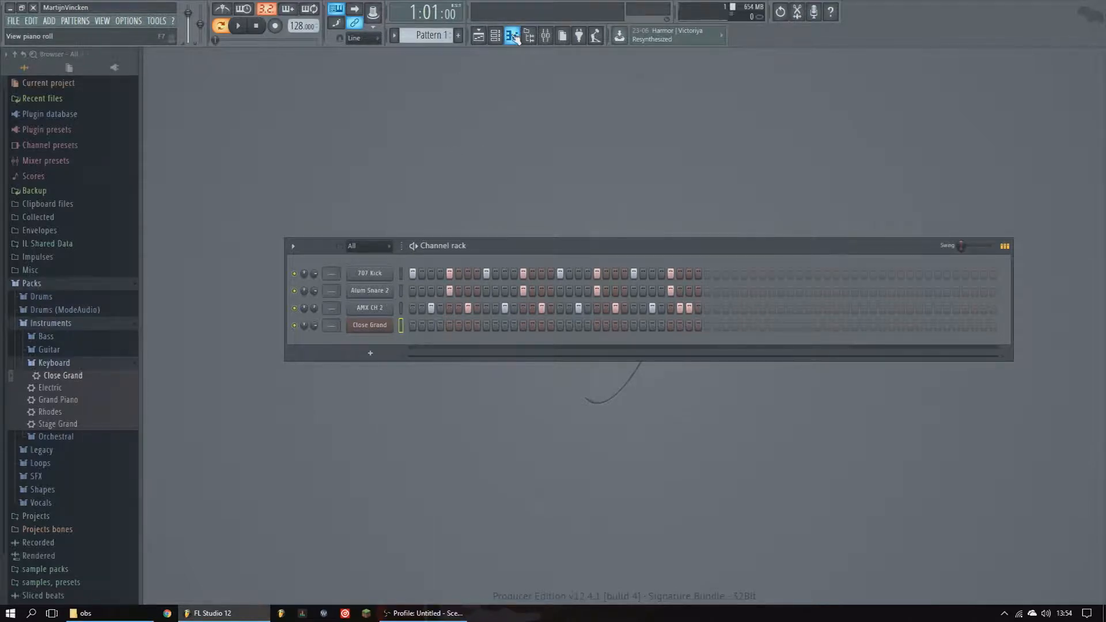
- Open the Close Grand piano roll, draw and delete a note, then close the piano roll
click(512, 36)
click(244, 208)
drag(247, 208, 196, 250)
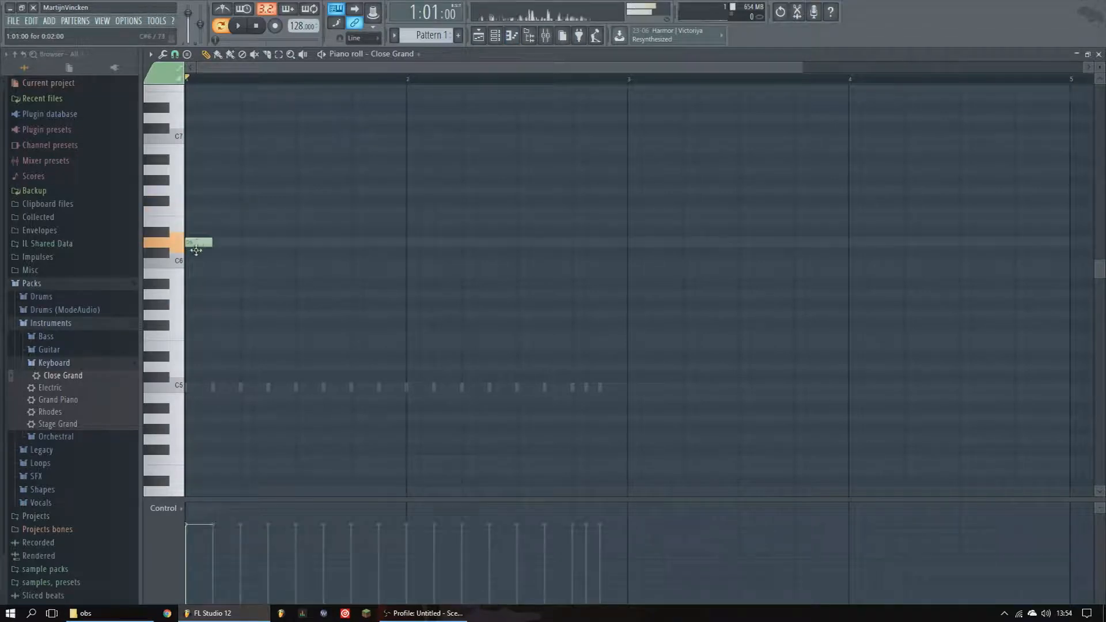
right_click(196, 245)
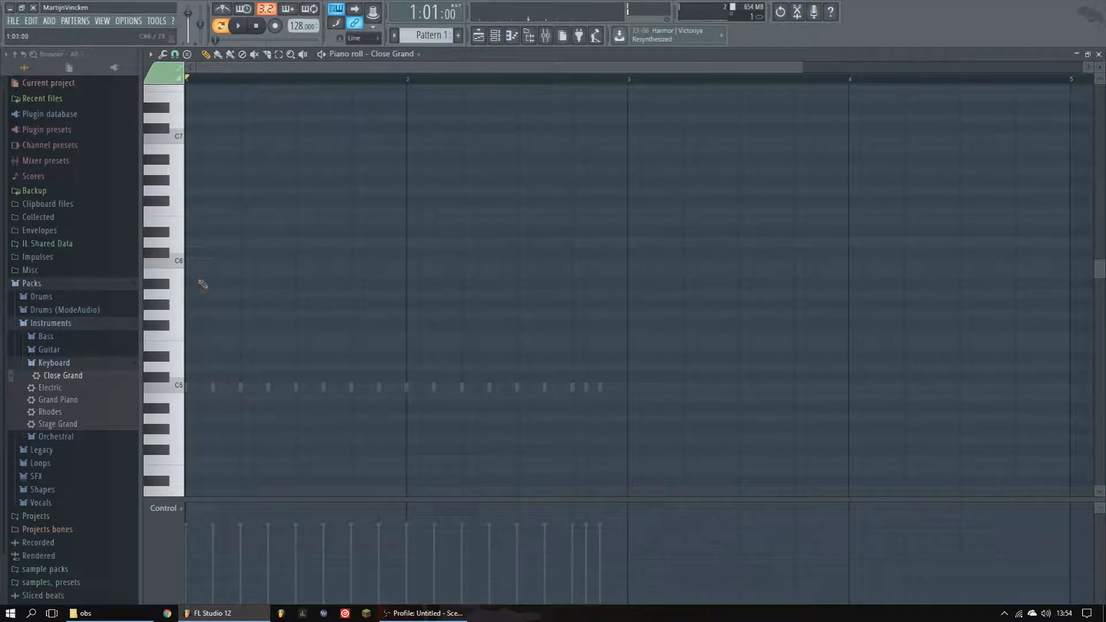
click(1100, 54)
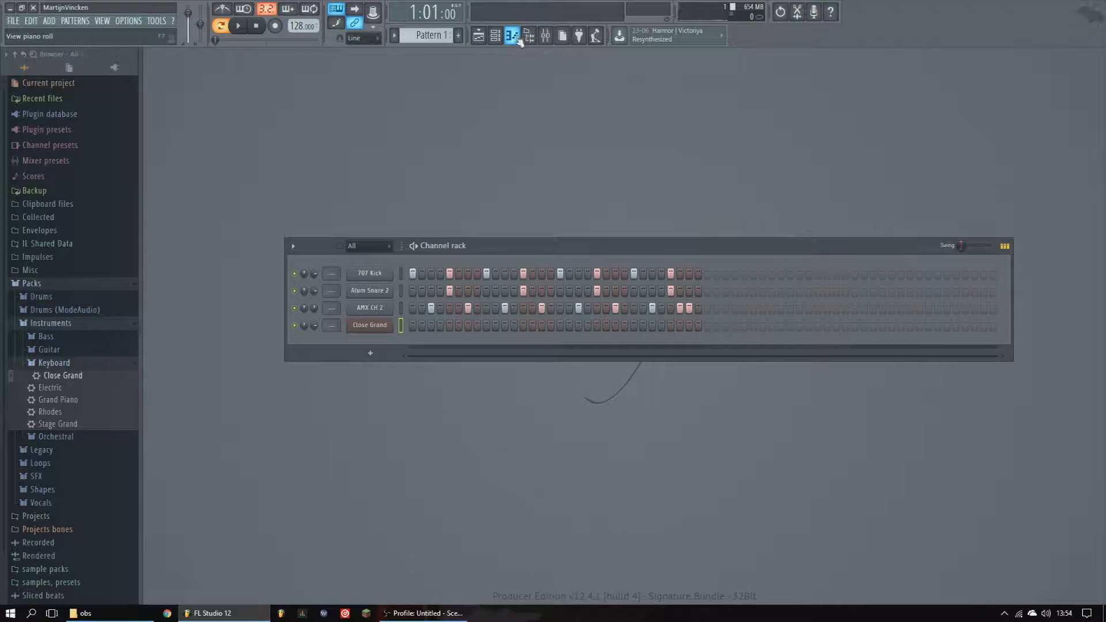
- Browse the sample packs and samples, presets folders in the browser
click(67, 363)
click(63, 324)
click(31, 284)
click(61, 350)
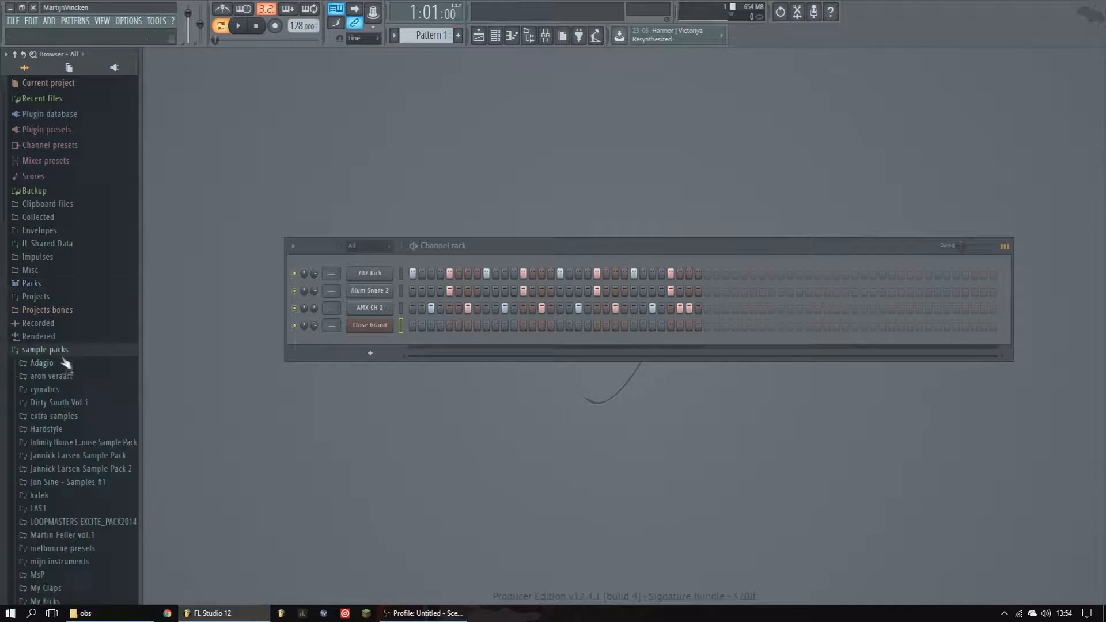
click(57, 245)
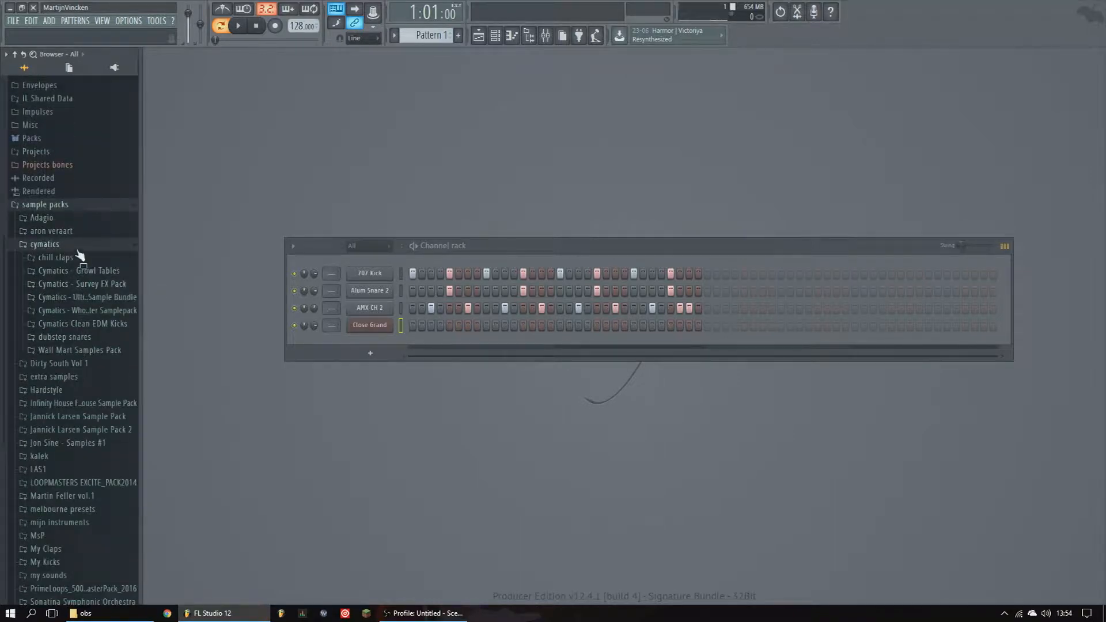
click(75, 205)
click(56, 364)
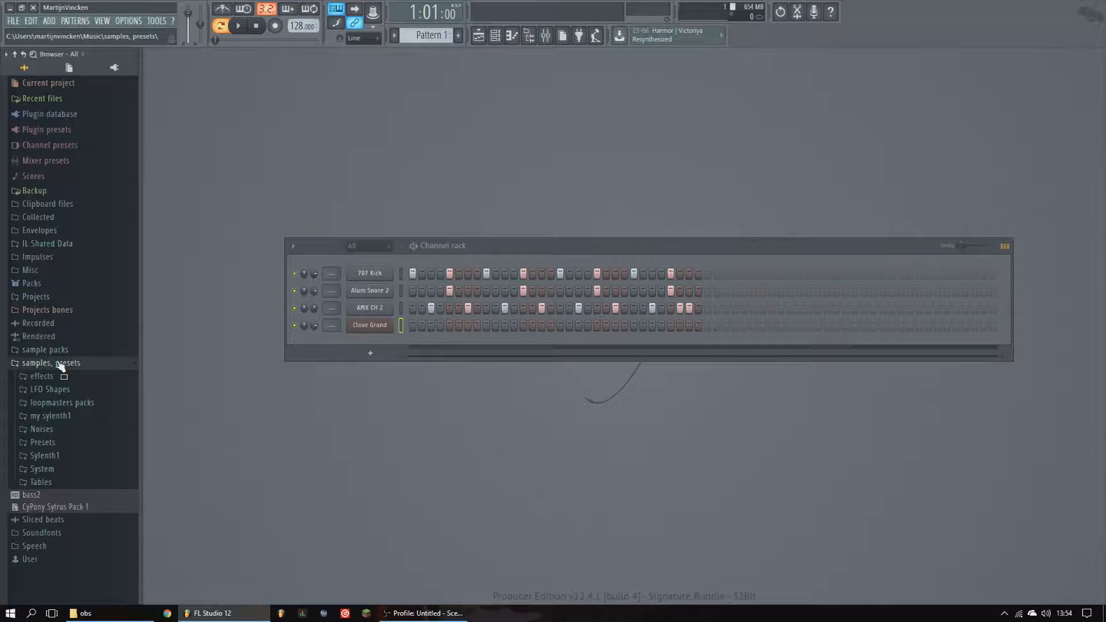
click(60, 364)
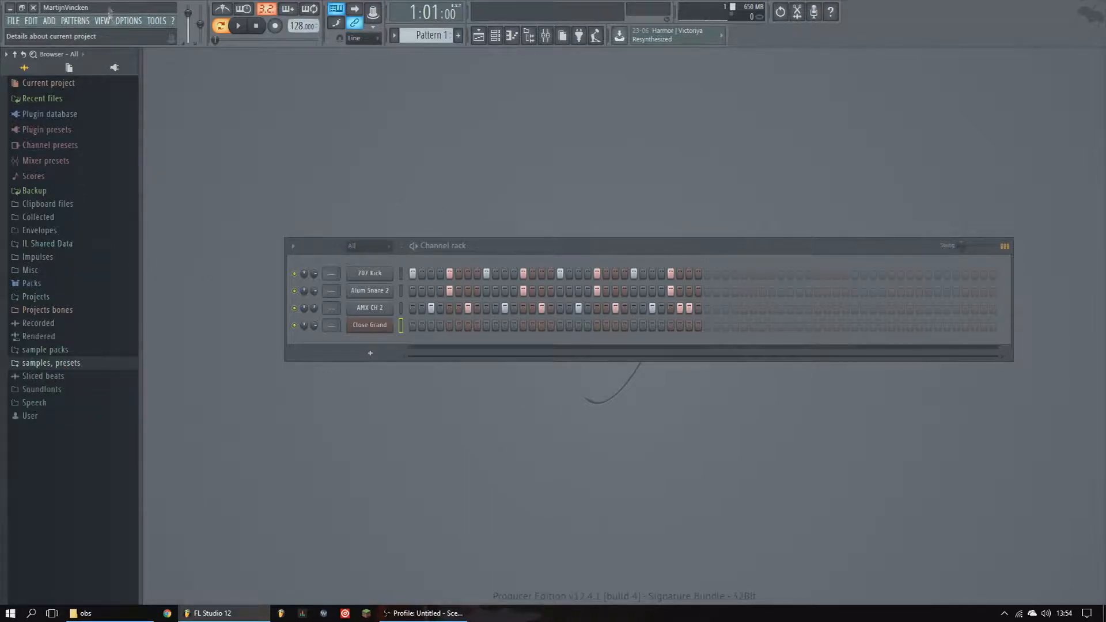
click(130, 22)
click(132, 22)
click(39, 283)
click(69, 285)
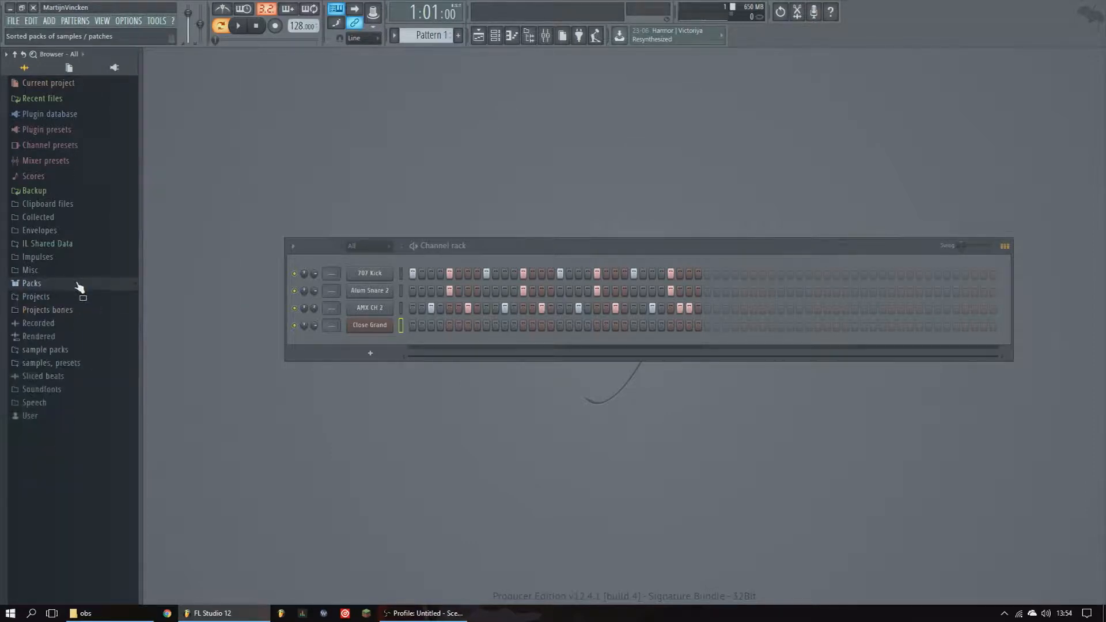
click(46, 350)
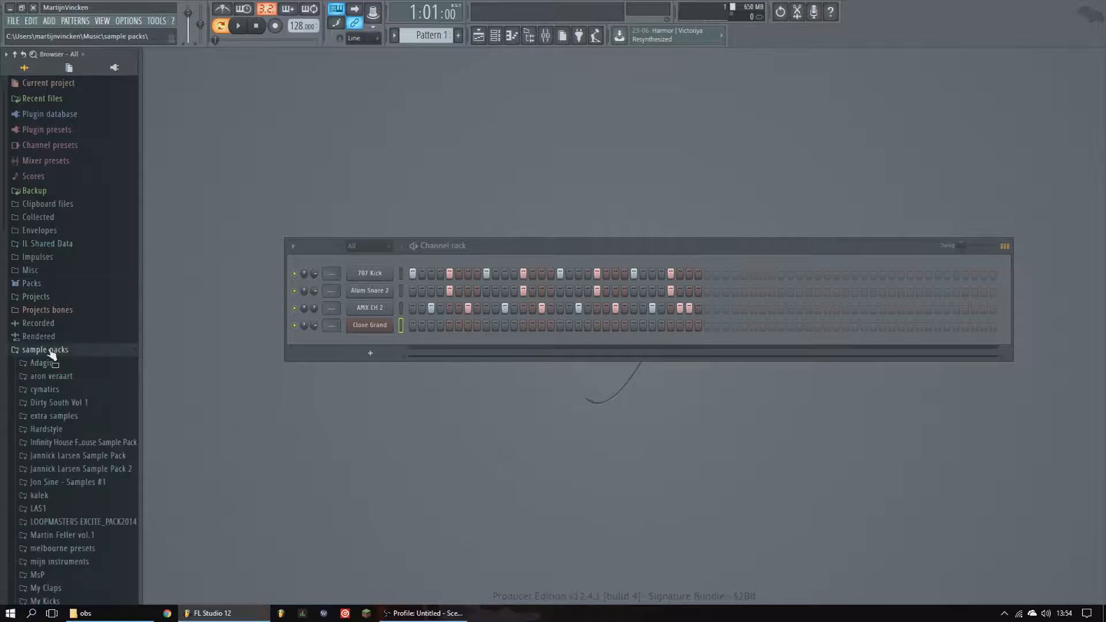
scroll(63, 438, down, 5)
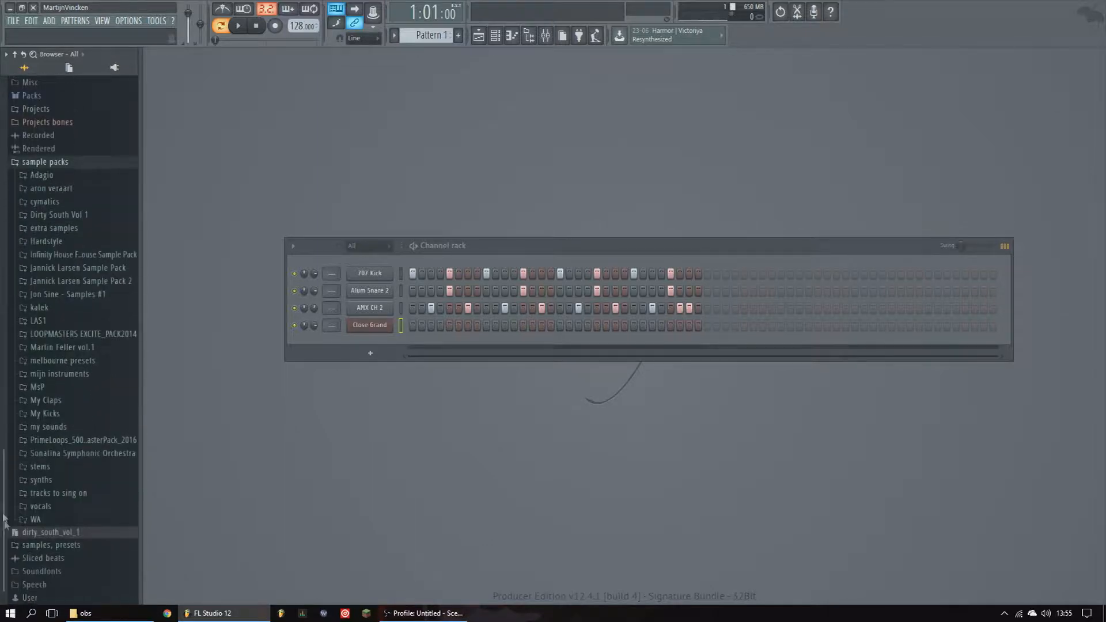
scroll(56, 472, up, 3)
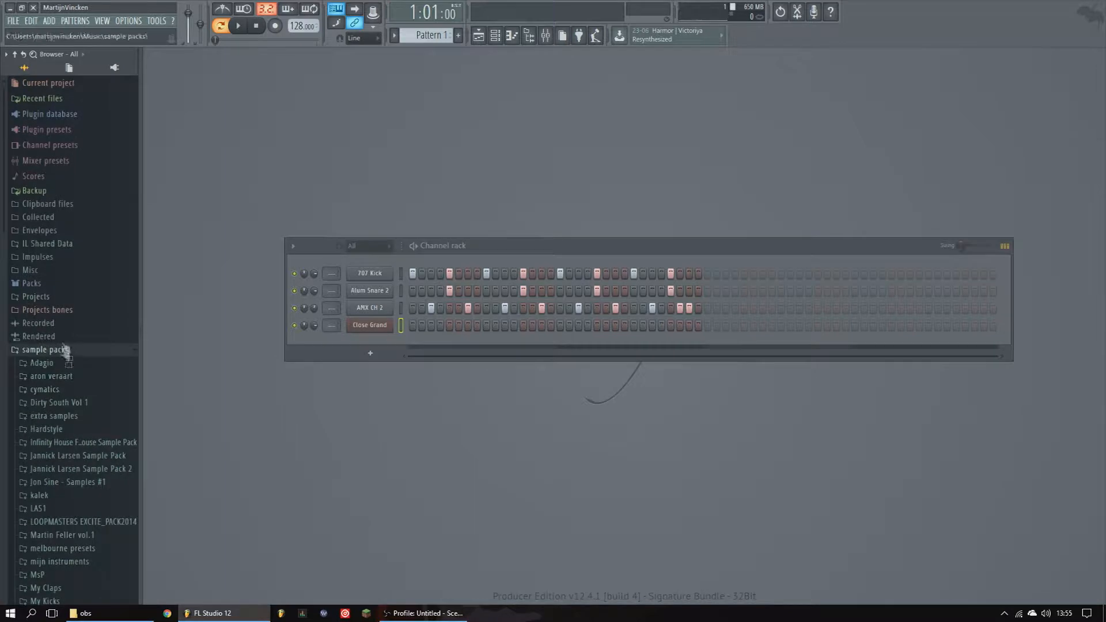
click(71, 350)
click(135, 21)
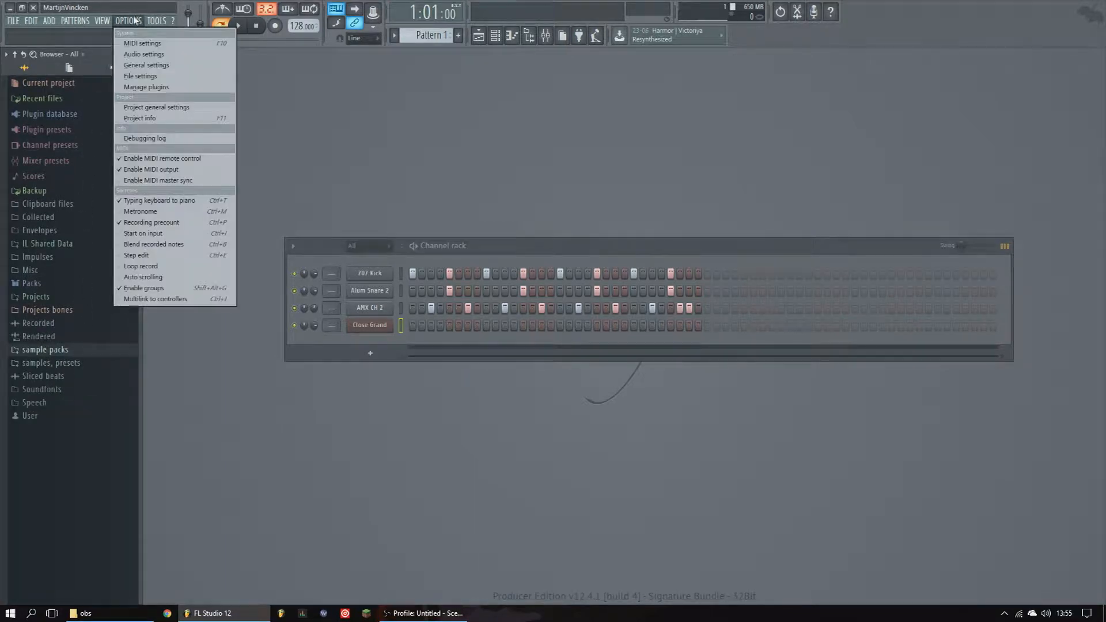
click(132, 21)
click(129, 21)
click(128, 23)
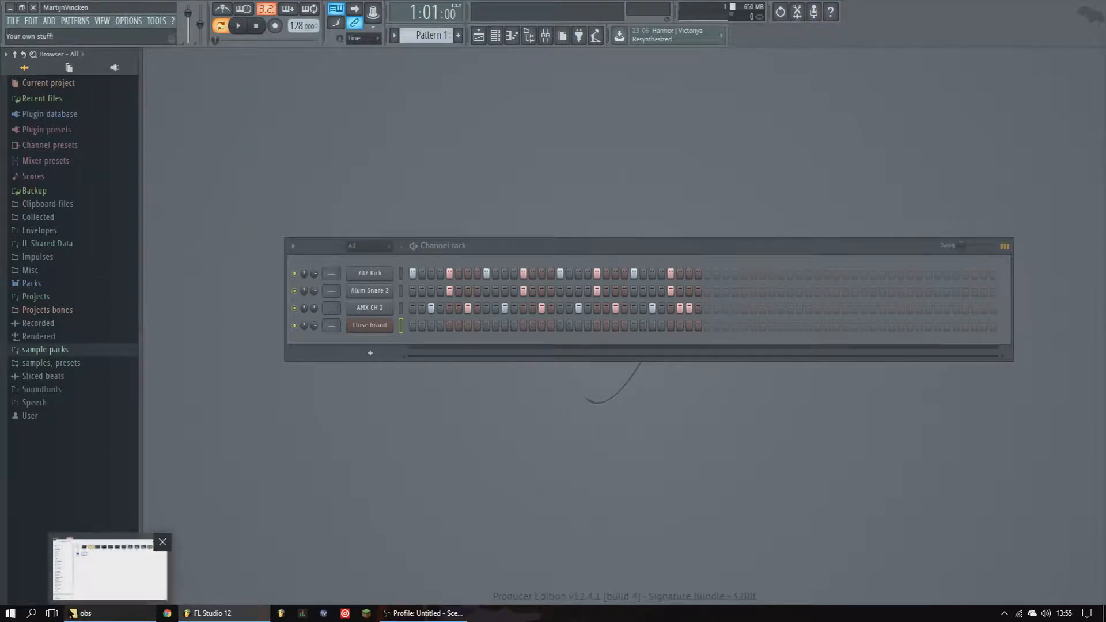
mouse_move(222, 615)
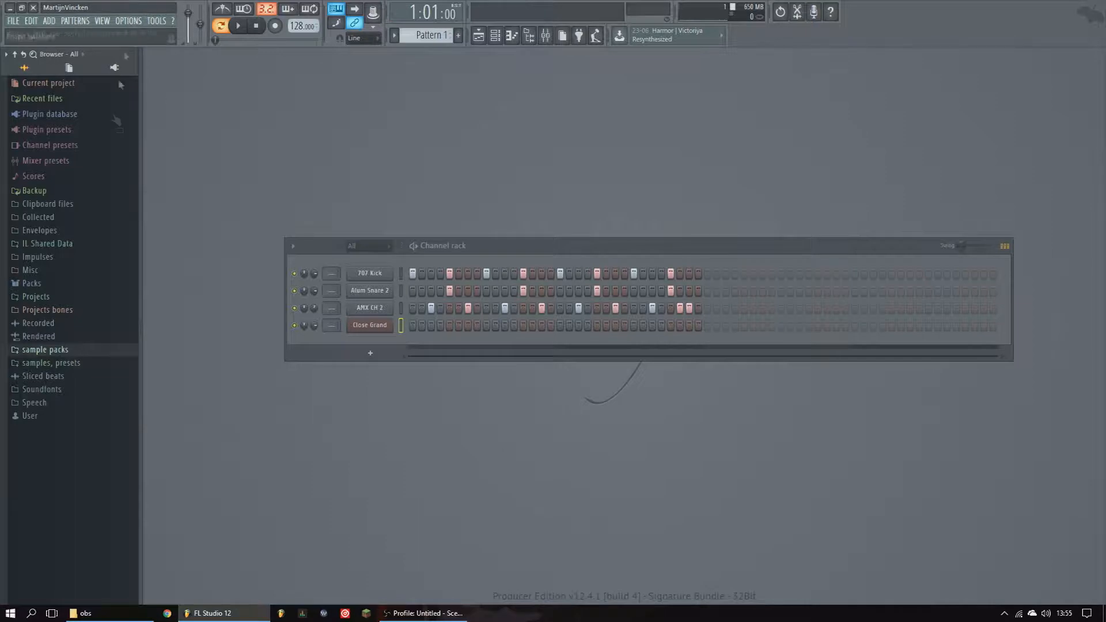
- Open the File settings and browse the folder picker for a browser extra search folder, then close both dialogs
click(132, 21)
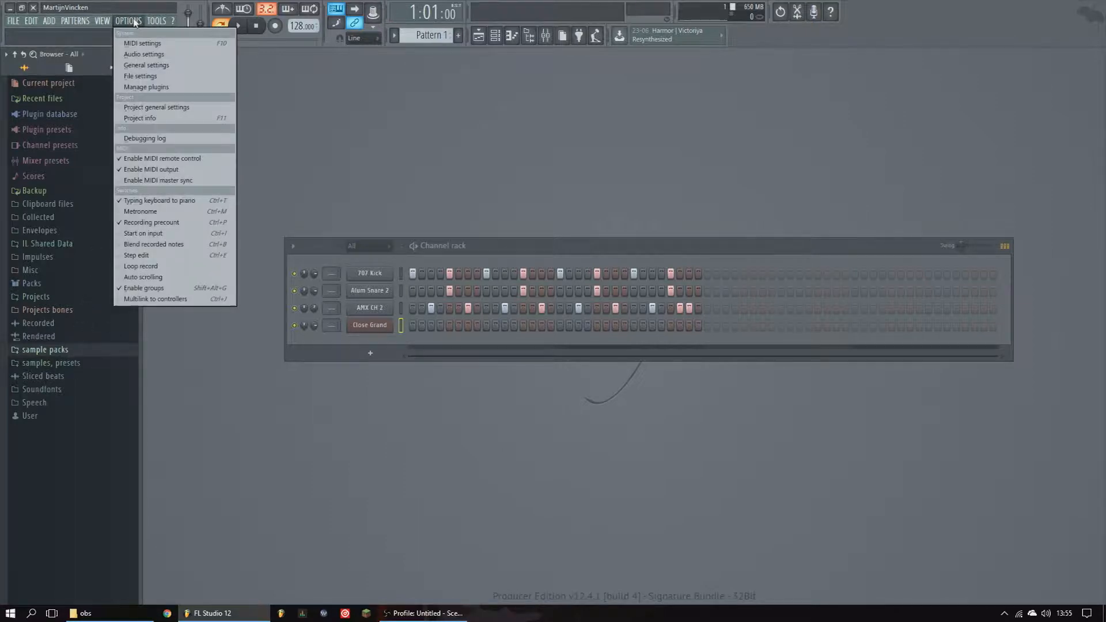
click(137, 77)
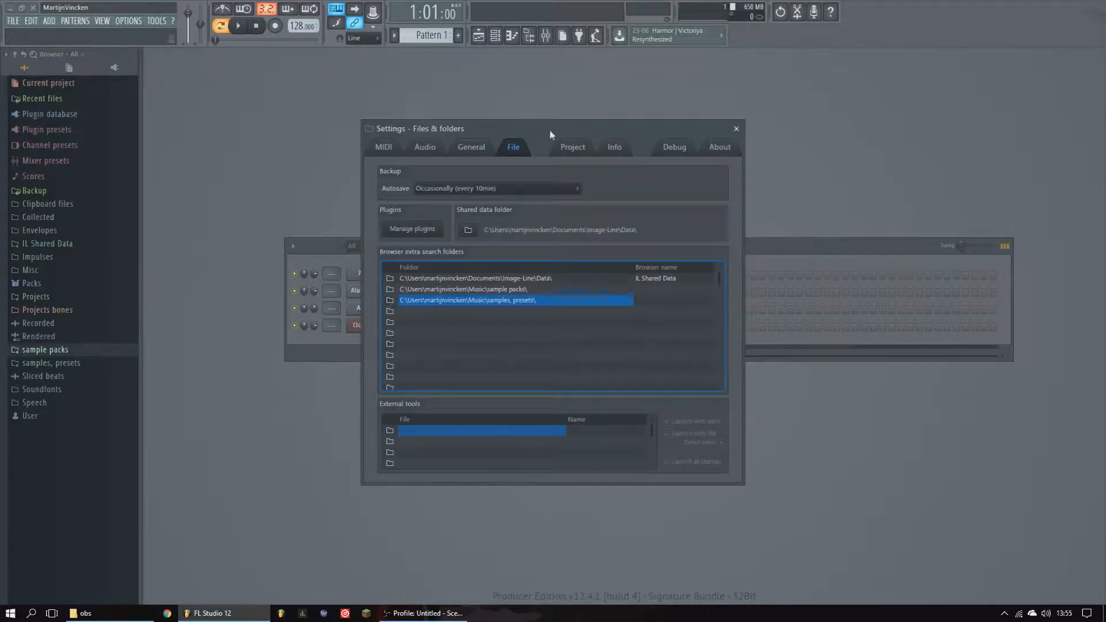
drag(548, 129, 528, 129)
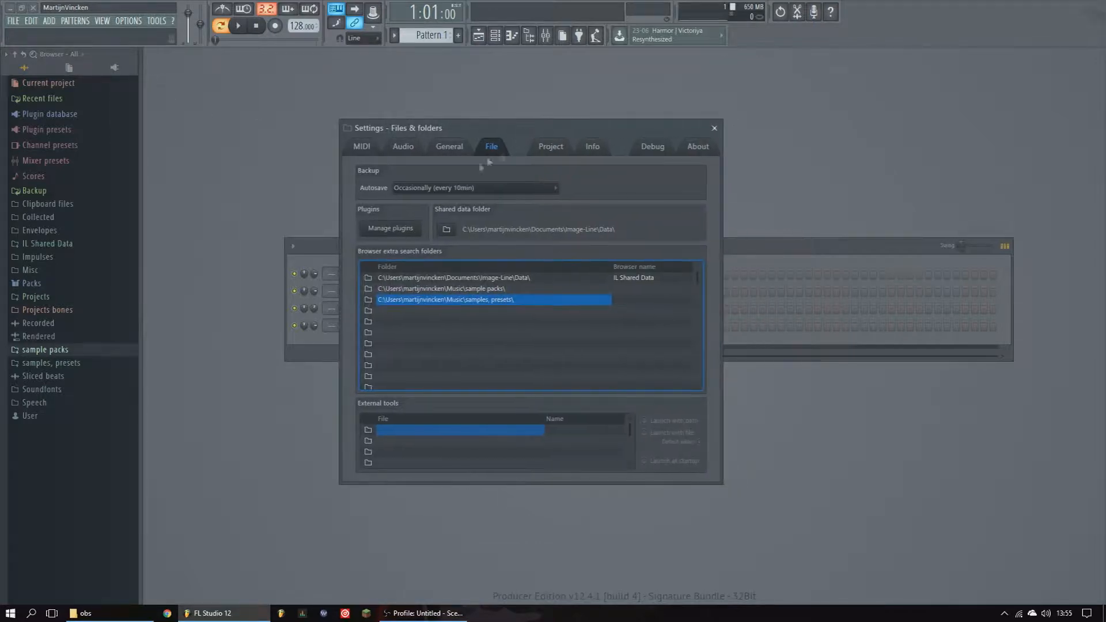
click(368, 310)
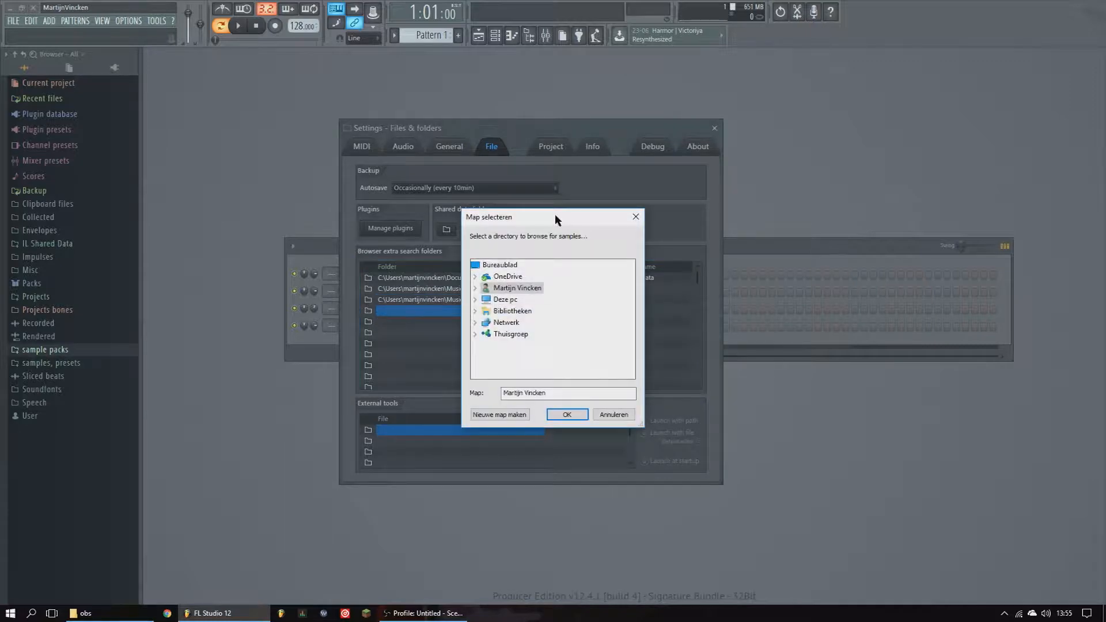
click(479, 304)
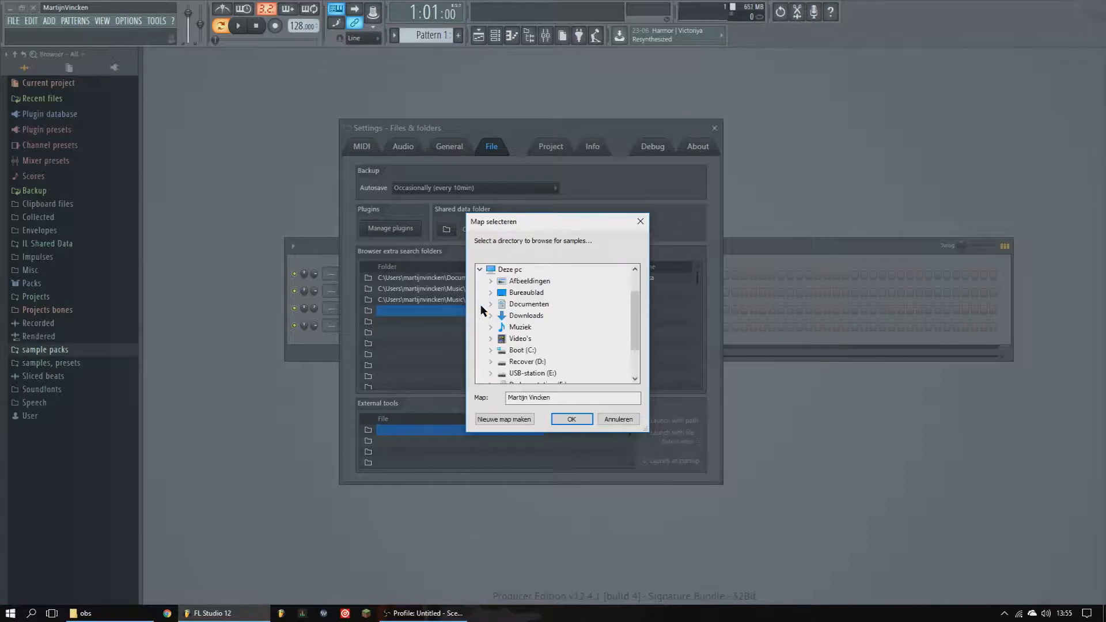
click(491, 328)
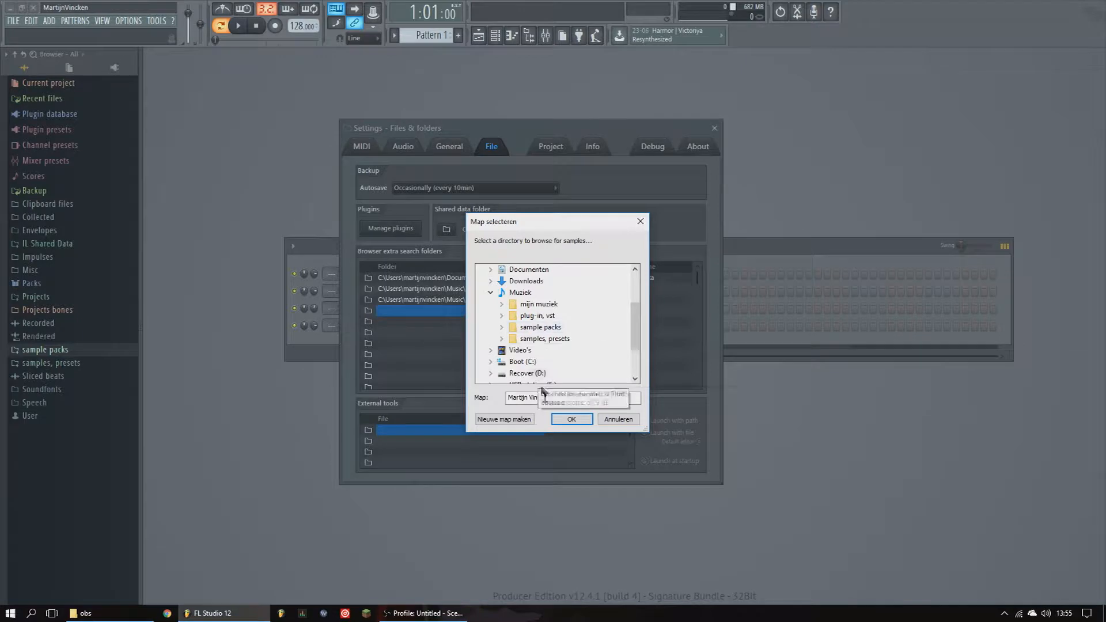
click(640, 221)
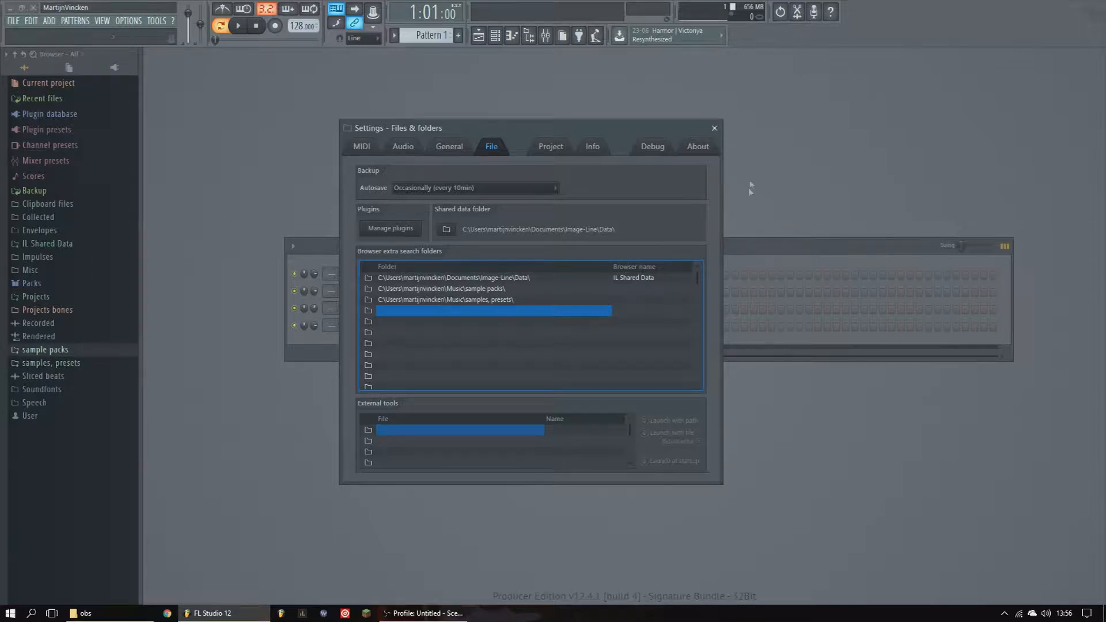
click(714, 128)
- Browse the sample pack folders, previewing Jannick Larsen Sample Pack 2 kicks and the Cymatics Clean EDM Kicks
click(76, 352)
scroll(68, 288, down, 4)
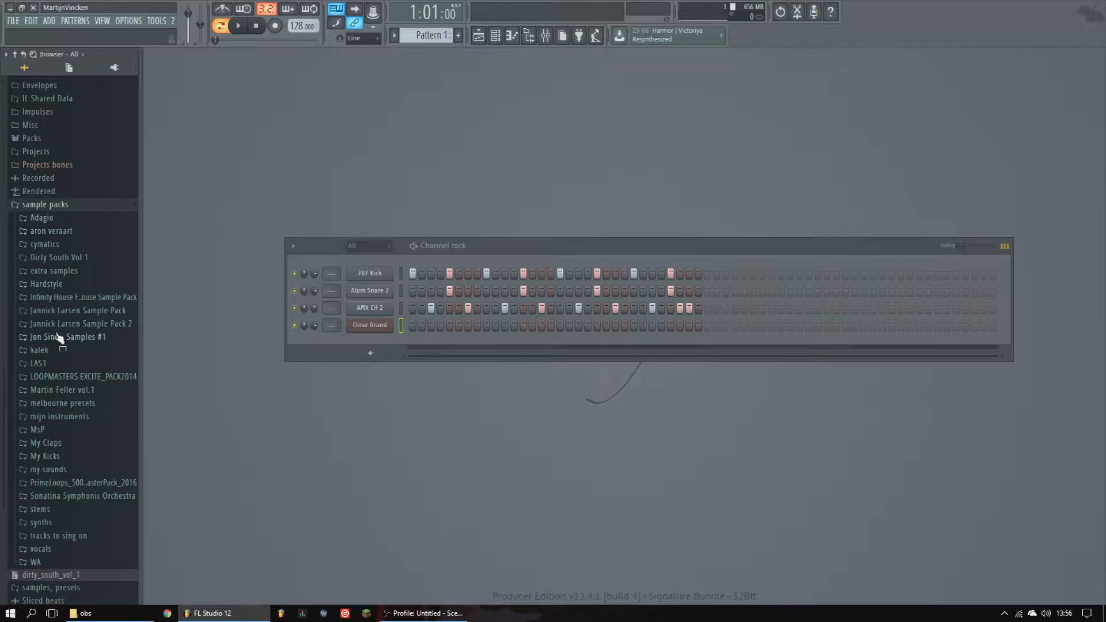
click(74, 325)
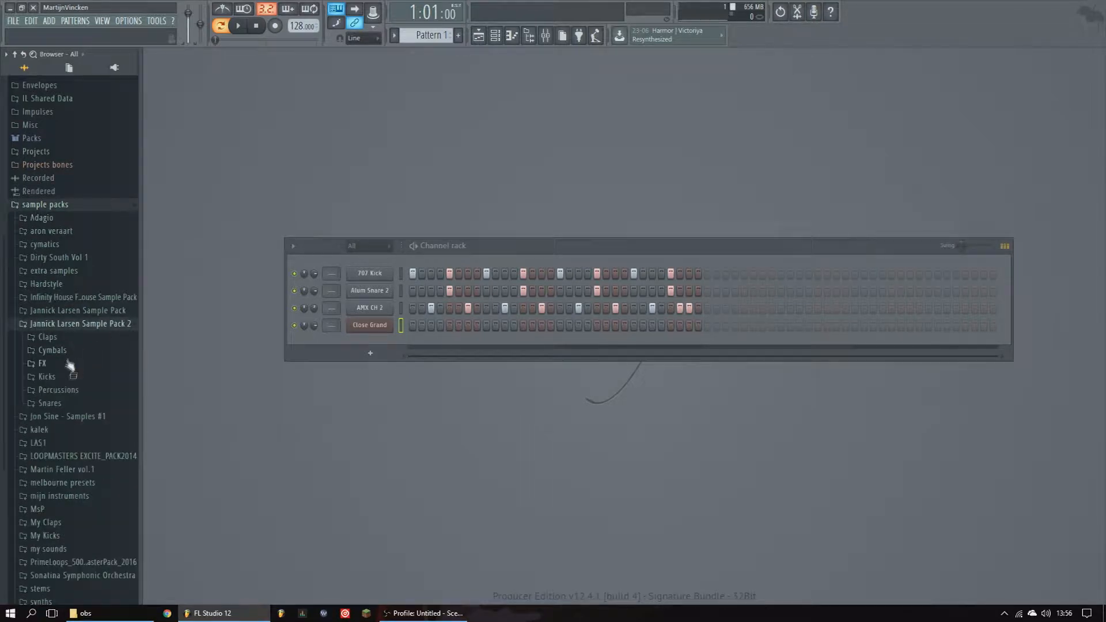
click(58, 378)
click(63, 353)
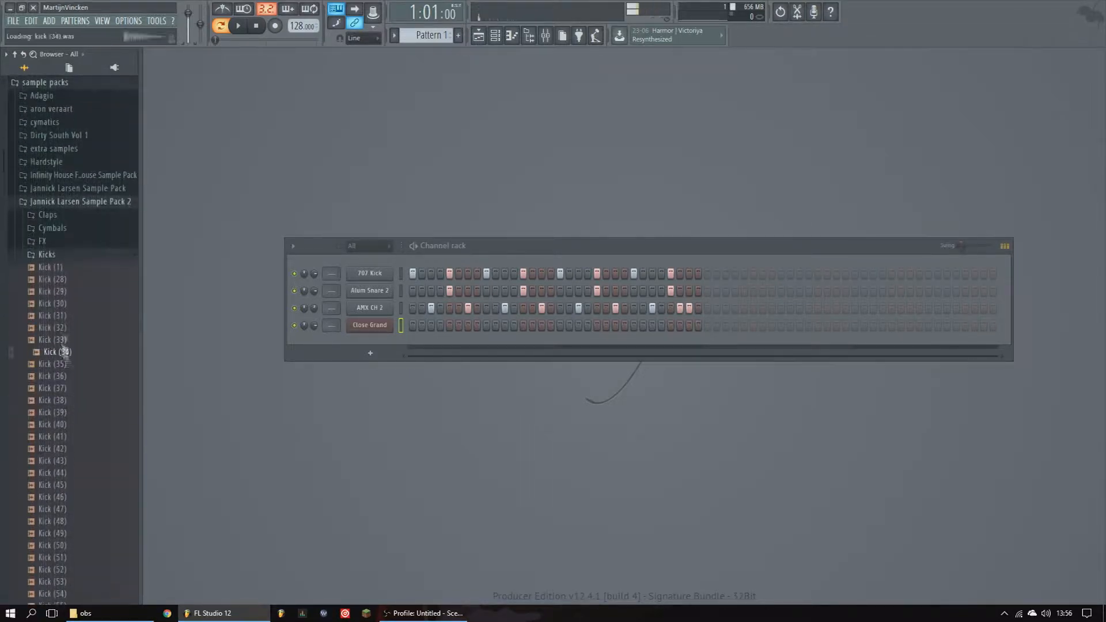
click(69, 122)
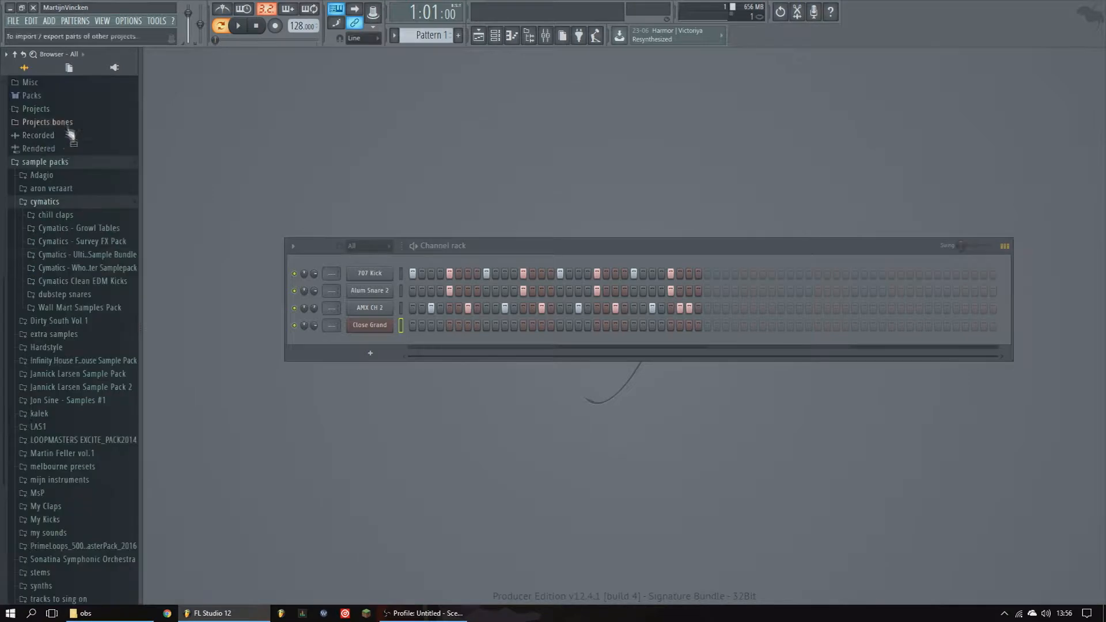
click(89, 281)
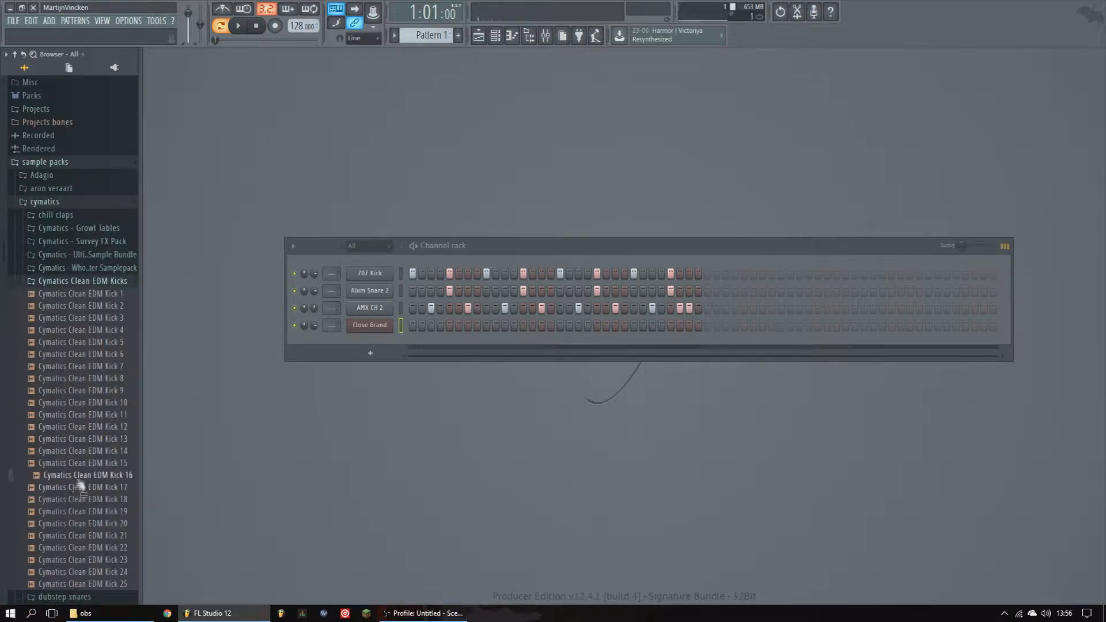
click(68, 202)
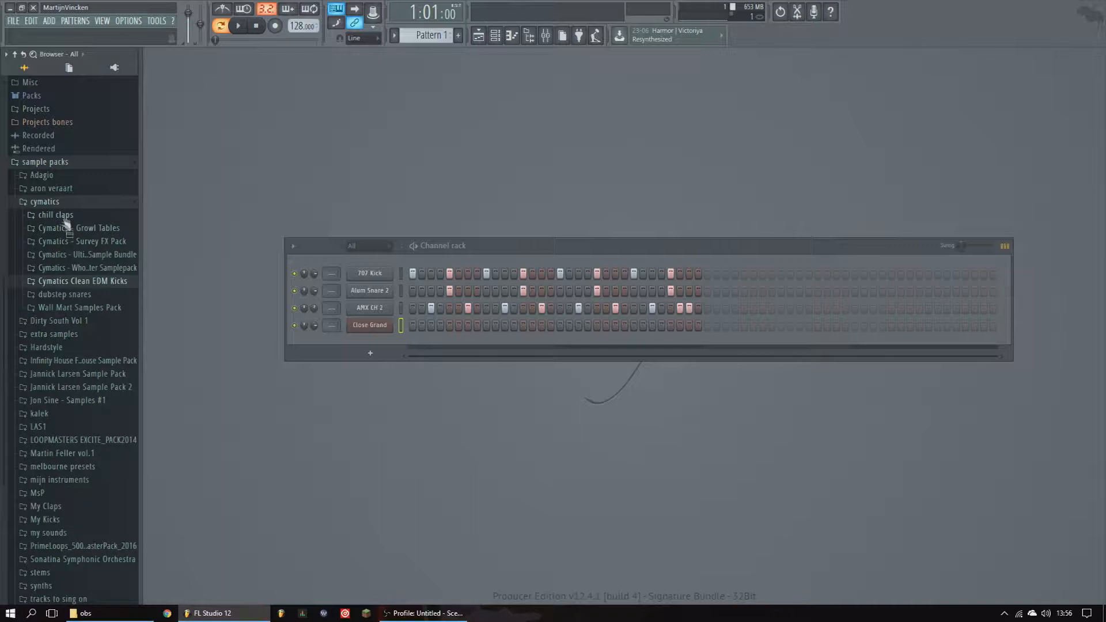
click(69, 163)
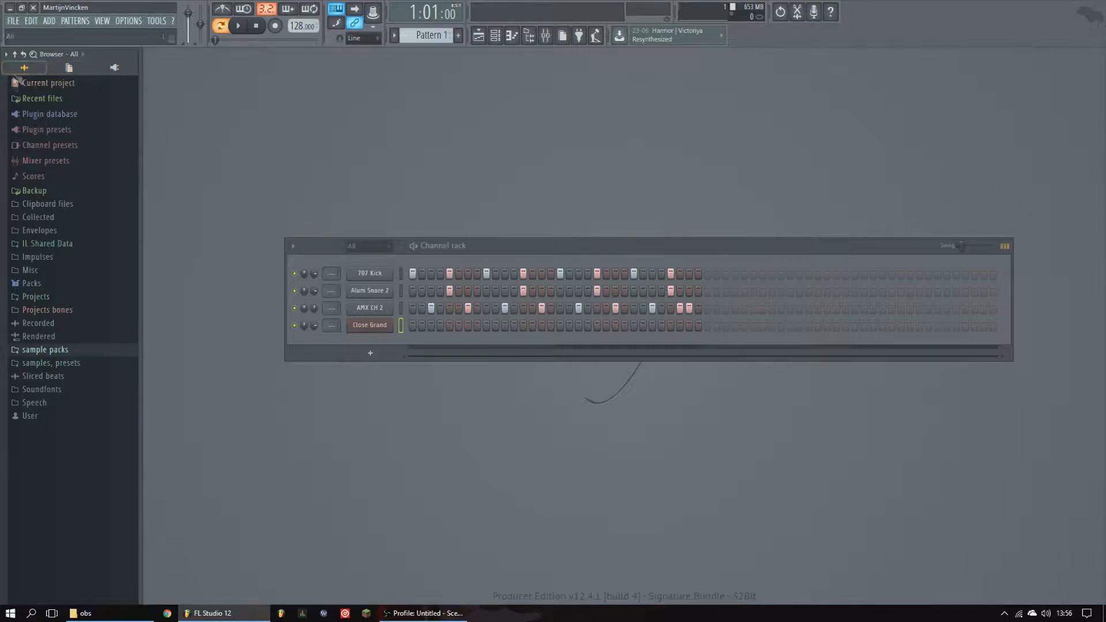
- Switch the browser to the Plugin database and expand its Installed folder
click(114, 68)
click(25, 68)
click(115, 68)
click(25, 68)
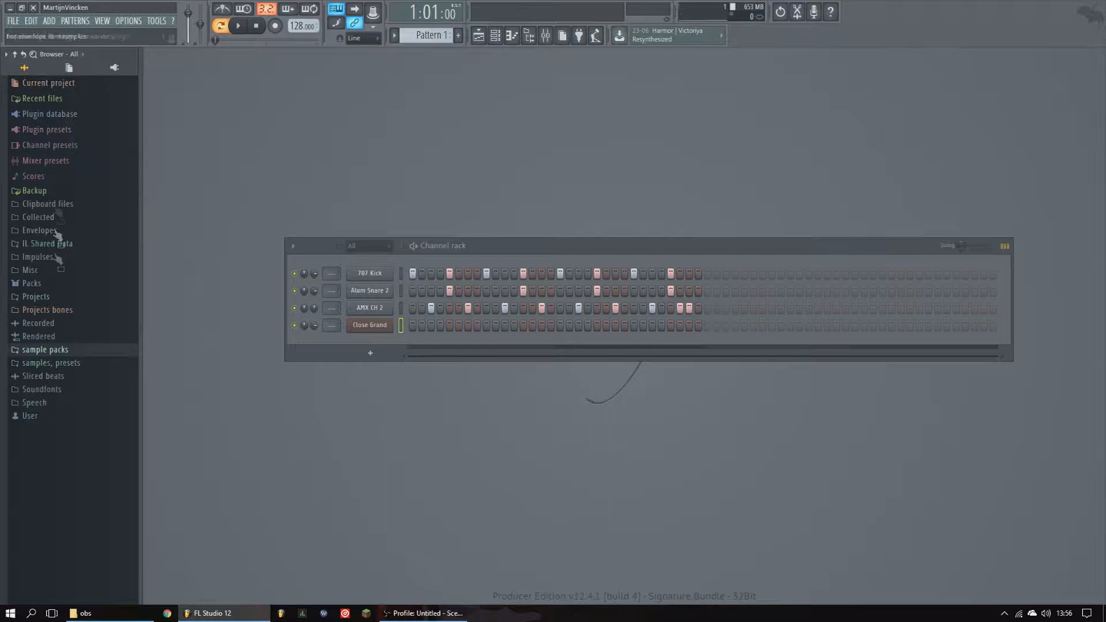
click(123, 73)
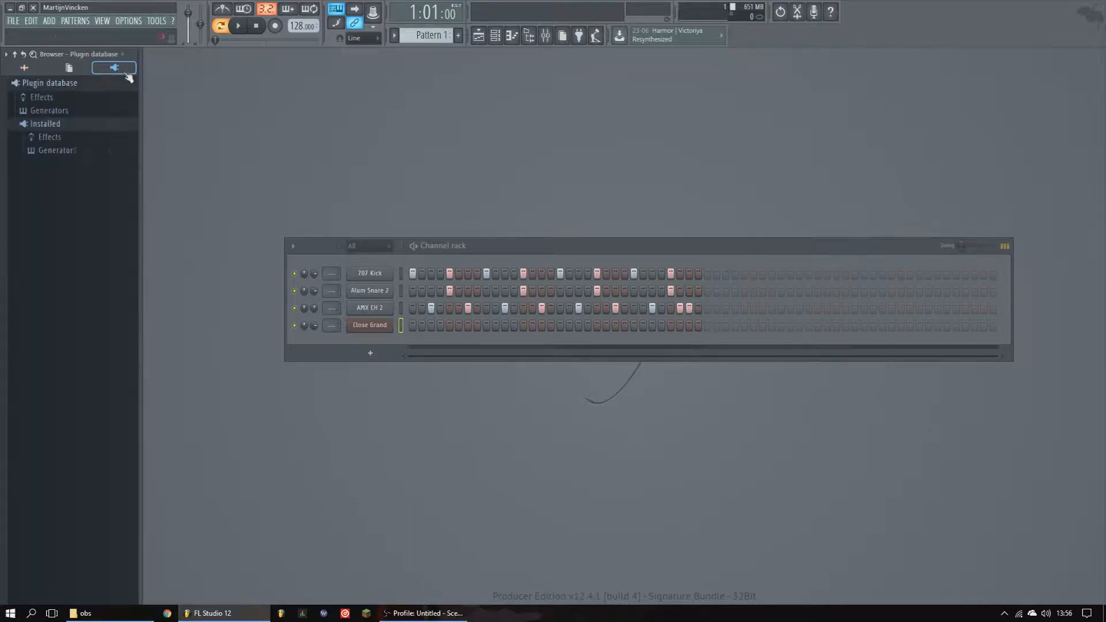
click(58, 125)
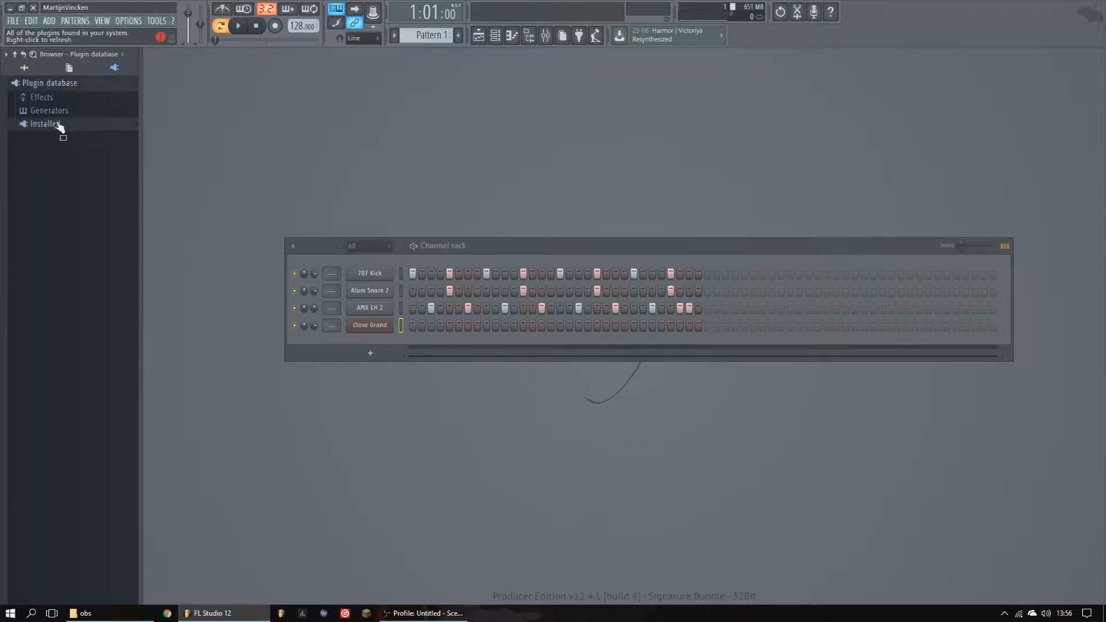
click(58, 124)
click(58, 125)
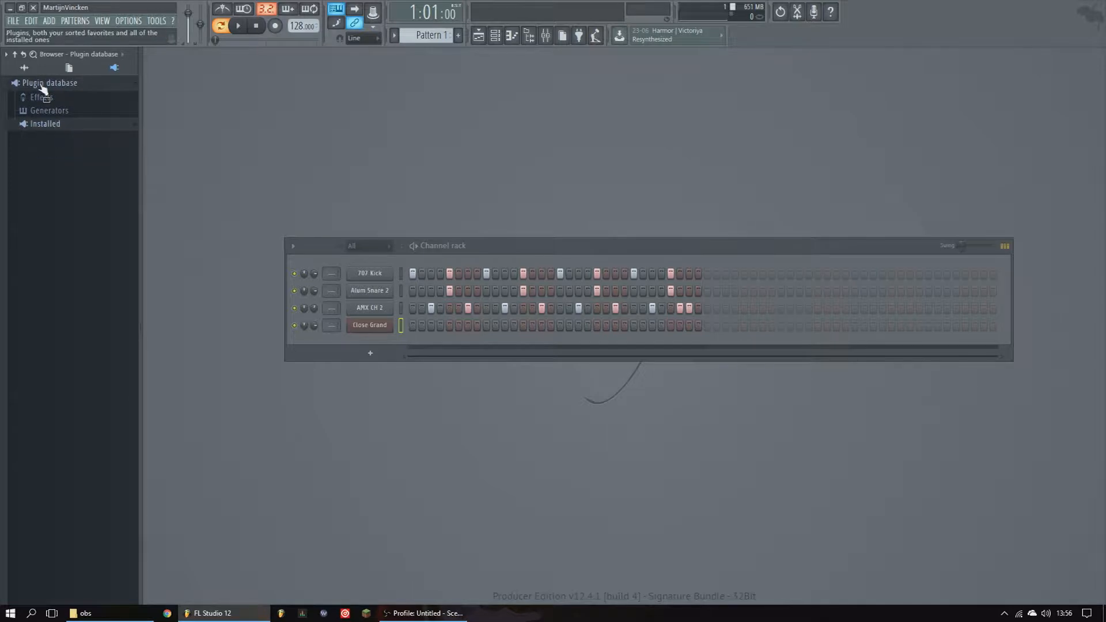
right_click(42, 86)
click(16, 219)
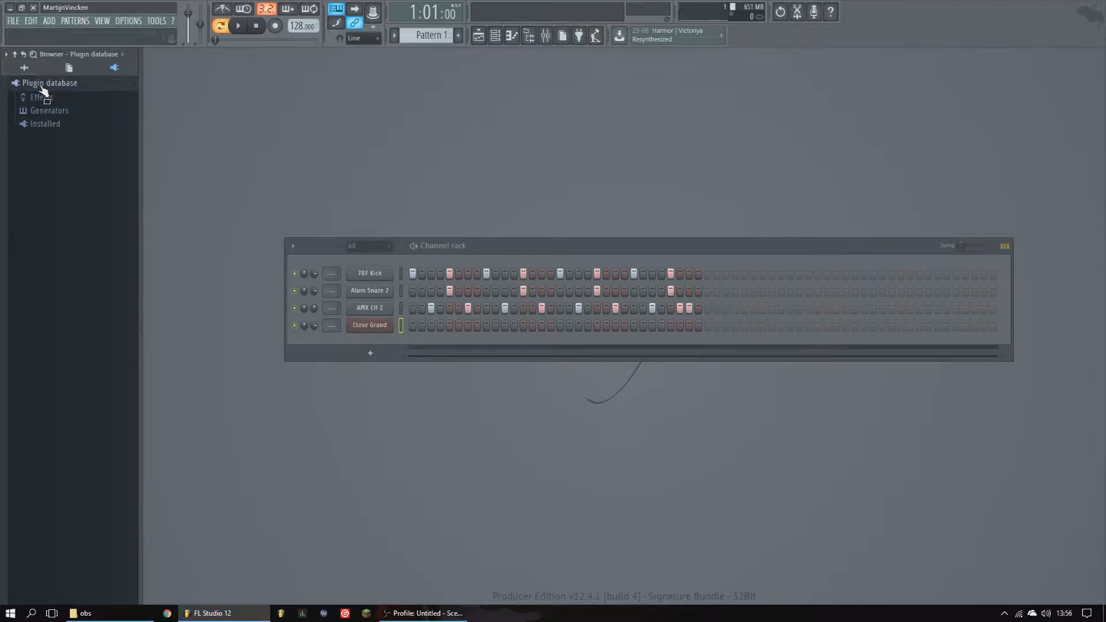
click(52, 124)
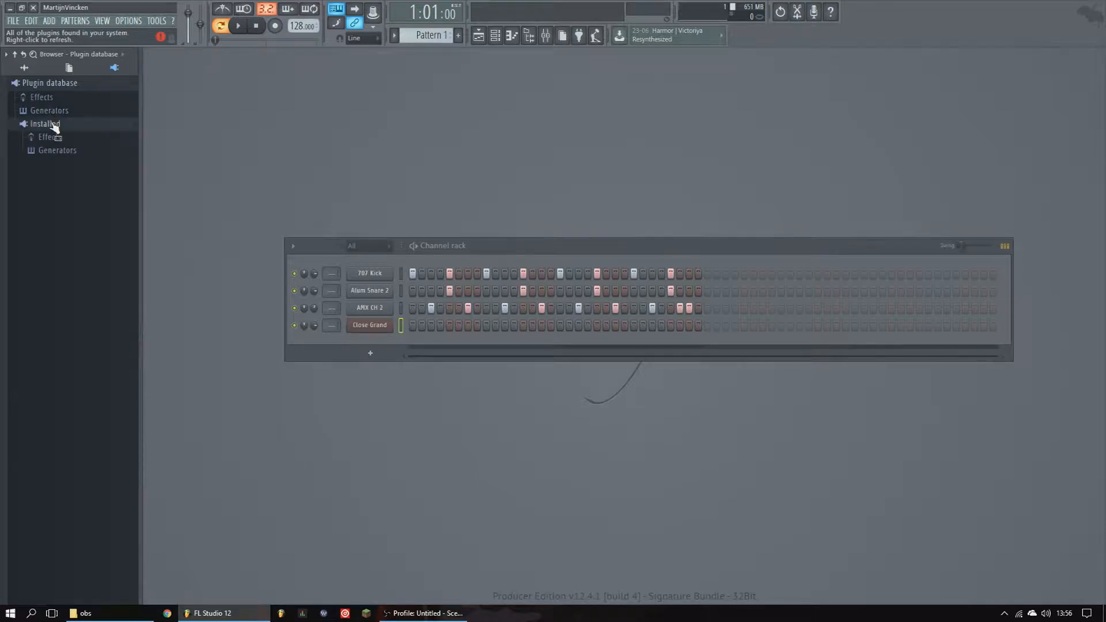
- Expand the Effects and Controller categories of the plugin database
click(54, 99)
click(54, 101)
click(58, 102)
click(60, 110)
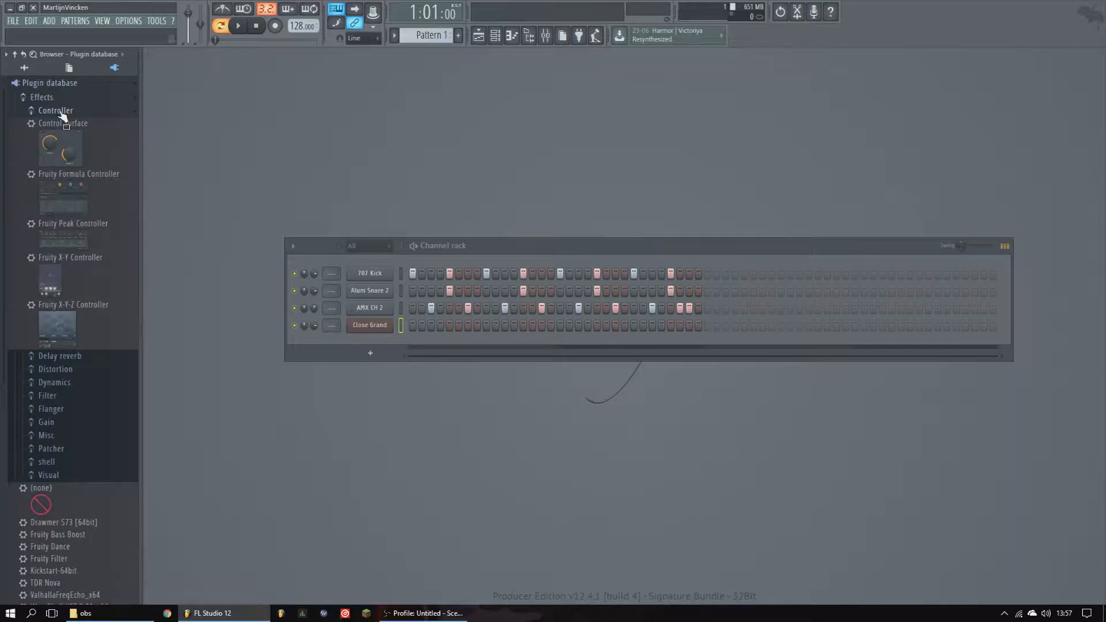
- Open the Mixer, reposition its window, and close it
click(545, 35)
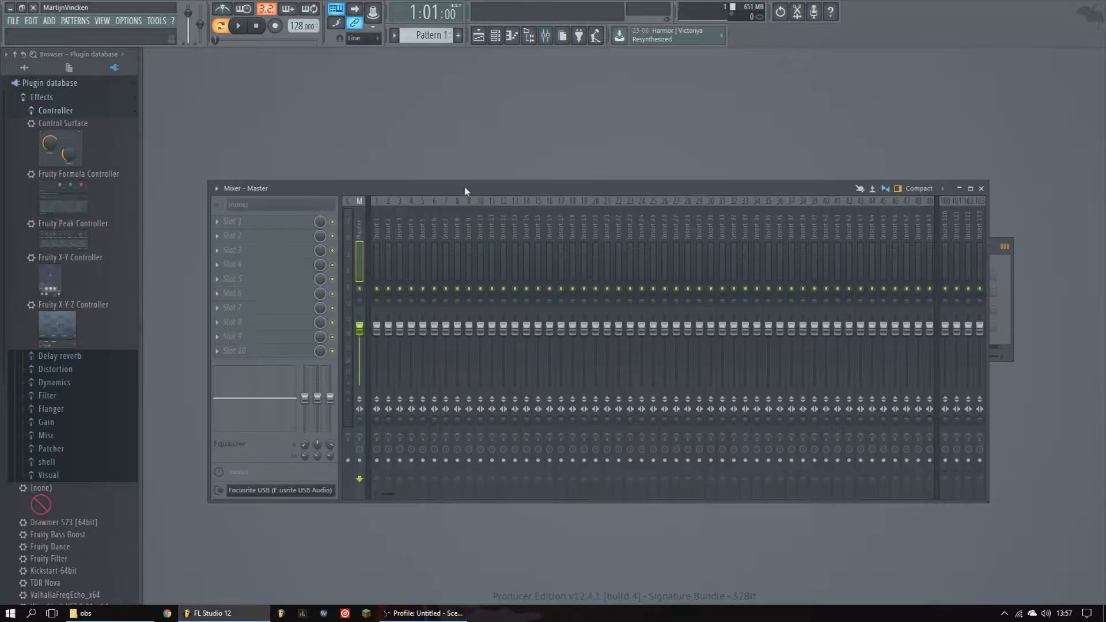
drag(230, 186, 249, 172)
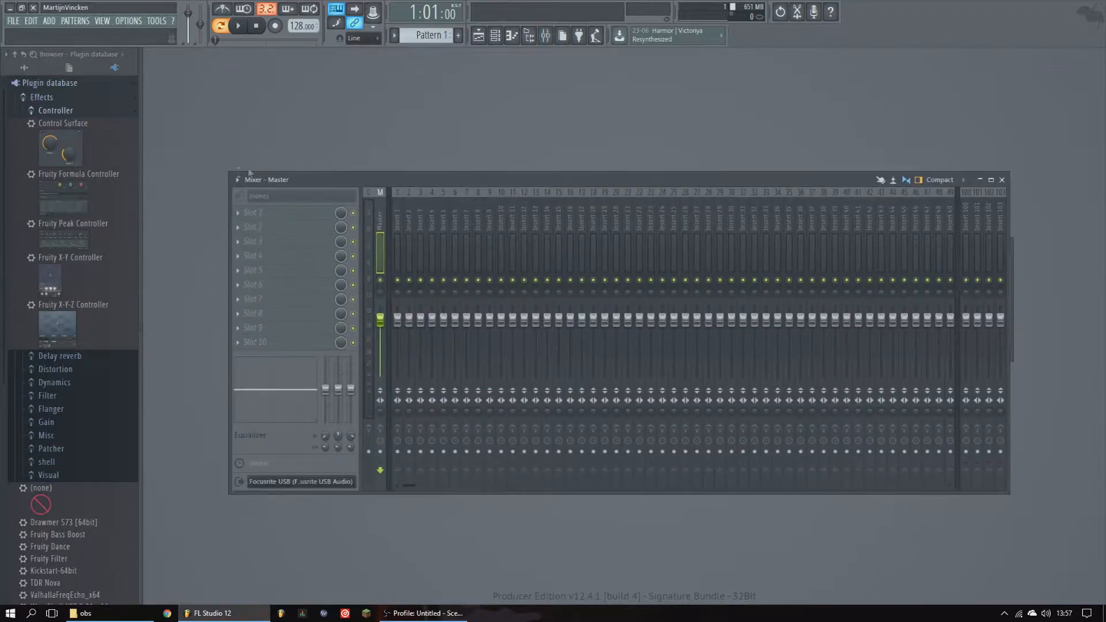
click(1002, 180)
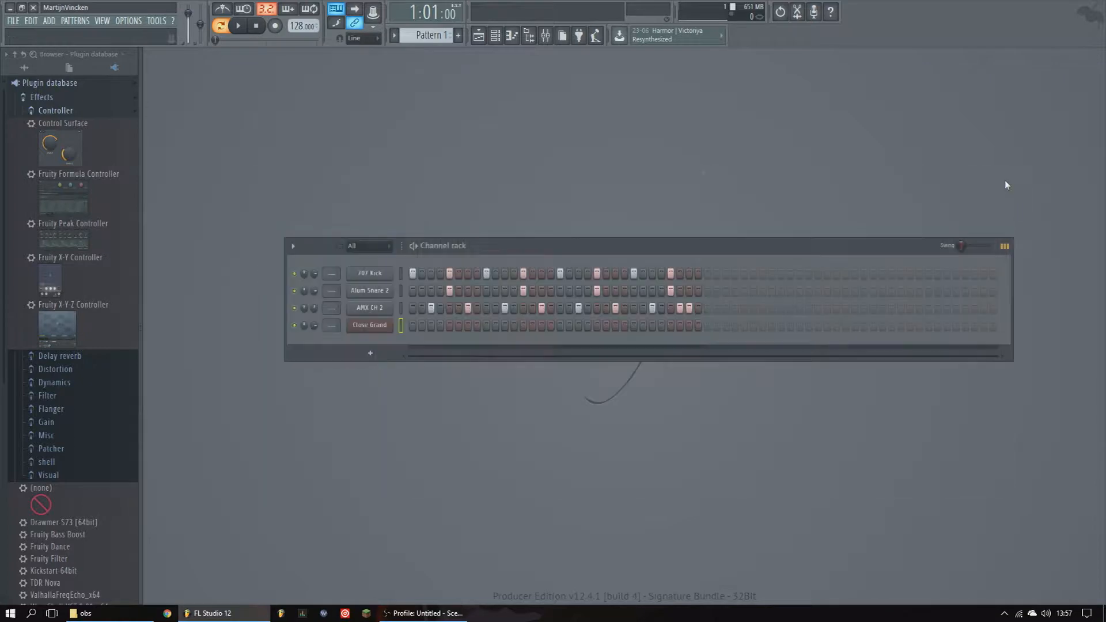
- Collapse Effects and browse the Generators > Synth classic plugins in the plugin database
click(76, 110)
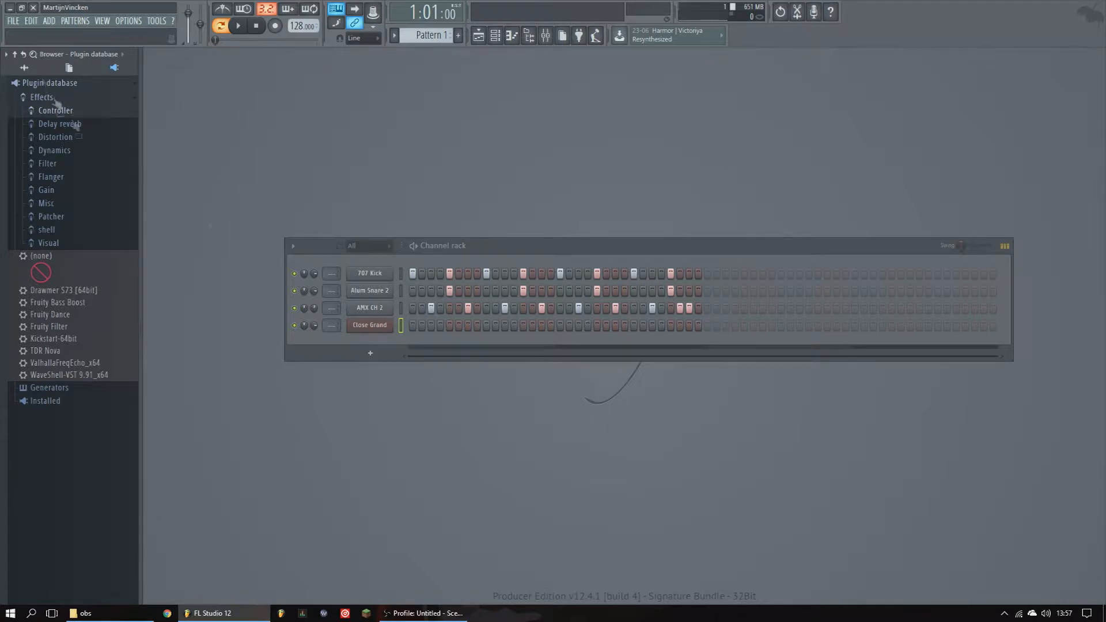
click(43, 99)
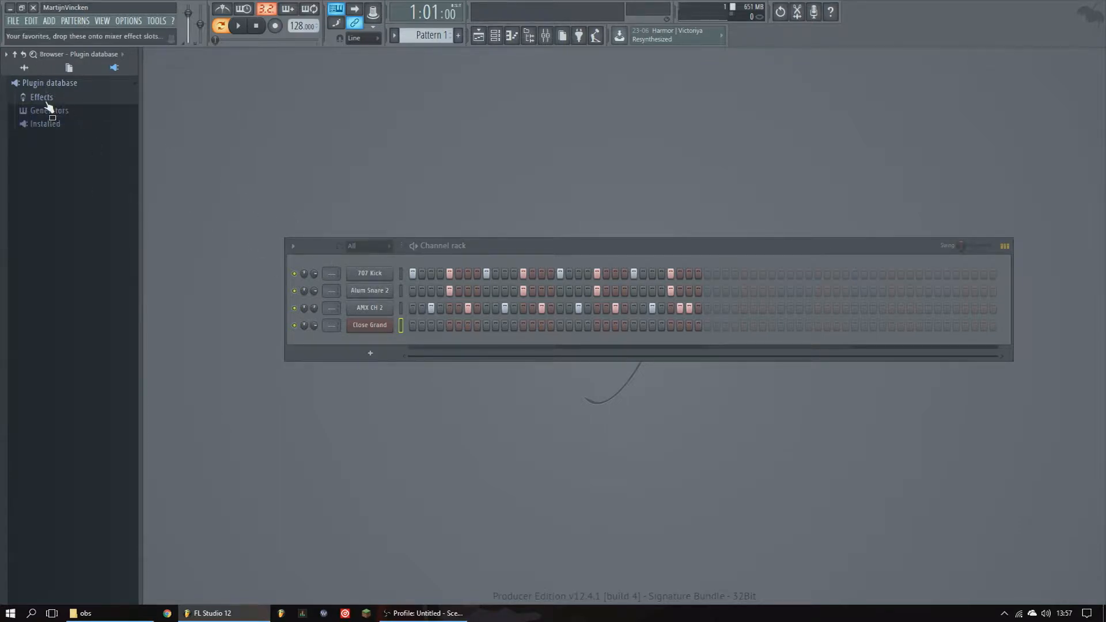
click(53, 111)
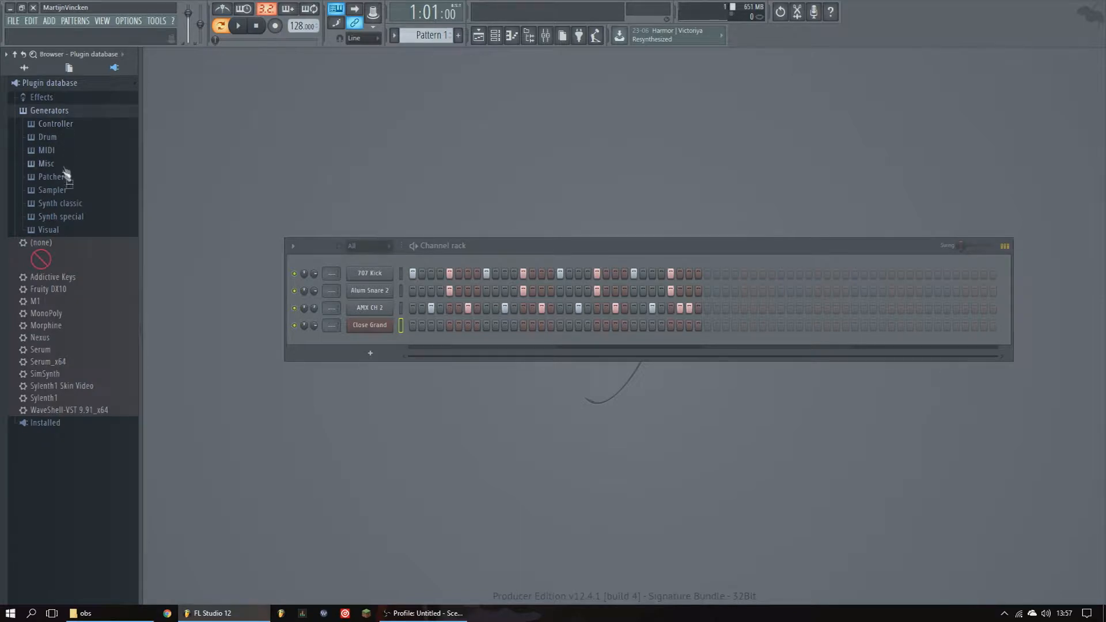
click(68, 219)
scroll(66, 248, down, 5)
scroll(66, 252, up, 5)
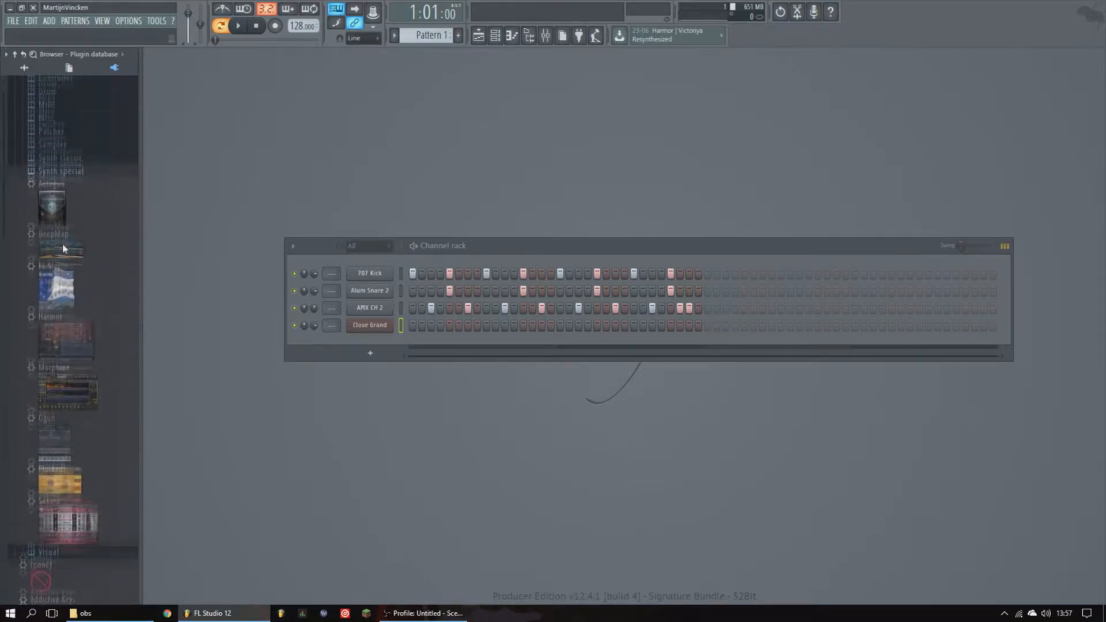
click(69, 214)
click(64, 202)
scroll(73, 314, down, 6)
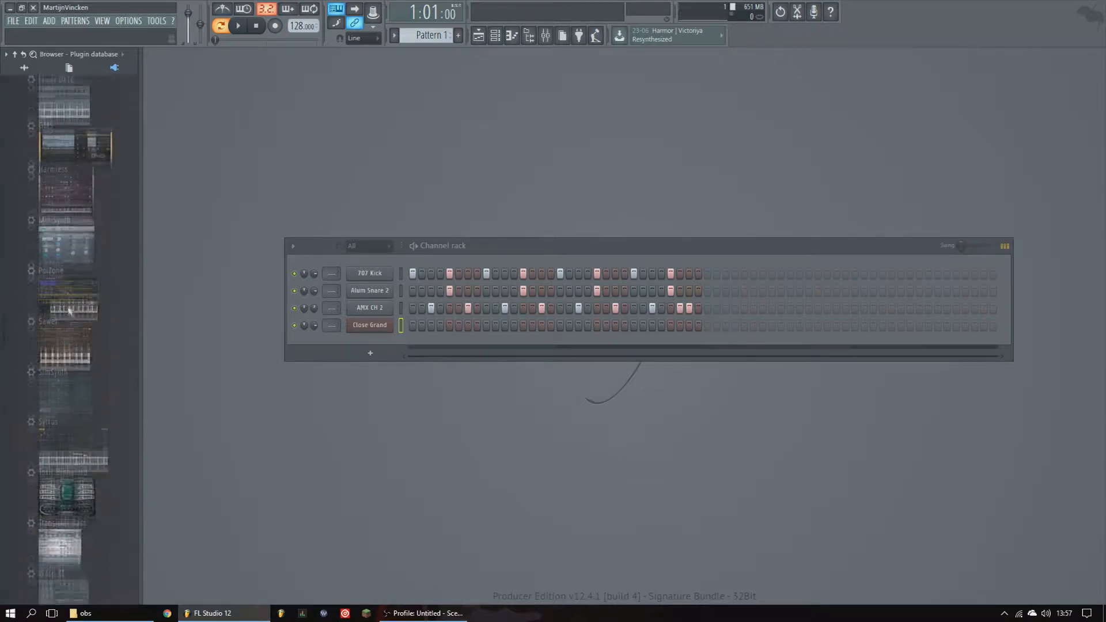
scroll(70, 319, up, 6)
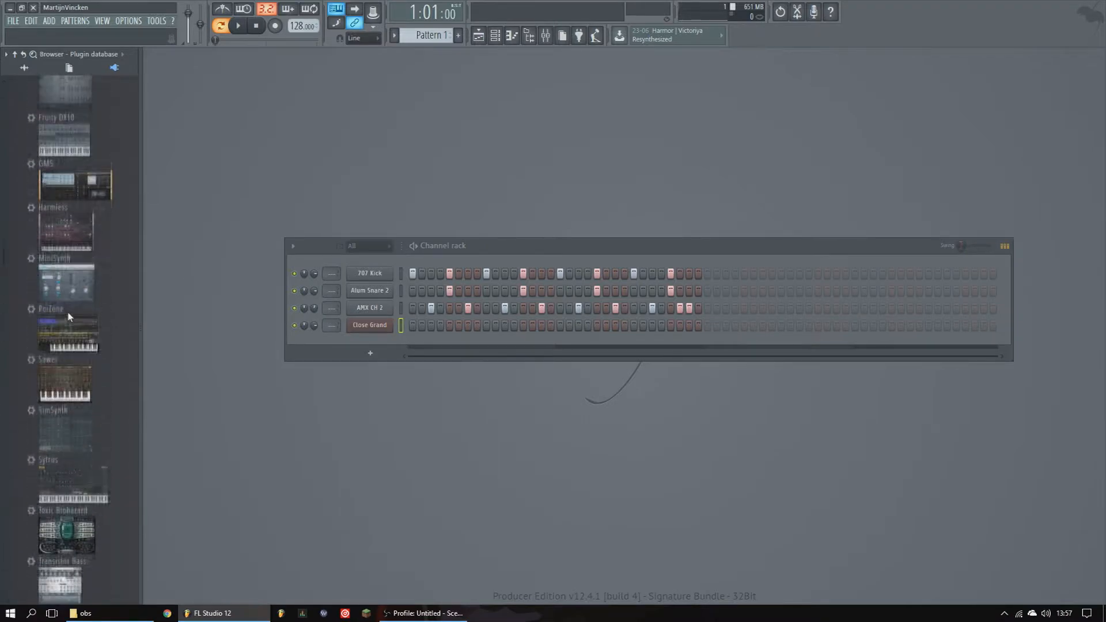
- Add the GMS synth from Synth classic to the channel rack as a new channel and move its window
drag(81, 332, 380, 362)
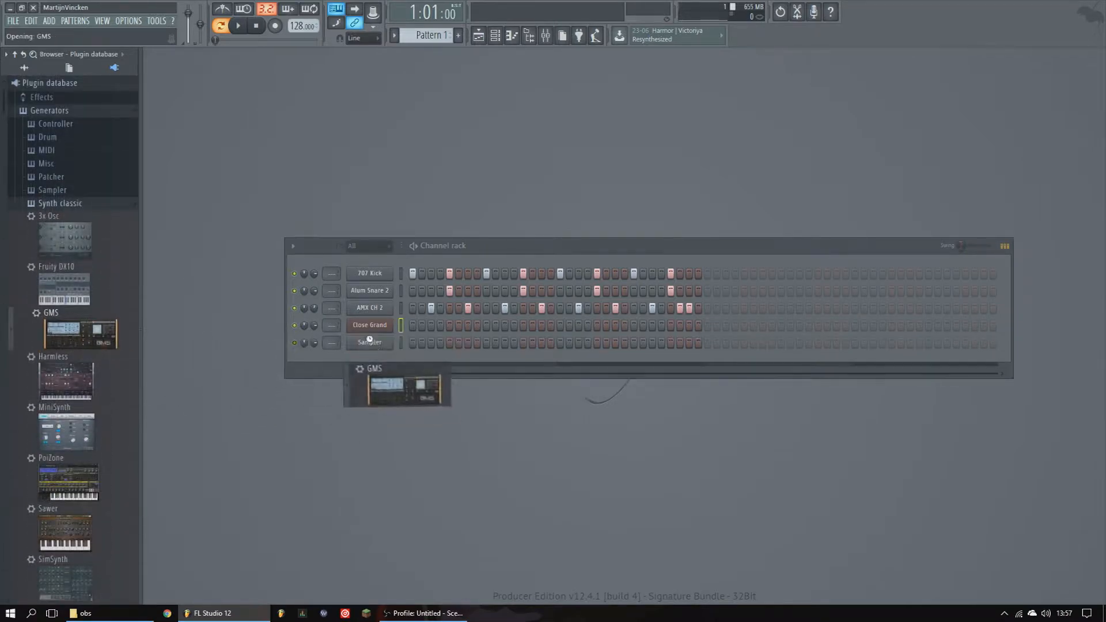
drag(476, 171, 588, 165)
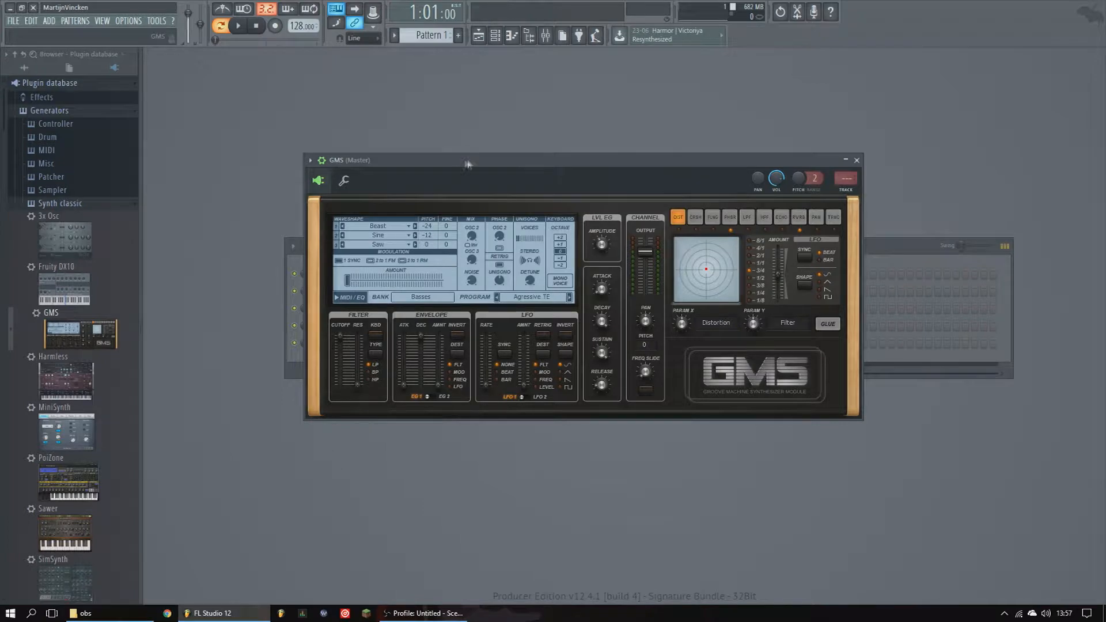
drag(464, 159, 511, 158)
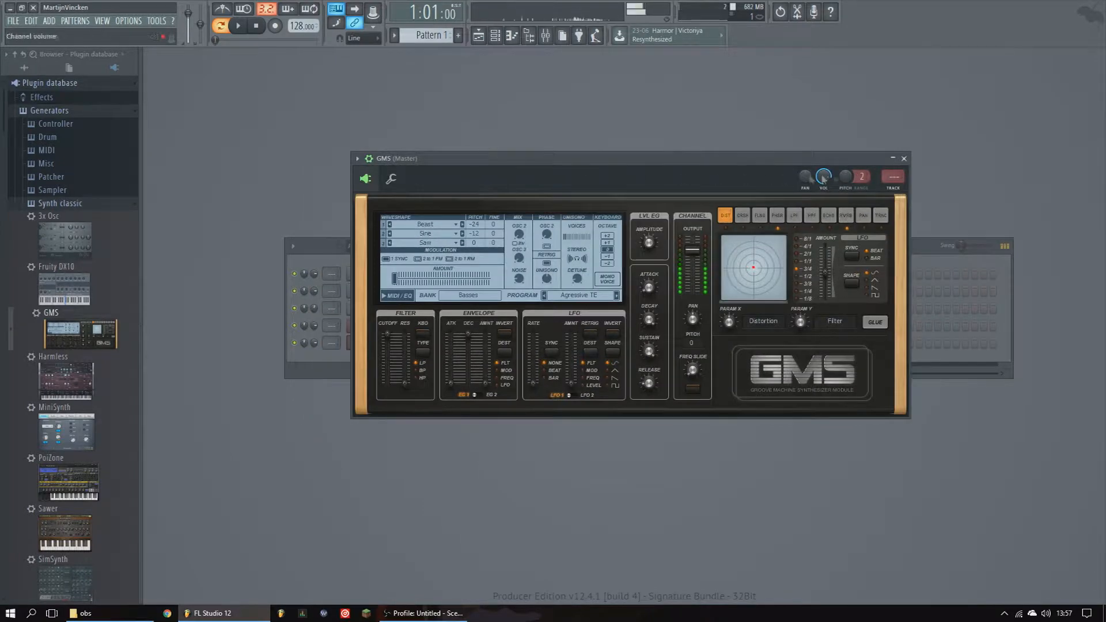
- Close the GMS window and open the add-channel menu to view the available plugins
click(903, 159)
click(372, 371)
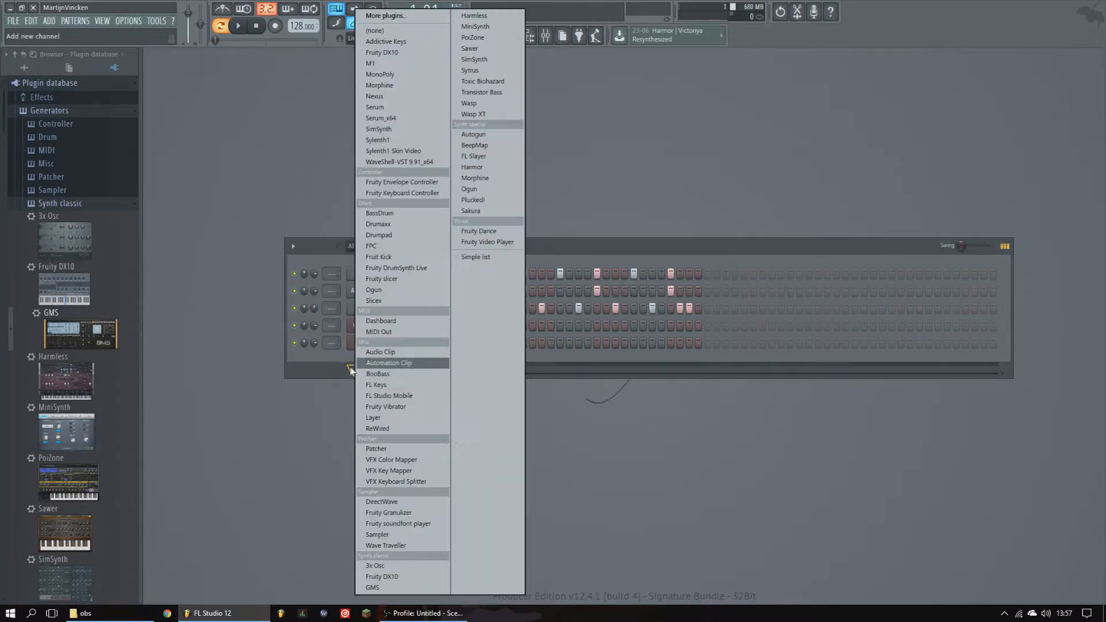
click(322, 372)
click(389, 372)
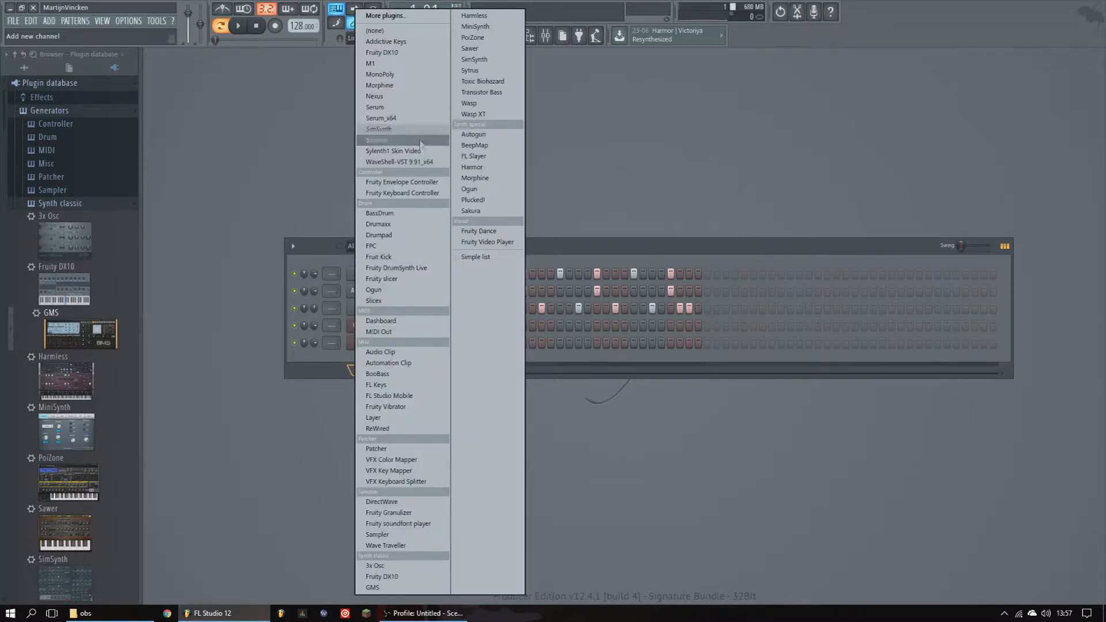
click(322, 384)
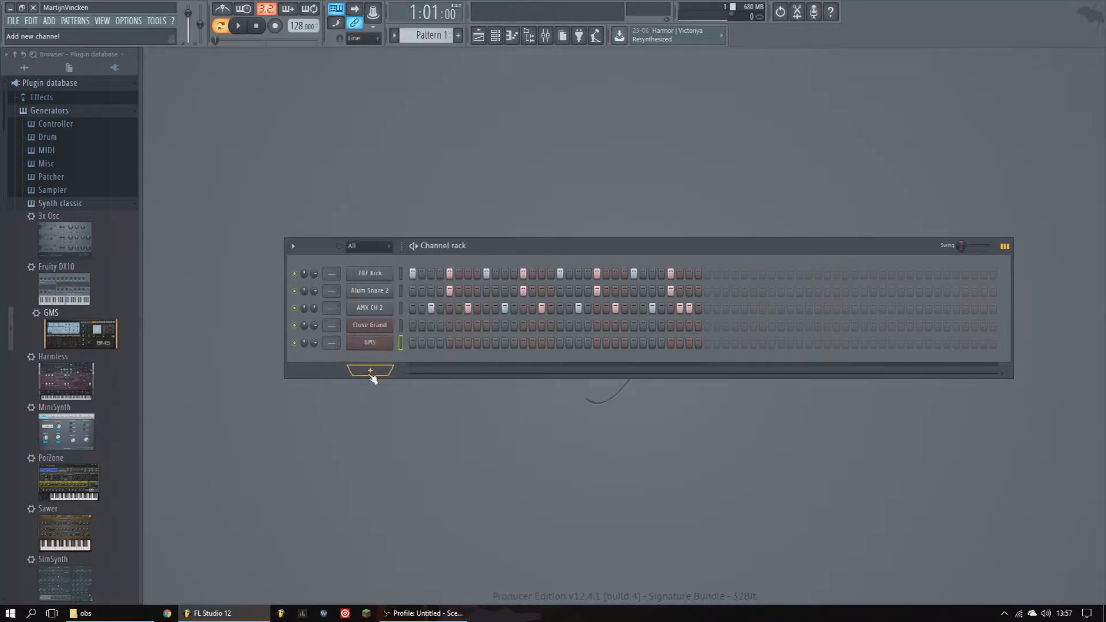
- Add a second GMS channel from the add-channel menu and close its plugin window
click(371, 372)
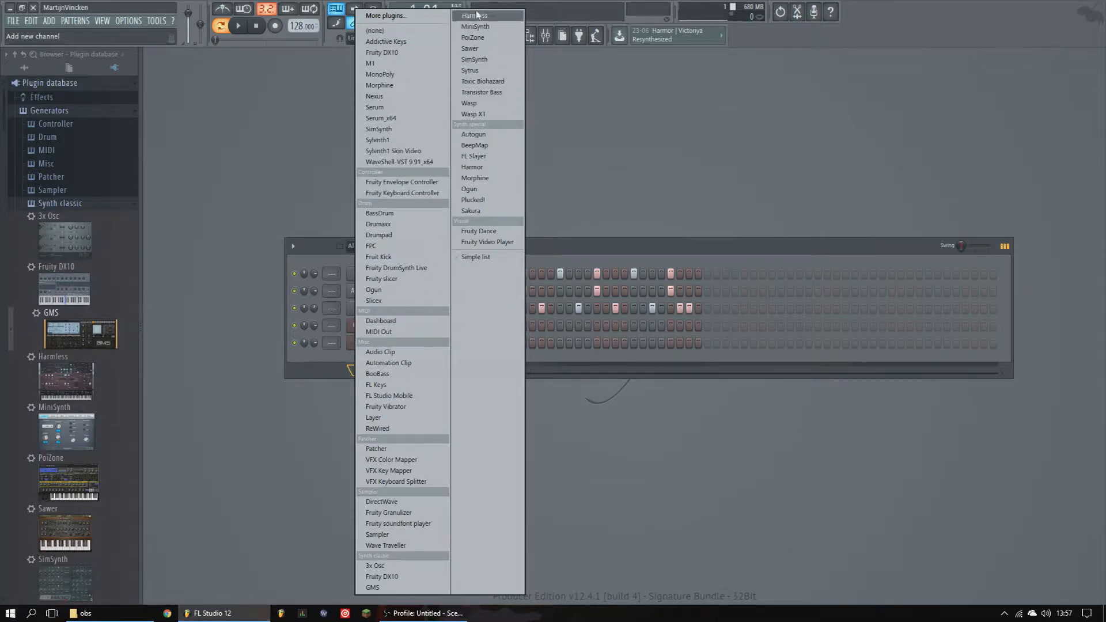
click(387, 588)
click(774, 182)
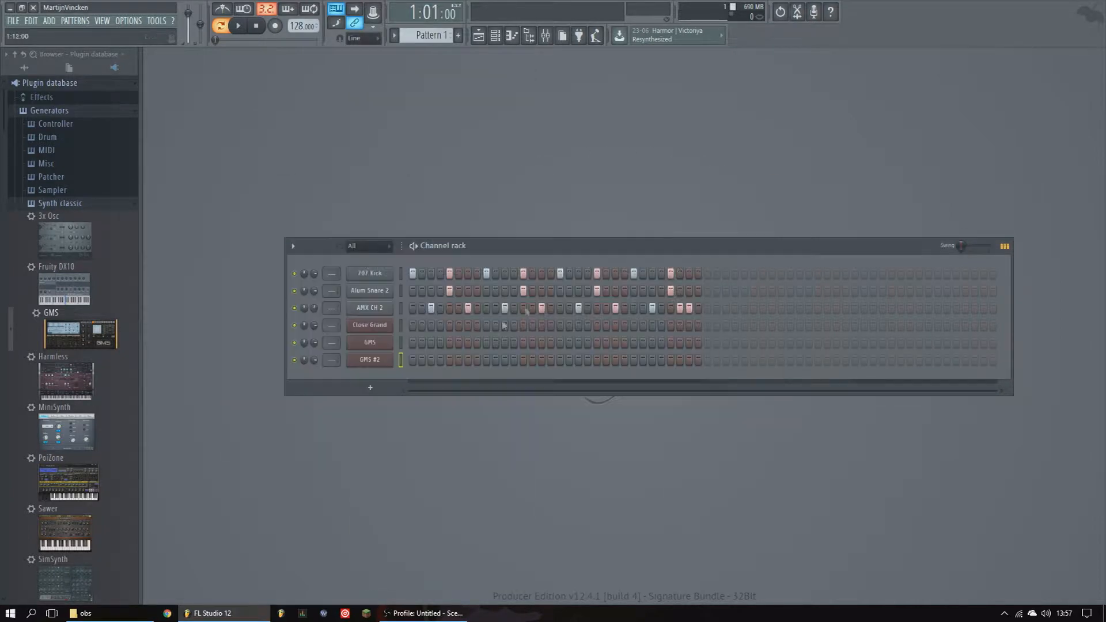
- Open the GMS #2 channel's context menu to examine its options
right_click(372, 362)
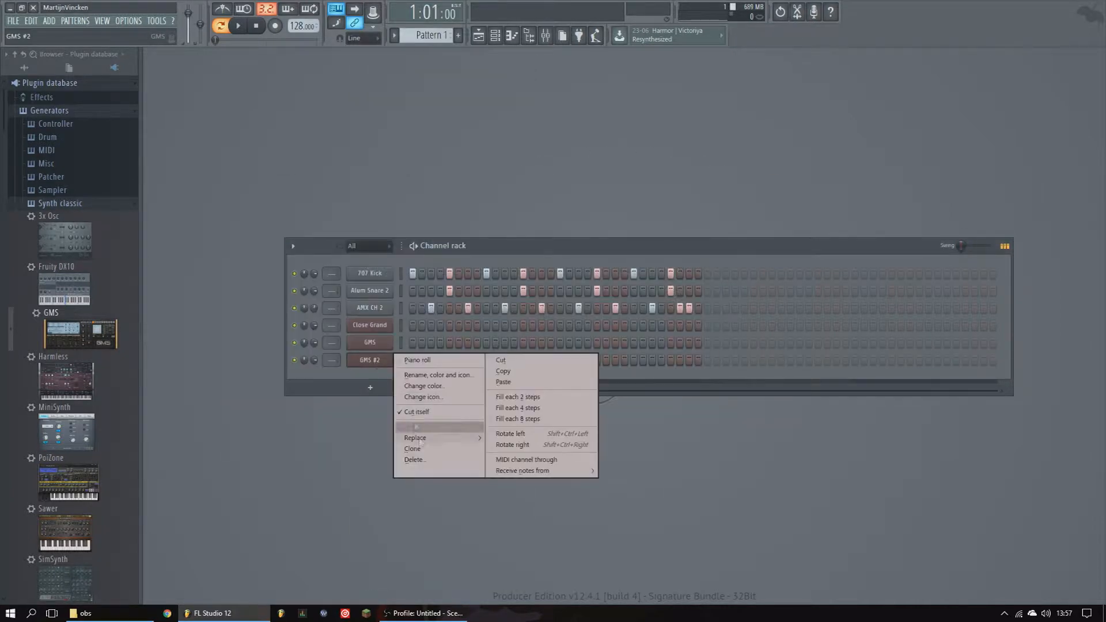
click(335, 397)
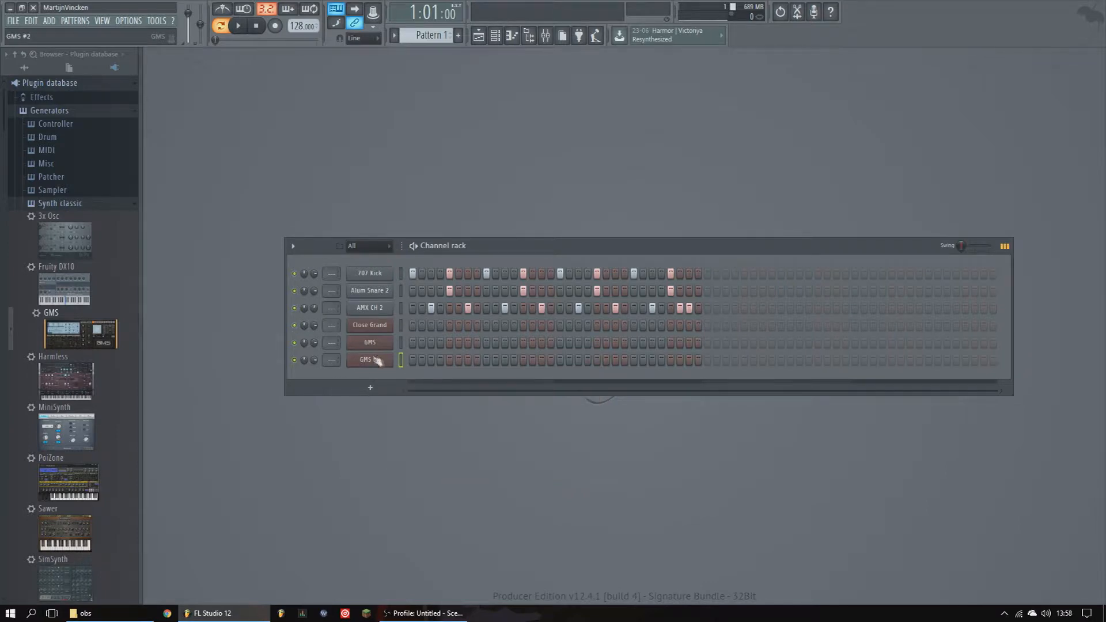
right_click(381, 362)
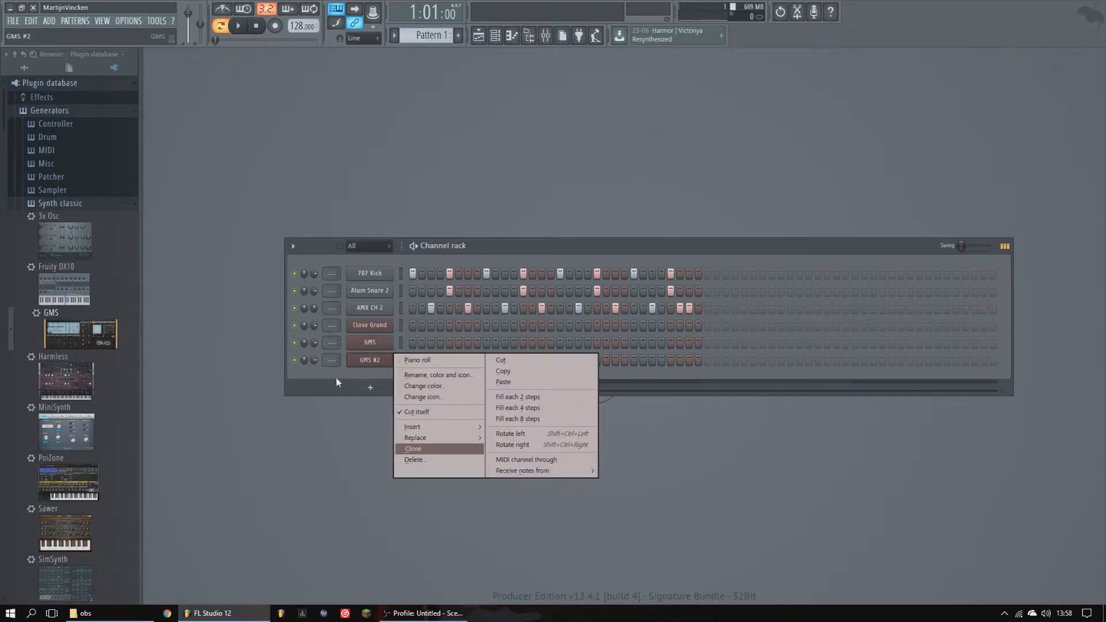
right_click(368, 364)
click(343, 374)
- Delete the GMS #2 channel and confirm the deletion
right_click(369, 361)
click(413, 460)
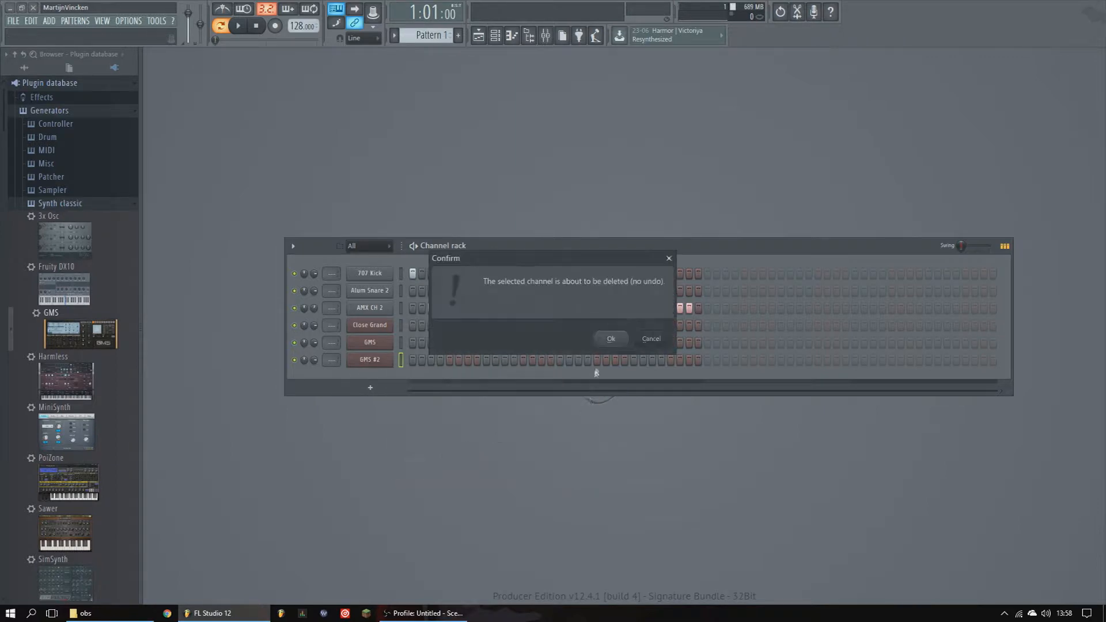
click(610, 340)
- Open and close the GMS plugin window, then open the GMS channel's context menu to review its options
click(365, 343)
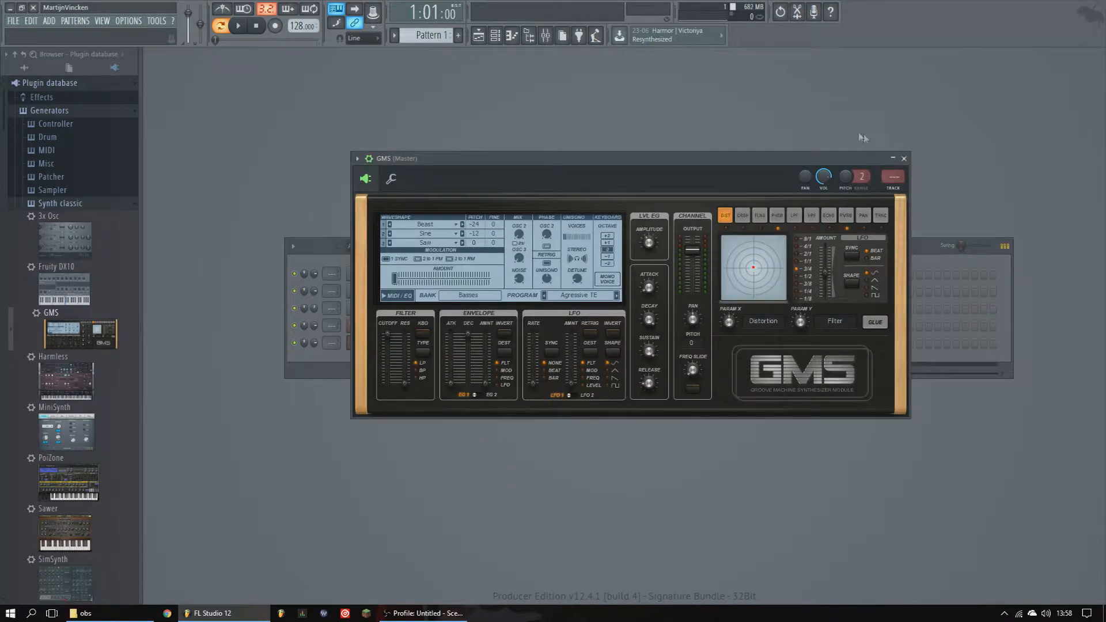
click(904, 158)
right_click(370, 343)
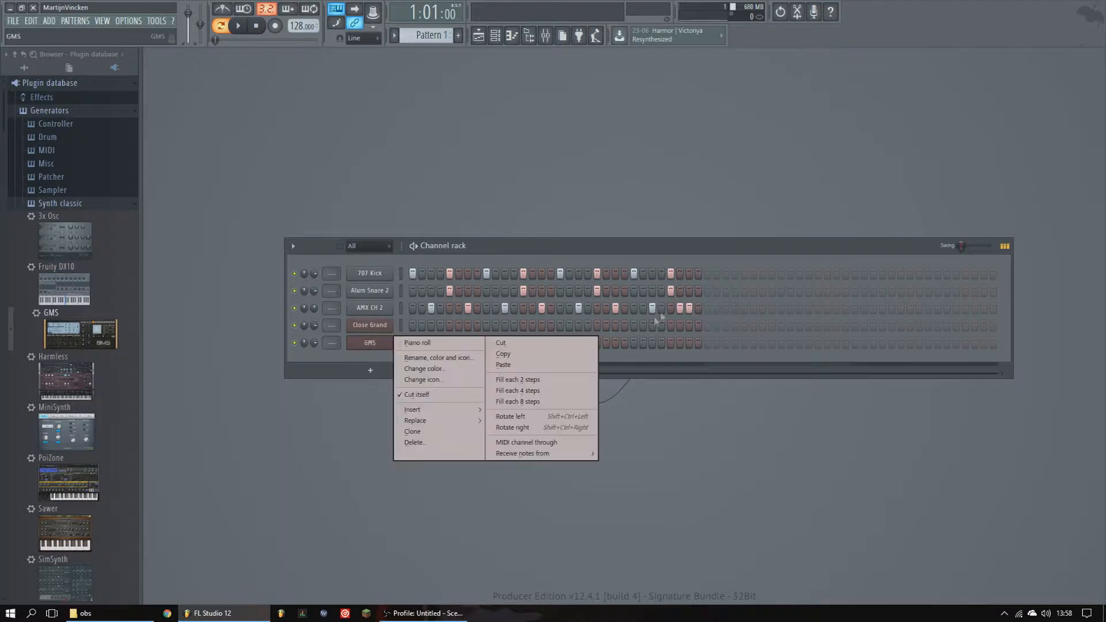
click(367, 357)
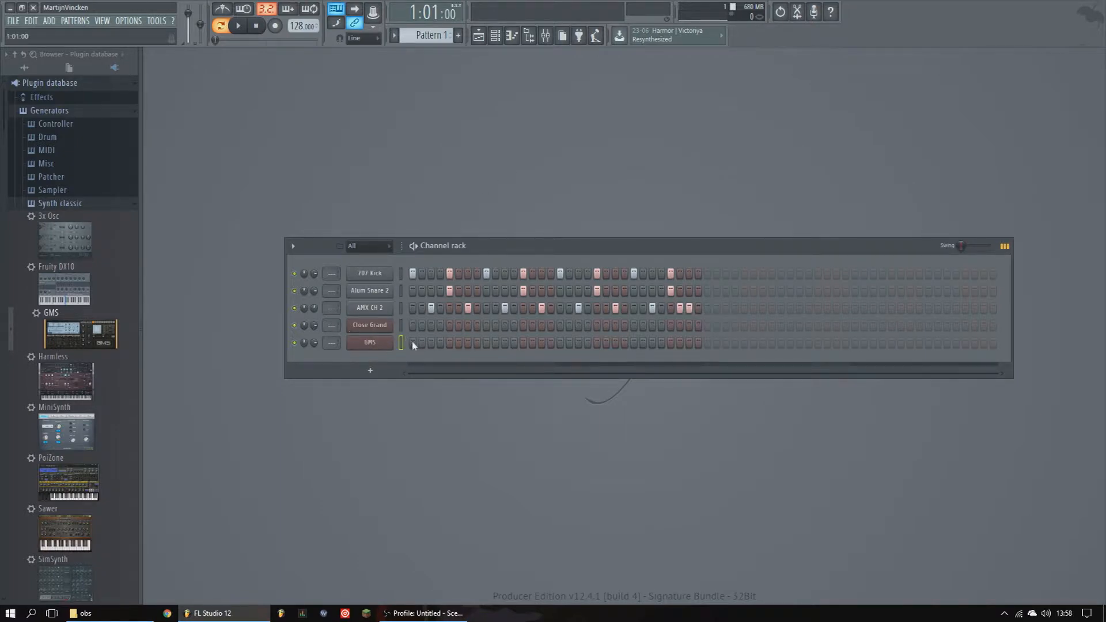
scroll(57, 299, down, 10)
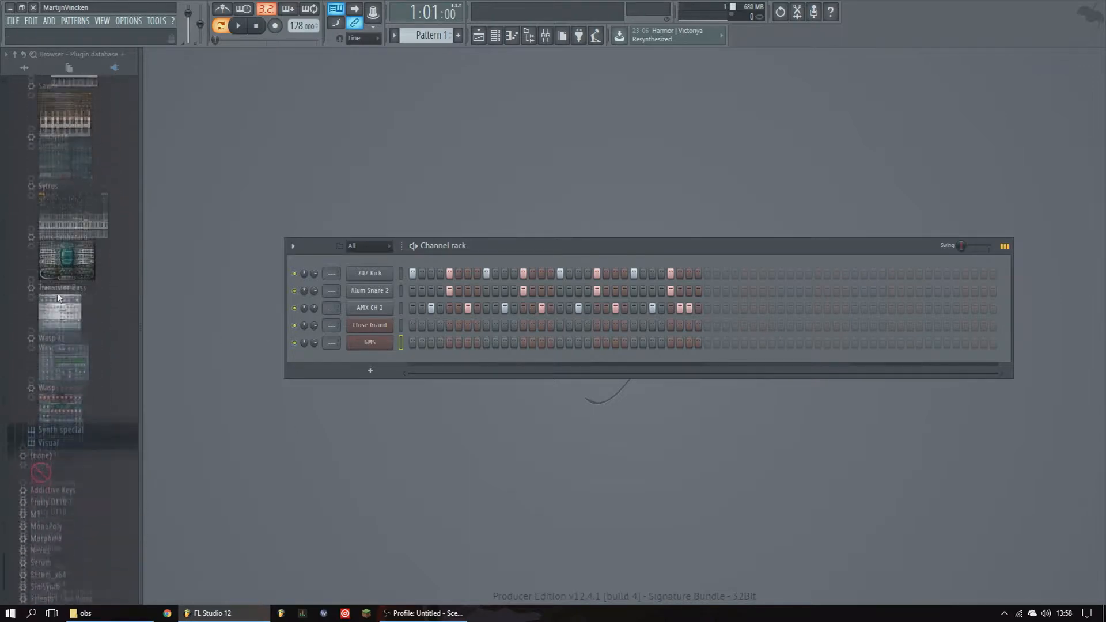
scroll(64, 300, up, 12)
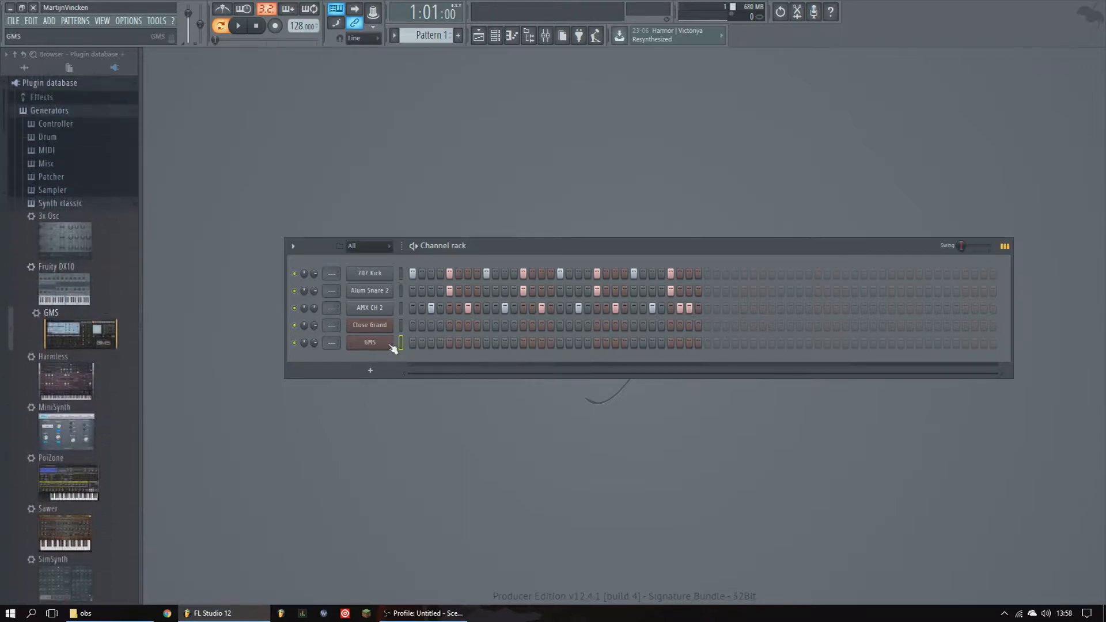
click(391, 344)
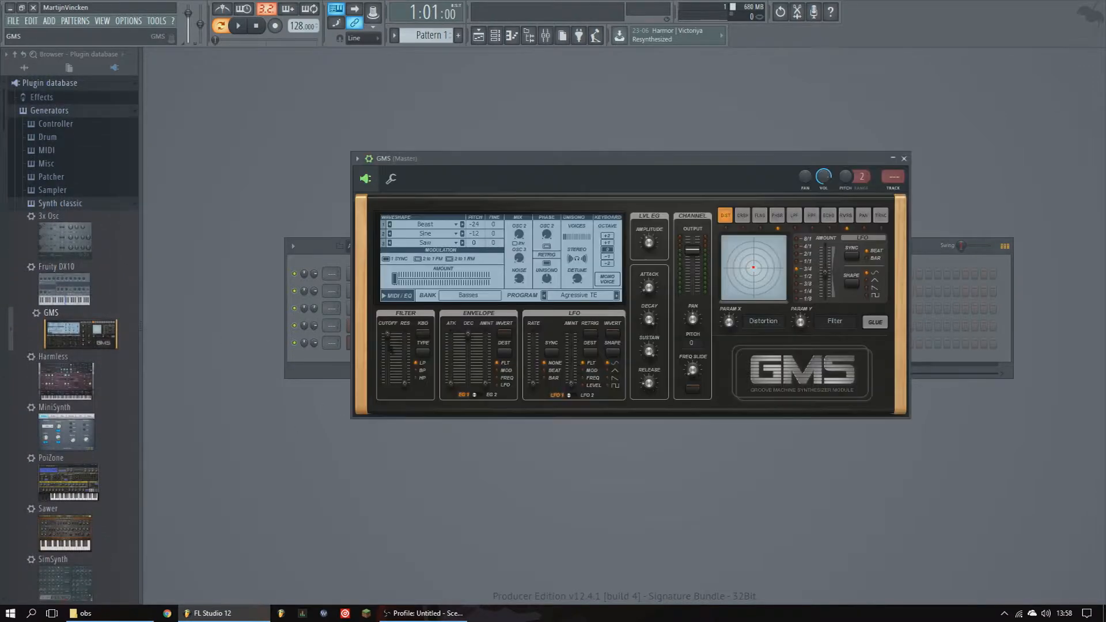
click(903, 158)
click(509, 36)
click(510, 35)
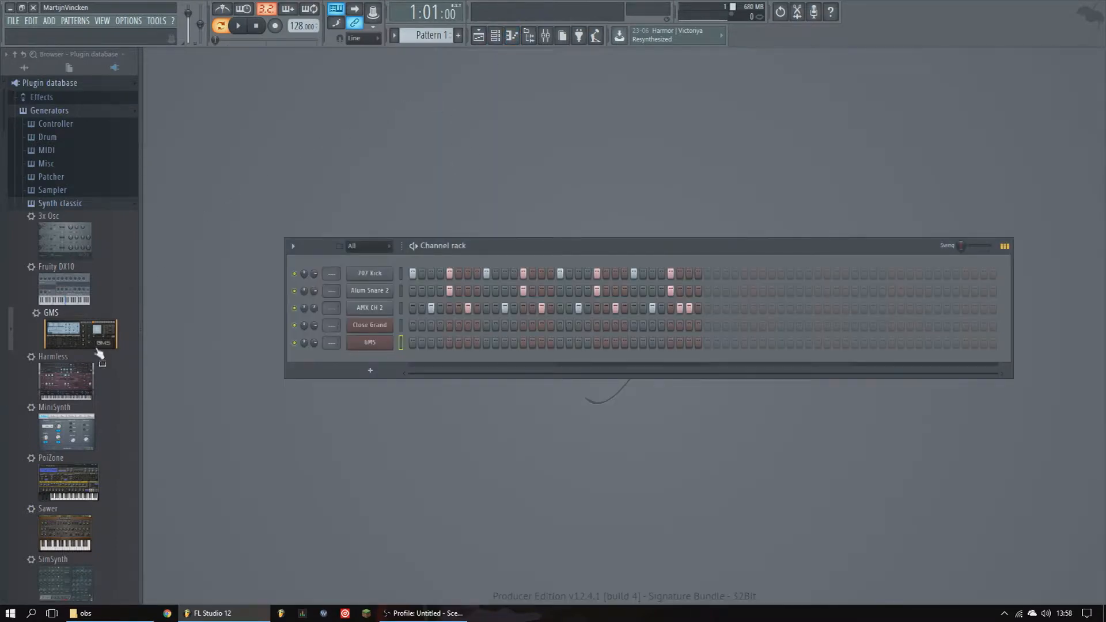
- Collapse Generators and refresh the plugin list with a fast scan from the Installed folder's menu
scroll(90, 303, down, 10)
scroll(48, 291, up, 10)
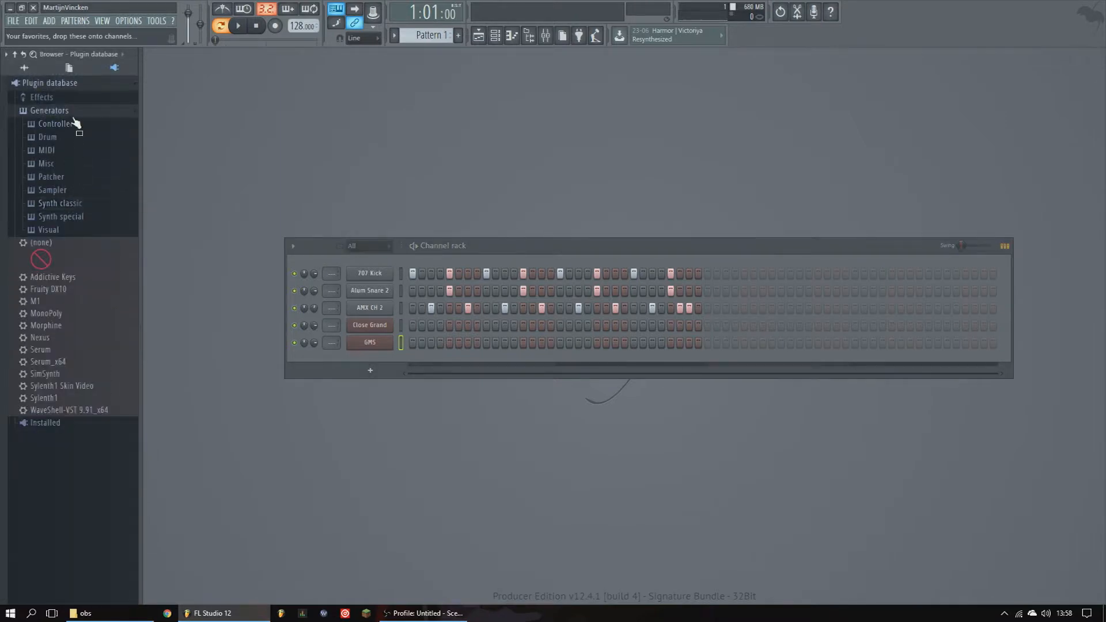
click(73, 112)
right_click(50, 127)
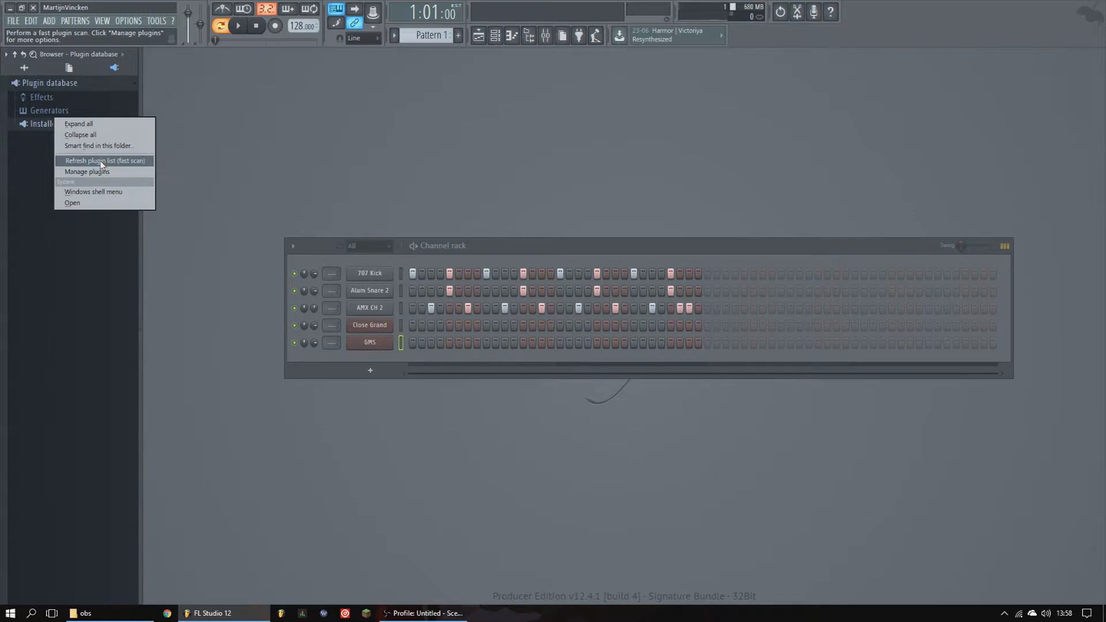
click(126, 165)
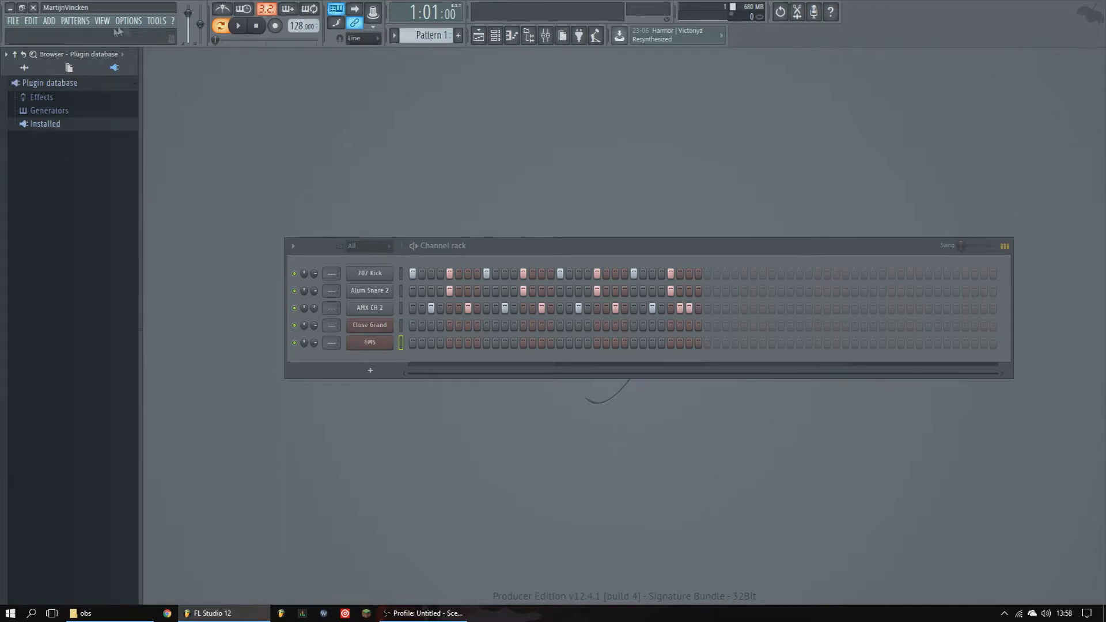
- Expand Installed > Generators > VST in the plugin database to browse installed VST generators, then collapse them
click(61, 124)
click(49, 151)
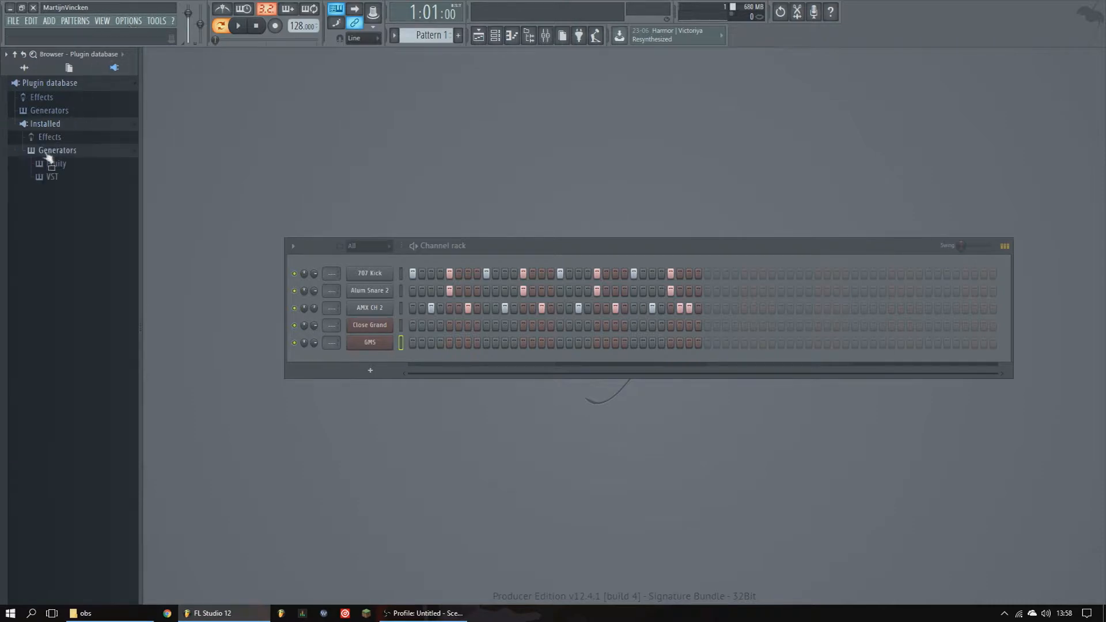
click(63, 179)
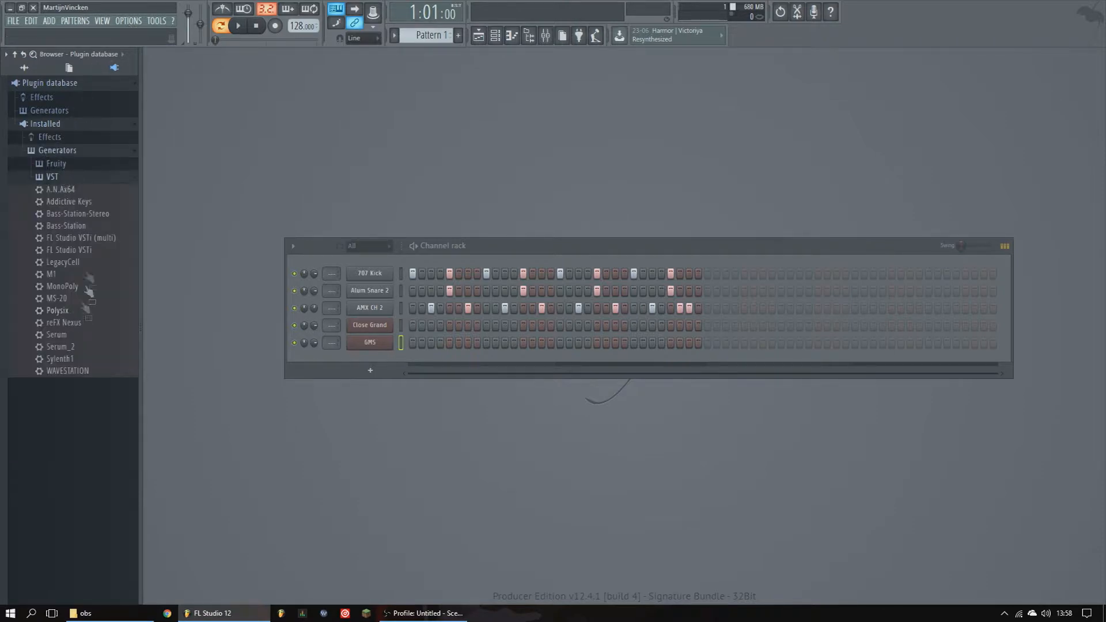
click(74, 179)
click(73, 152)
click(68, 124)
- Open the Plugin Manager, scroll through the list of scanned plugins, and close it
click(130, 21)
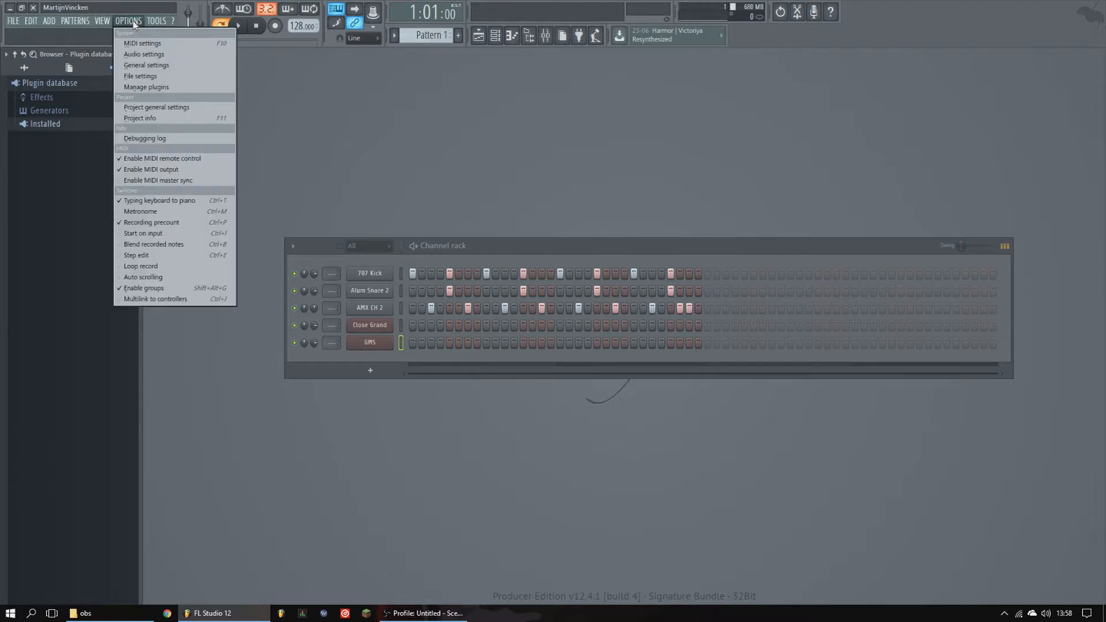
click(138, 88)
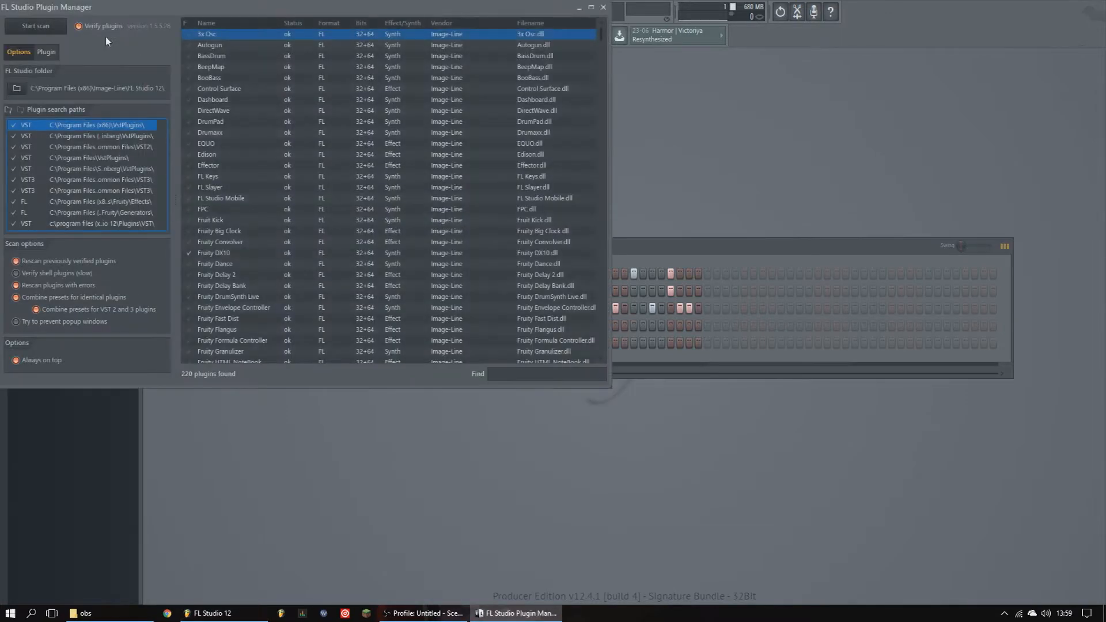
click(603, 7)
click(128, 21)
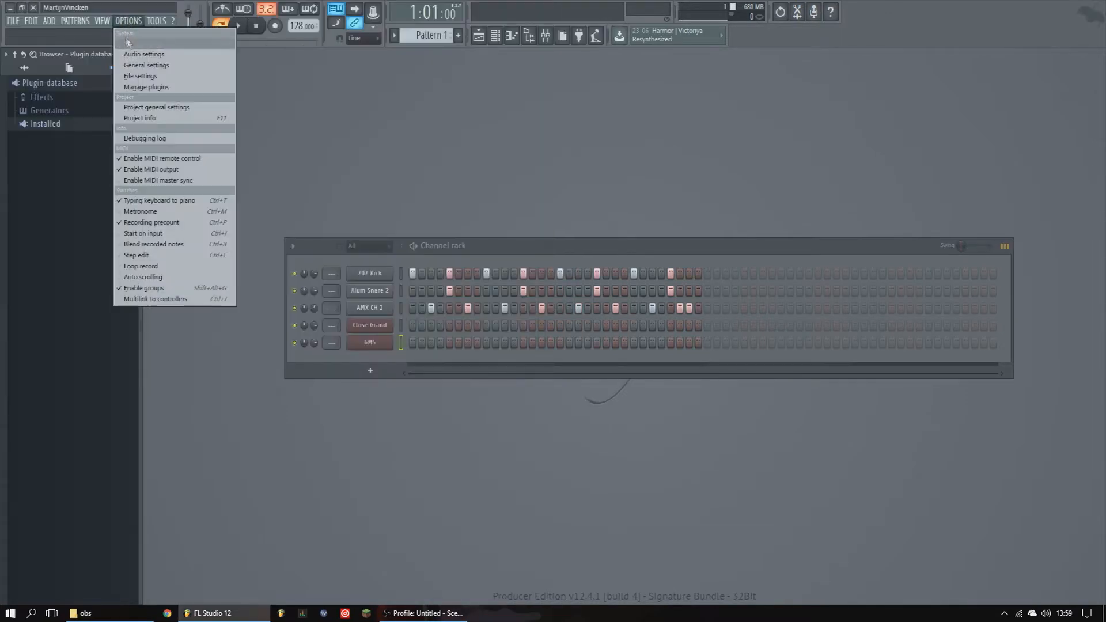
click(140, 87)
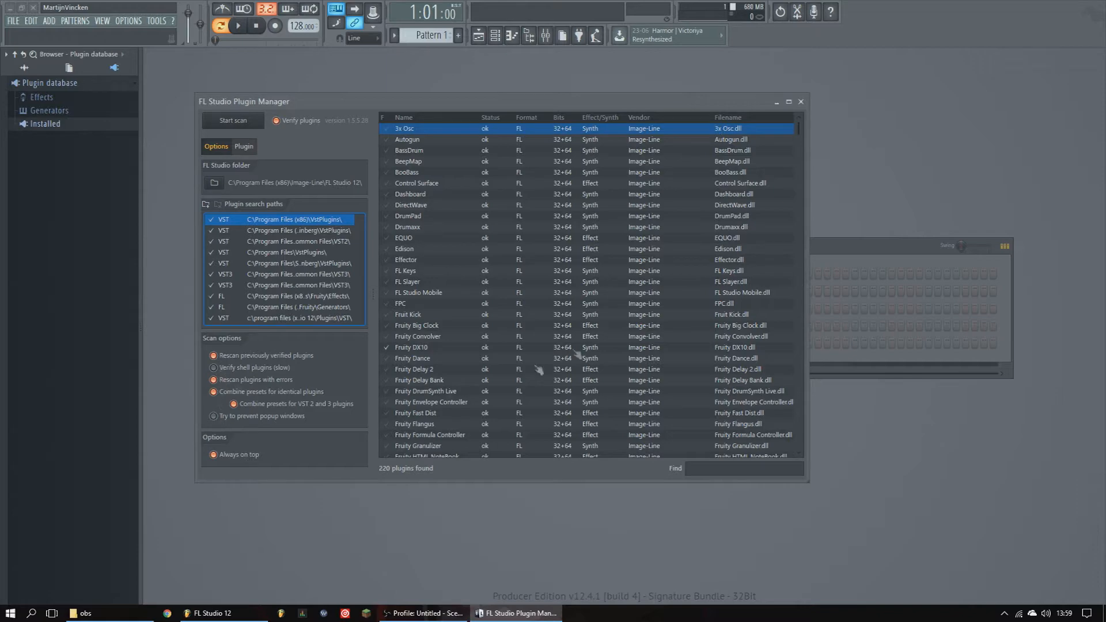
scroll(576, 354, down, 5)
scroll(602, 339, up, 5)
scroll(714, 264, down, 20)
scroll(715, 264, up, 20)
scroll(558, 305, down, 20)
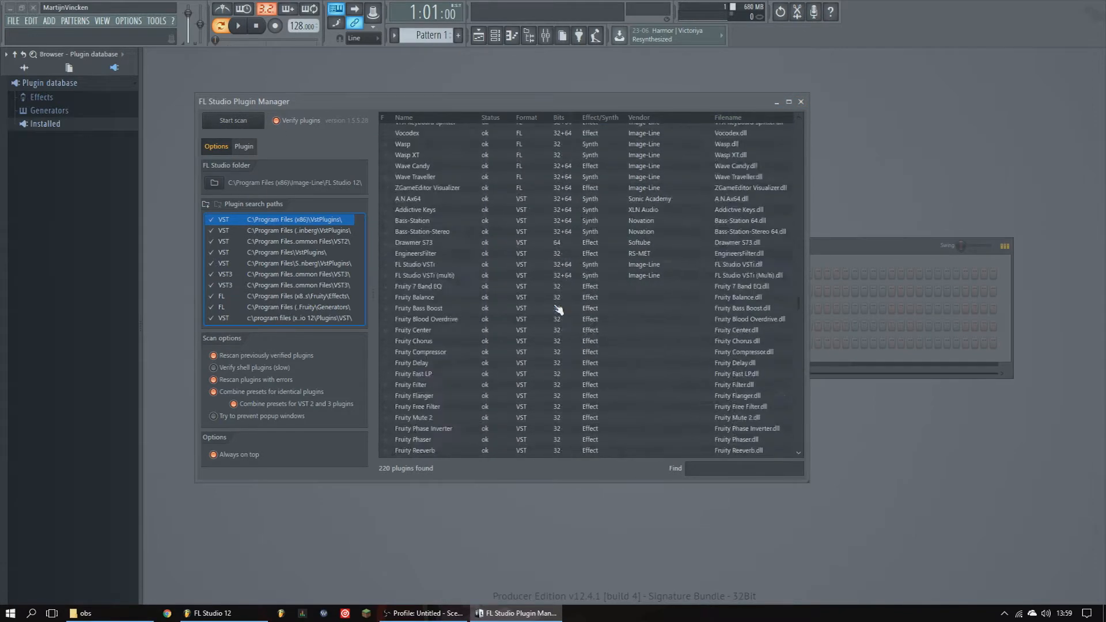
scroll(560, 306, down, 15)
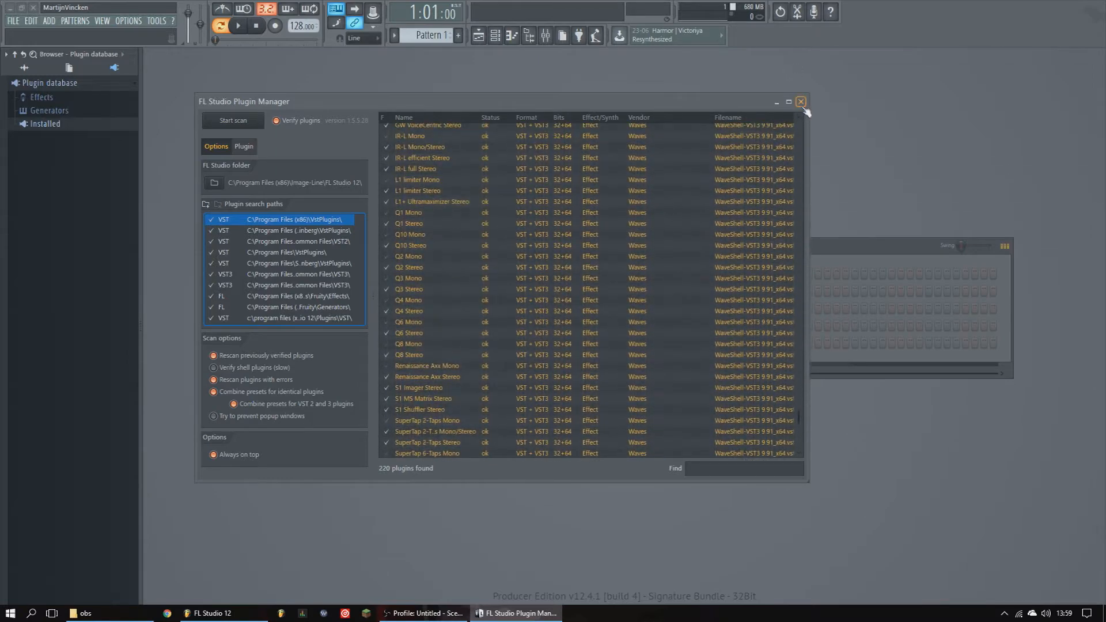
click(800, 102)
- Play and stop the drum pattern
right_click(59, 122)
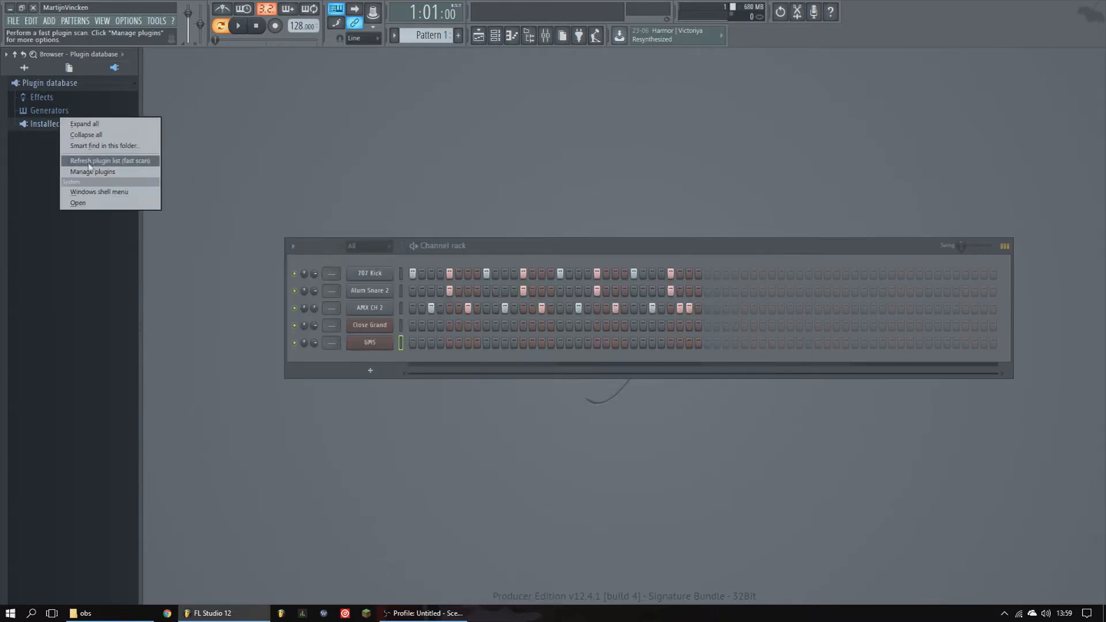
click(34, 161)
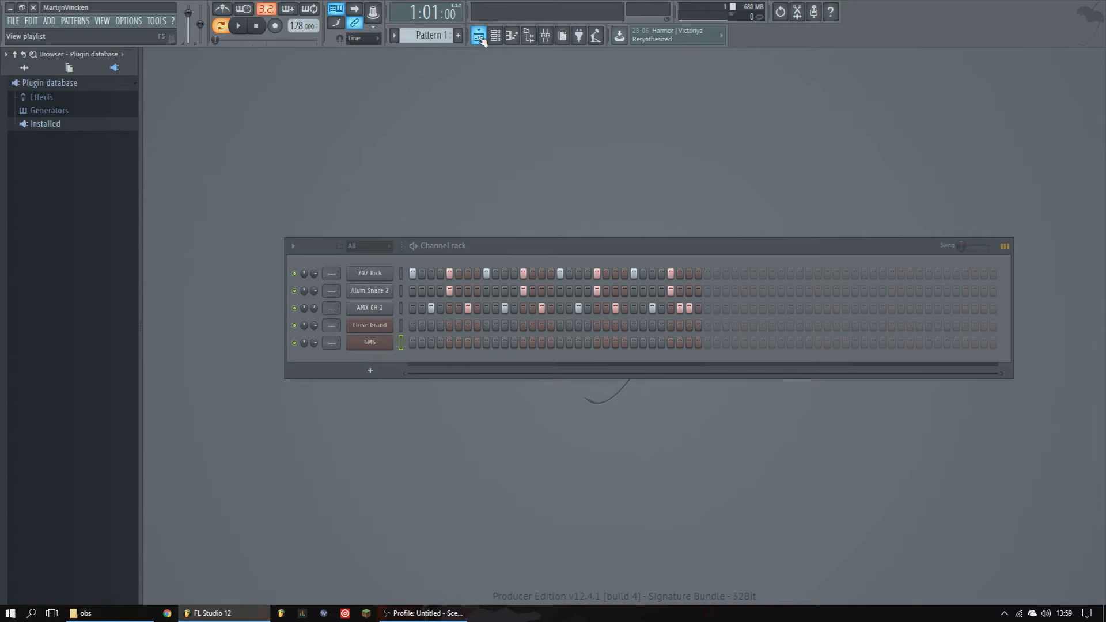
click(239, 26)
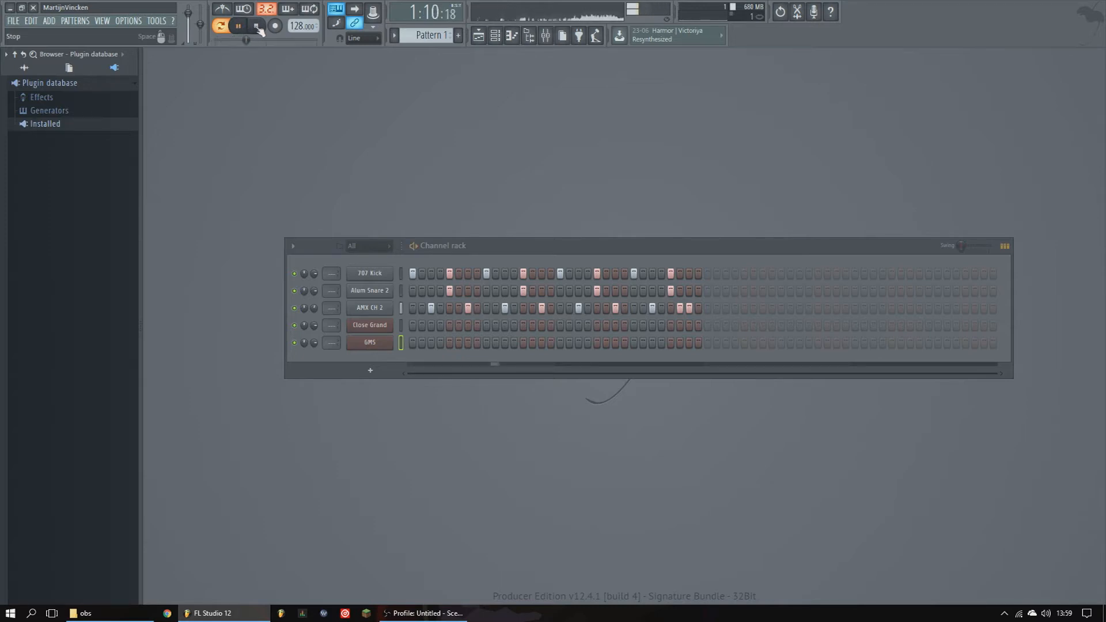
click(257, 26)
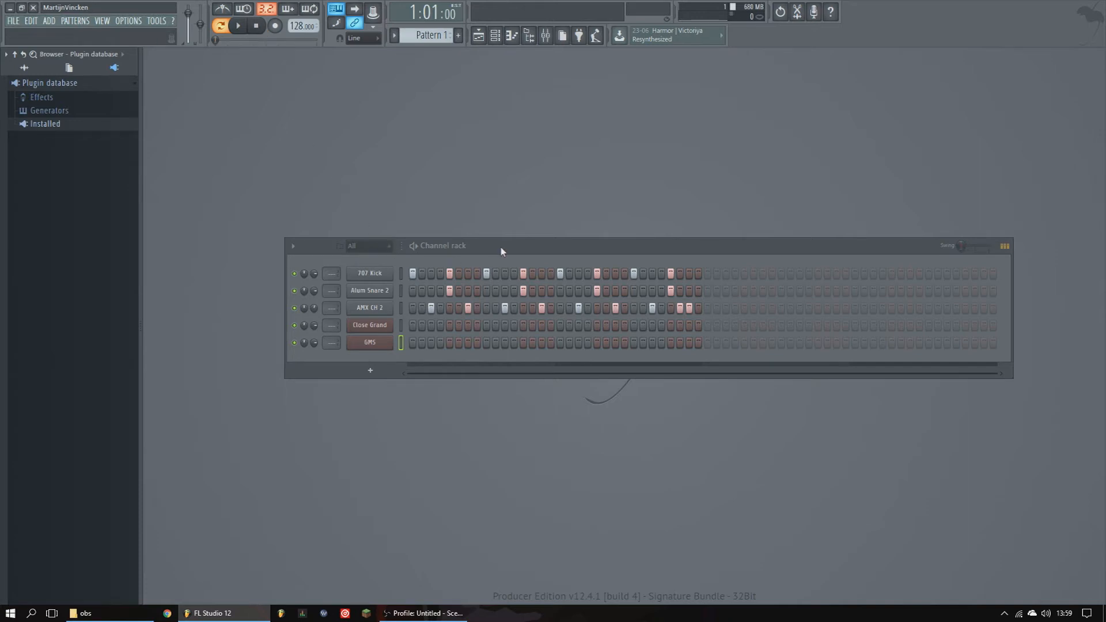
- Reposition the channel rack window and switch to OBS
drag(502, 249, 466, 148)
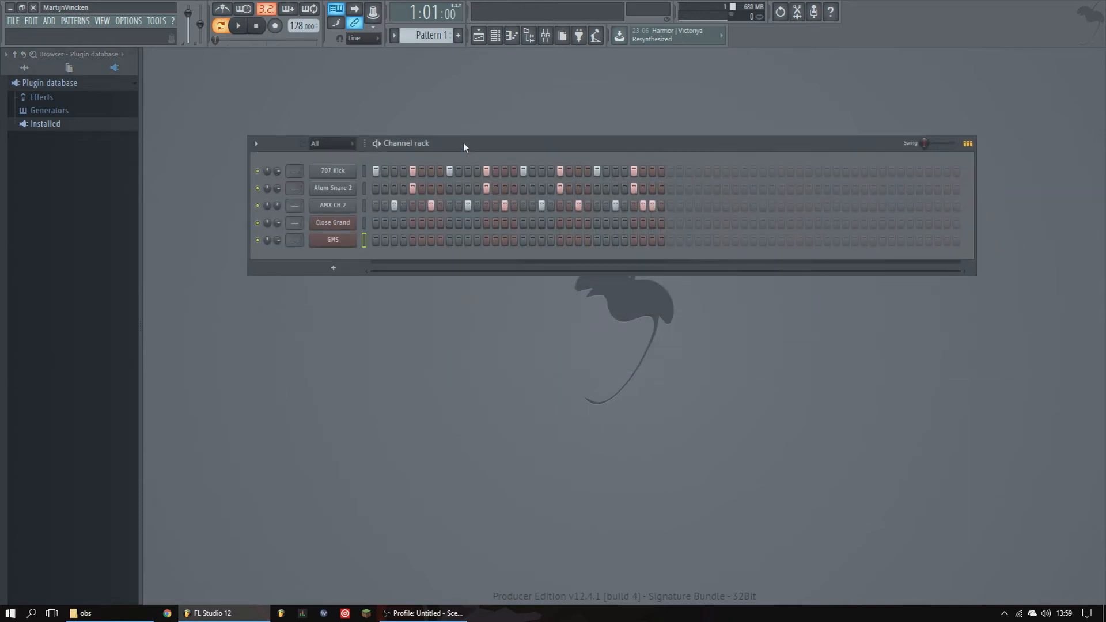
drag(463, 143, 467, 182)
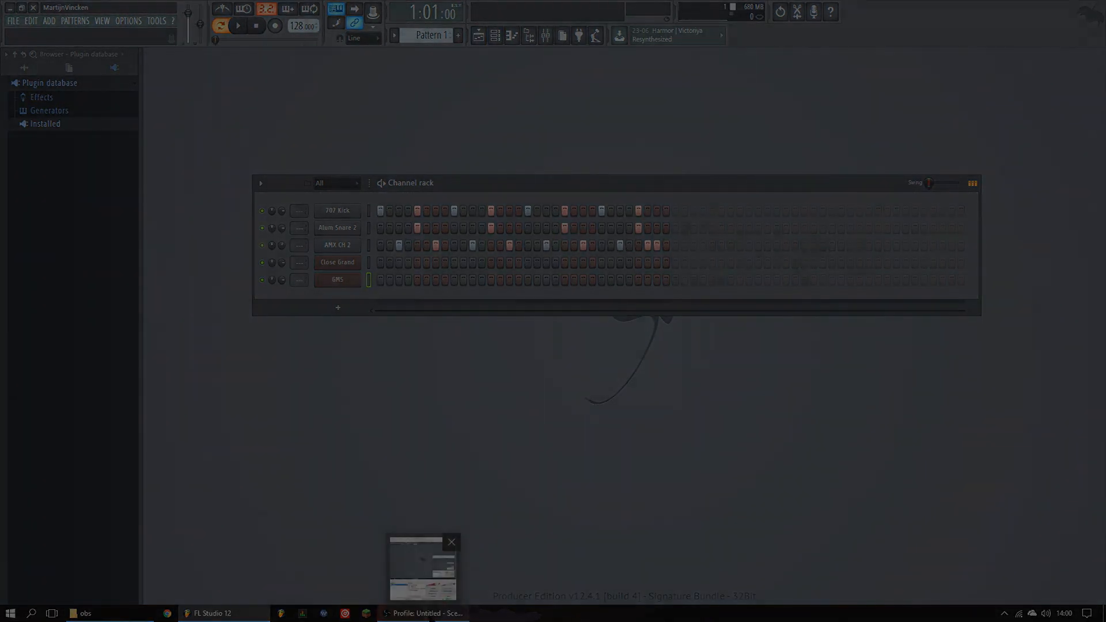
click(423, 613)
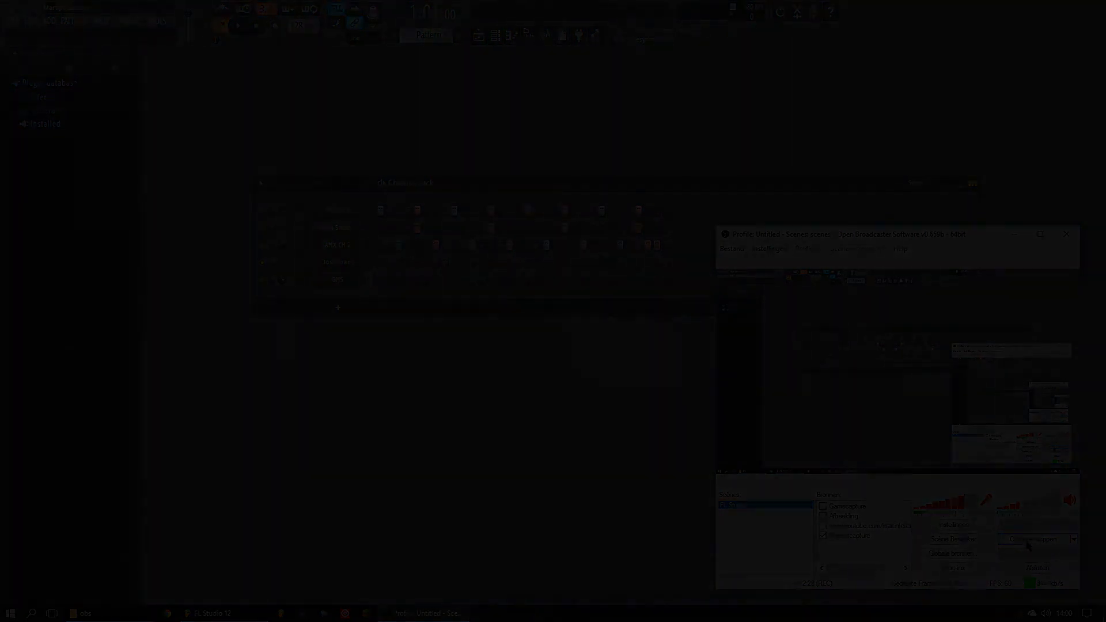